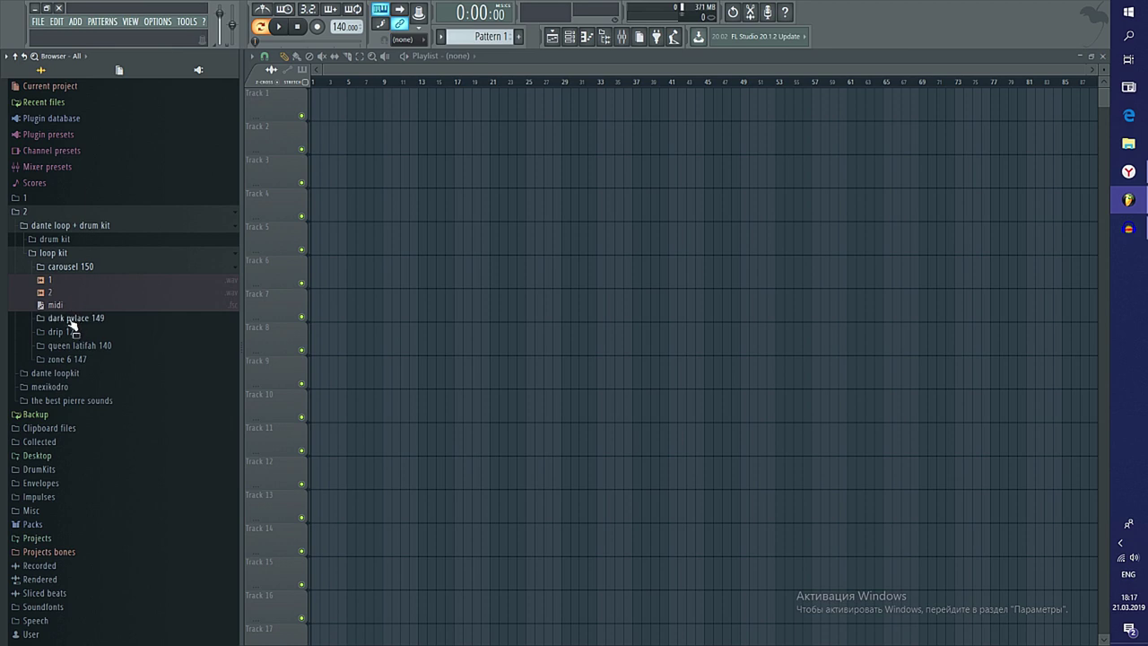
Look through the loop kit's subfolders and open the drip 127 folder
left_click(69, 319)
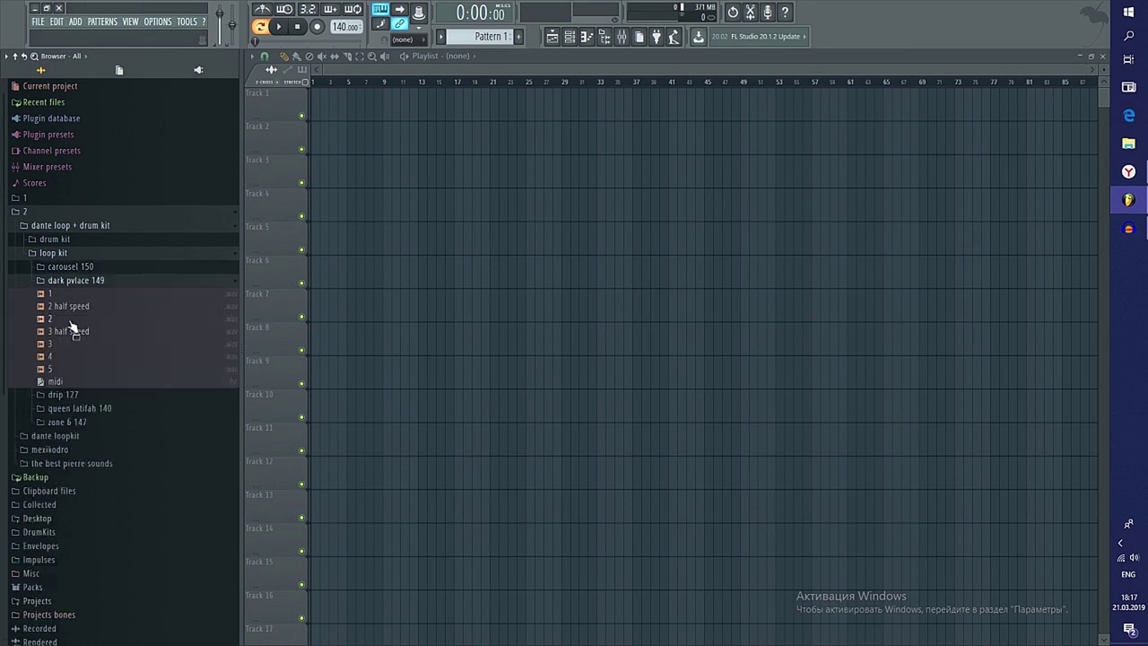
left_click(61, 396)
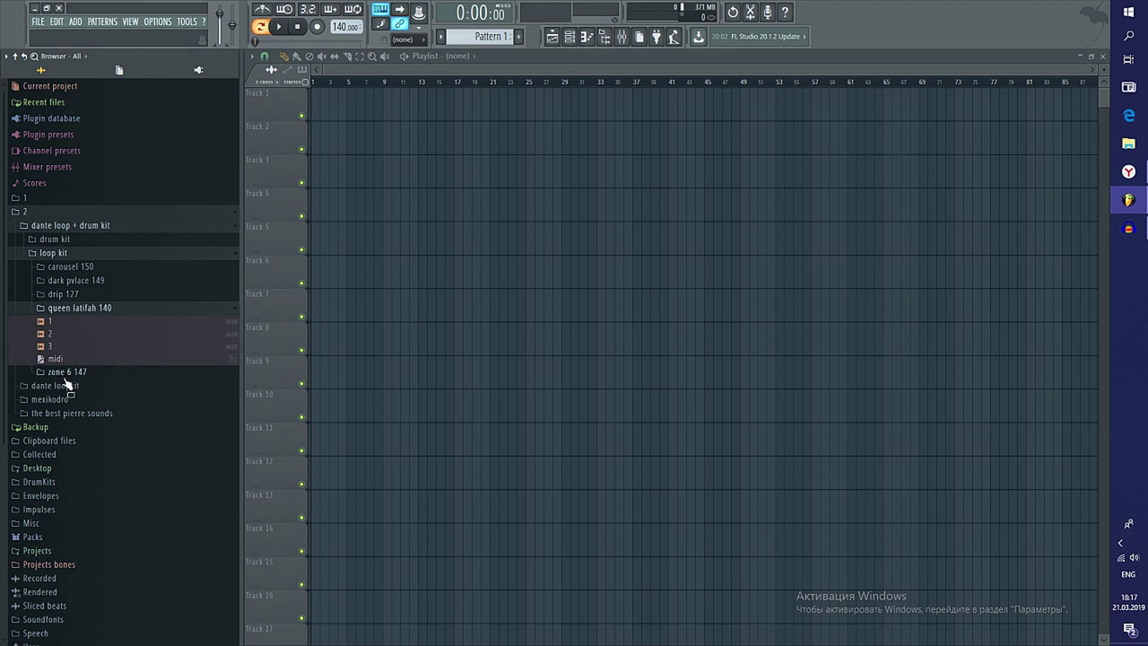
left_click(65, 373)
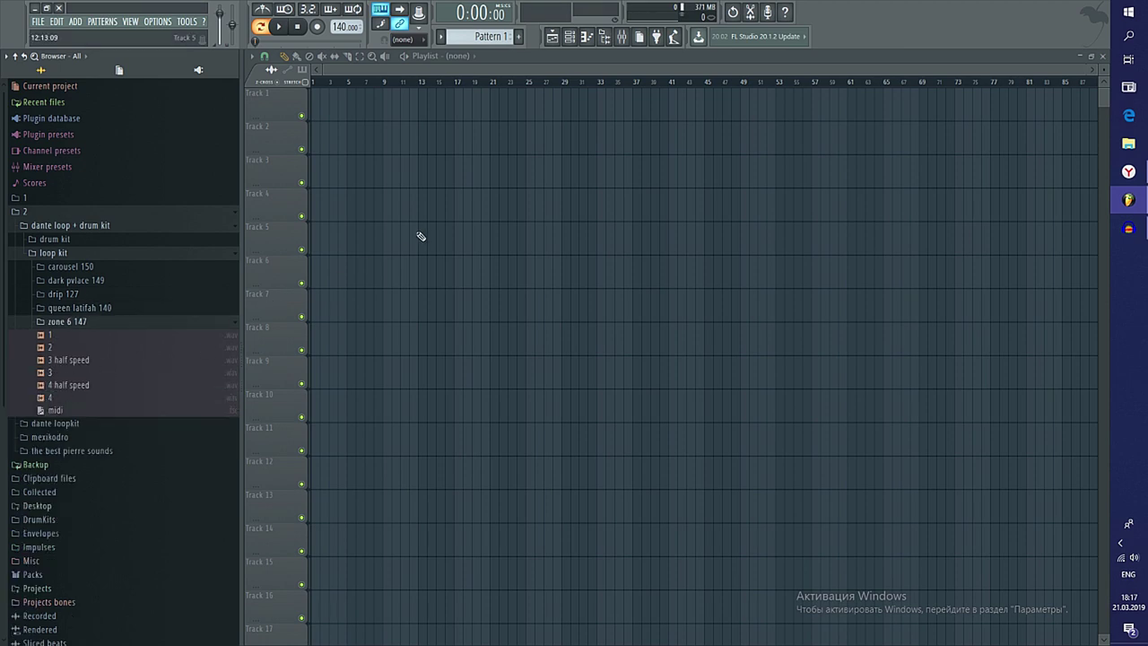
left_click(82, 297)
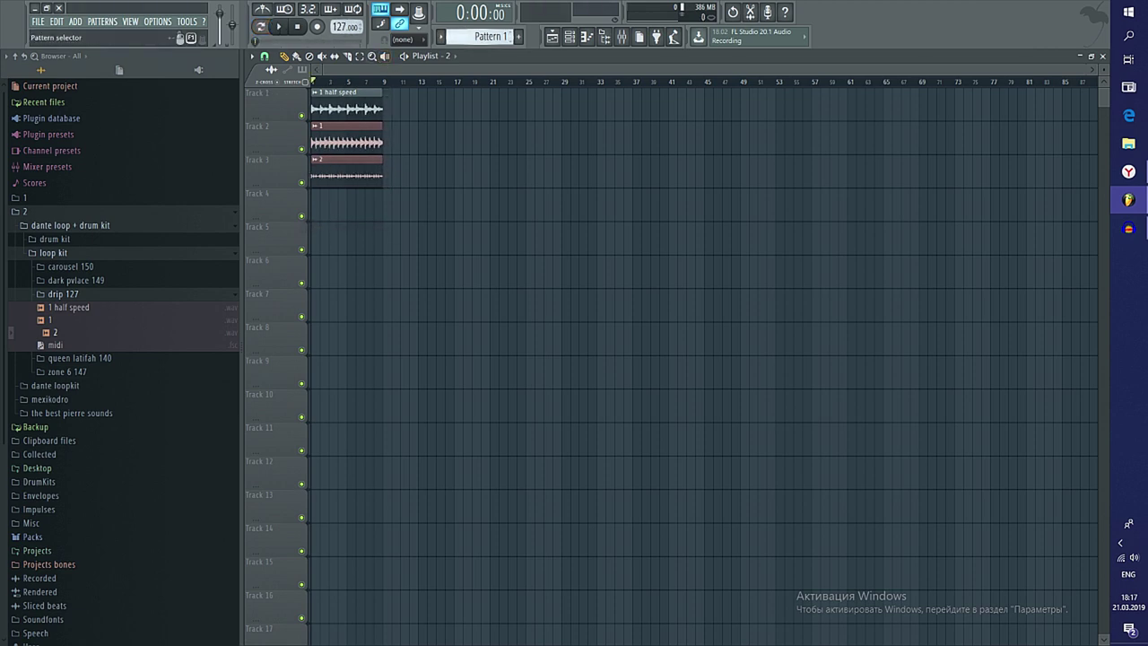
Show the Unsorted channels in the Channel rack and load drip 127's midi file into the Sampler channel
key("F6")
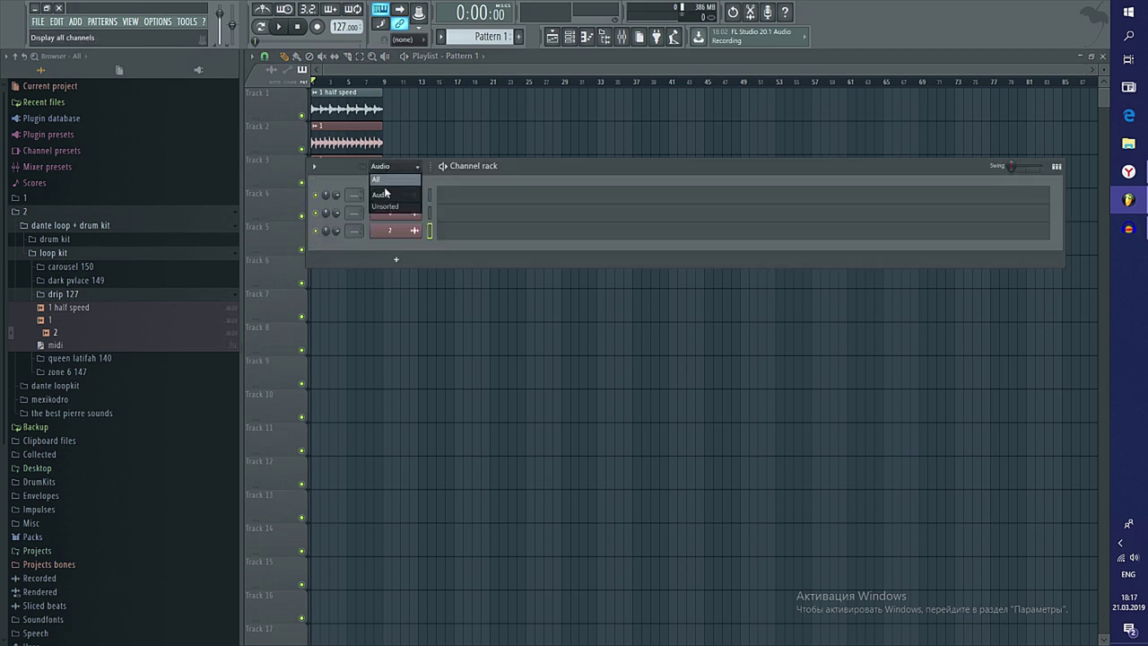
left_click(384, 207)
left_click_drag(54, 350, 265, 244)
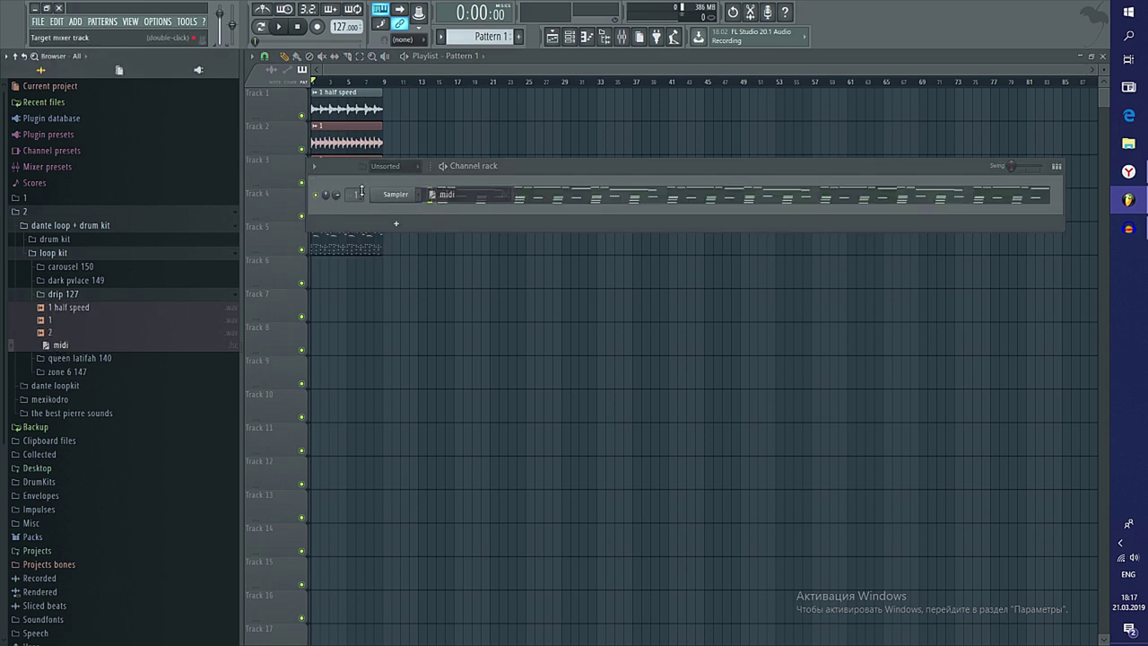
Add the snare1 sample from the drum kit folder as a new channel in the Channel rack
left_click(71, 240)
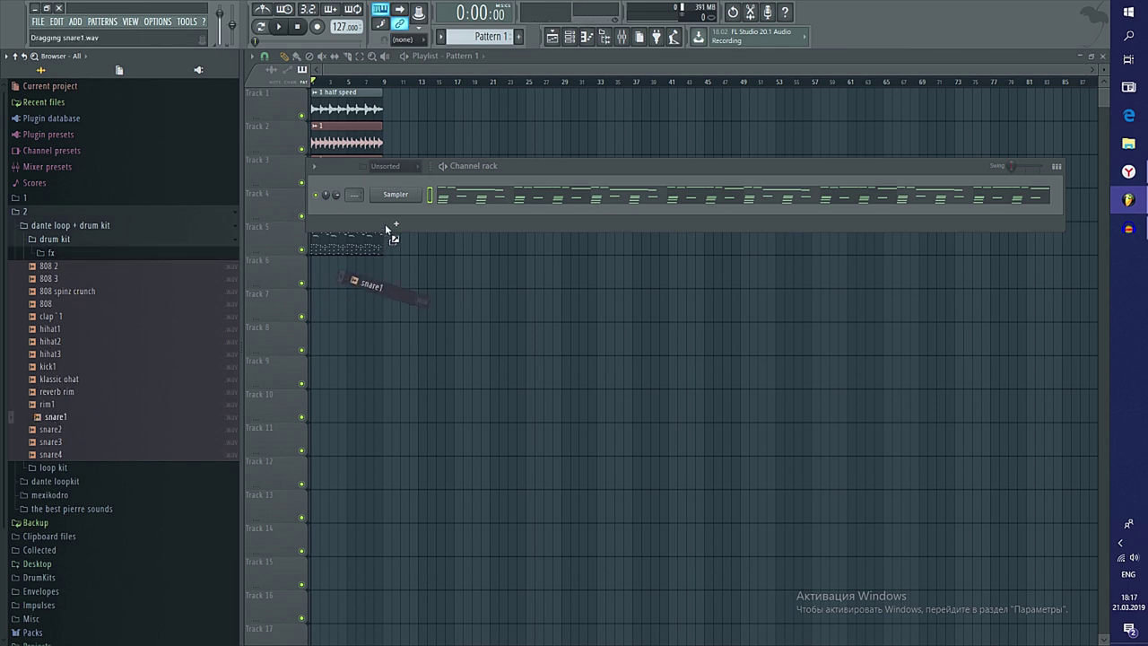
left_click_drag(384, 224, 388, 224)
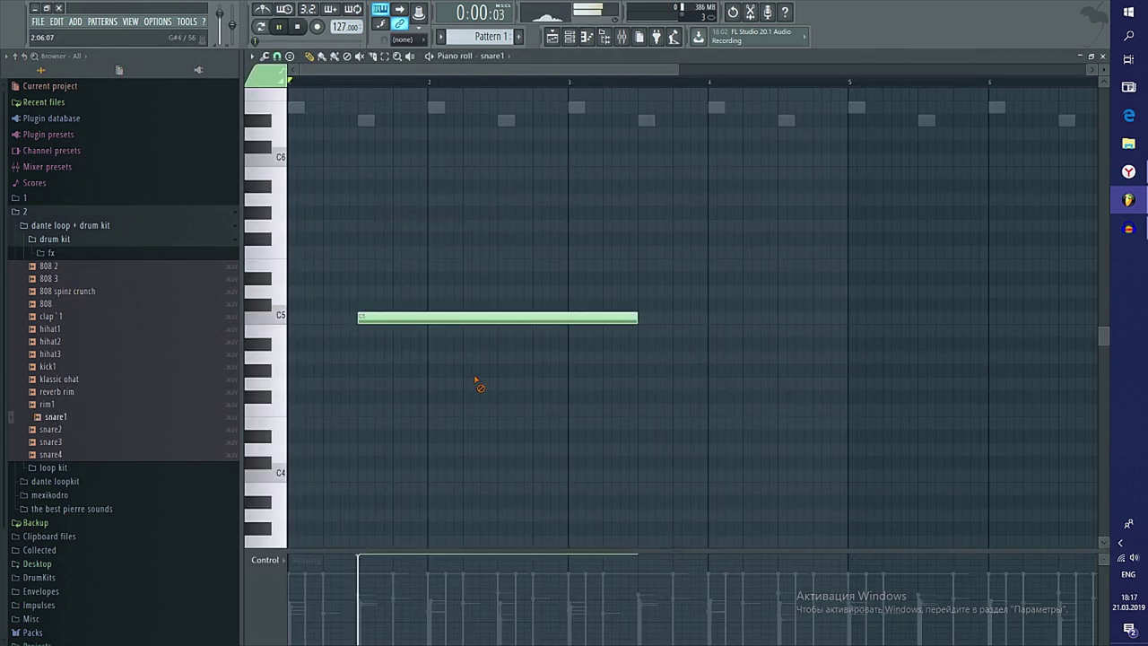
Place C5 snare1 notes on beat 3 of the first two bars in the piano roll
key("shift+d")
left_click(500, 318)
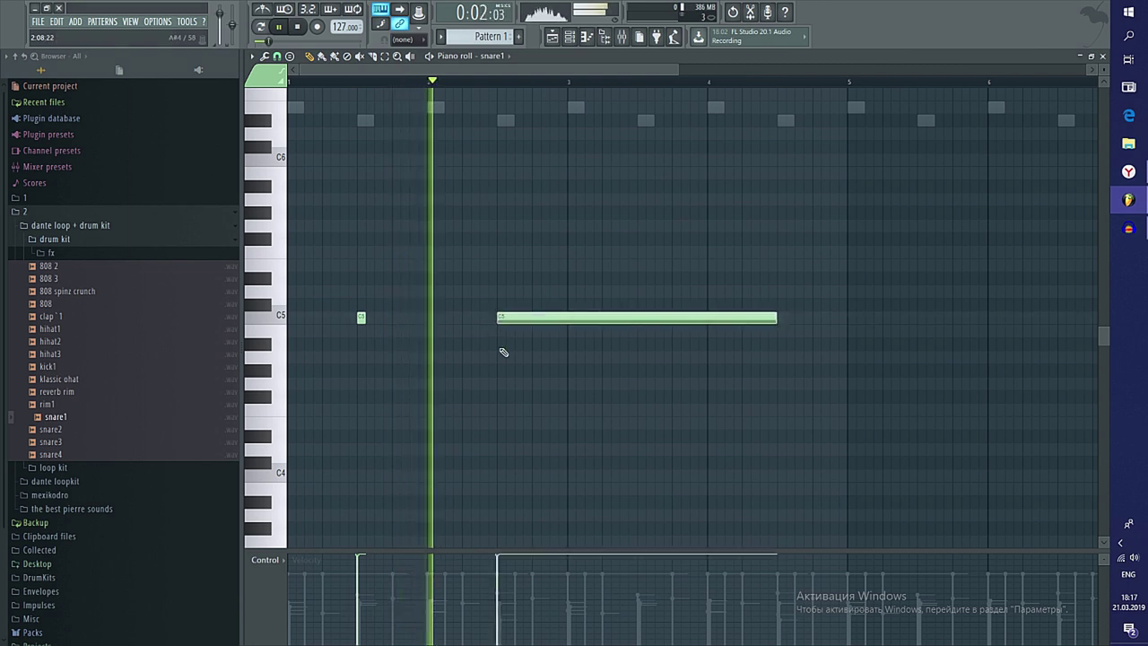
key("shift+d")
left_click(641, 319)
key("ctrl+l")
right_click(685, 317)
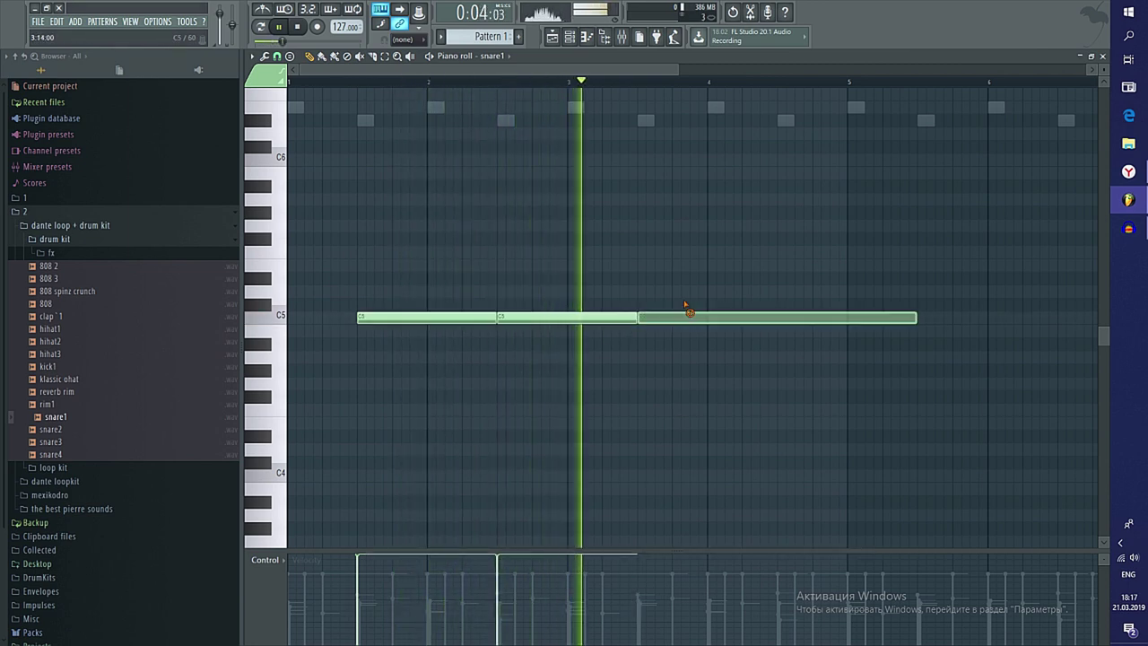
Repeat the snare1 notes so there is one on beat 3 of each of the eight bars, and play the pattern
scroll(685, 310, "down", 2)
key("ctrl+b")
scroll(663, 367, "down", 2)
key("ctrl+b")
key("ctrl+b")
key("ctrl+b")
key("Delete")
key("shift+d")
key("space")
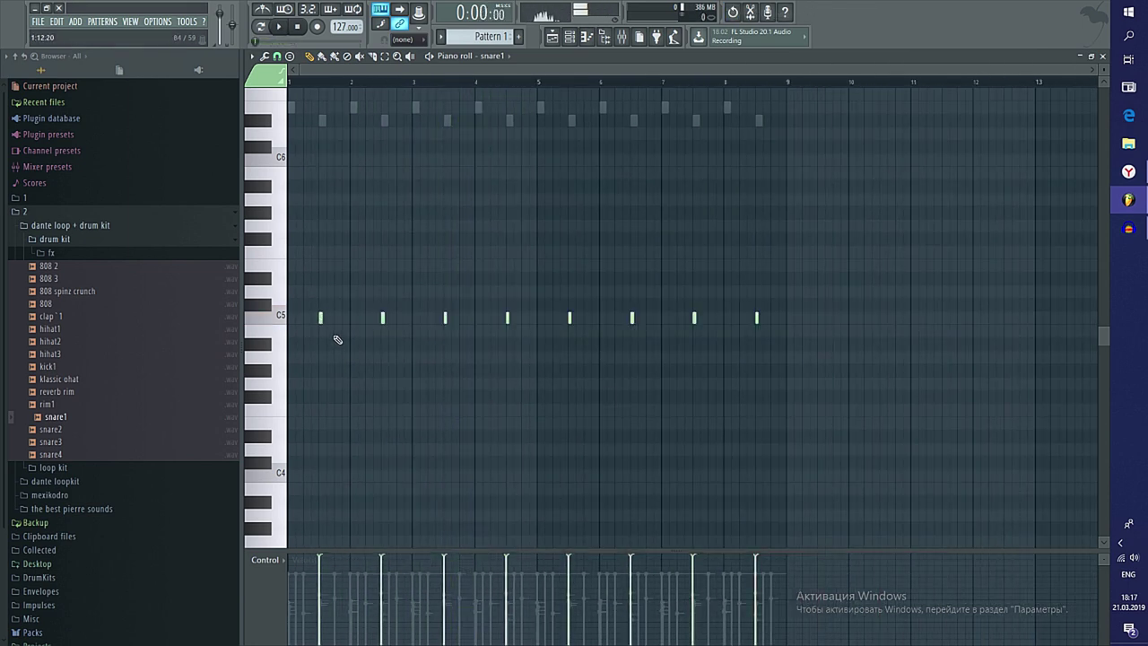
Add extra C5 snare1 notes near the end of bars 1 and 3
scroll(322, 357, "up", 4)
left_click(371, 321)
scroll(411, 375, "down", 3)
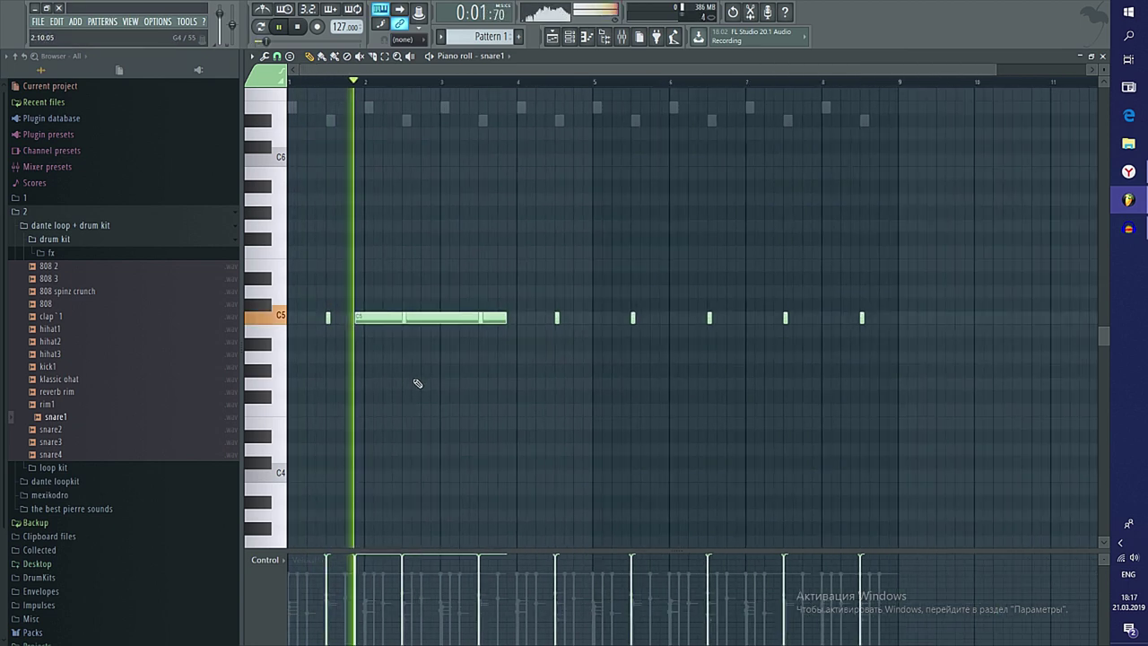
left_click(512, 317)
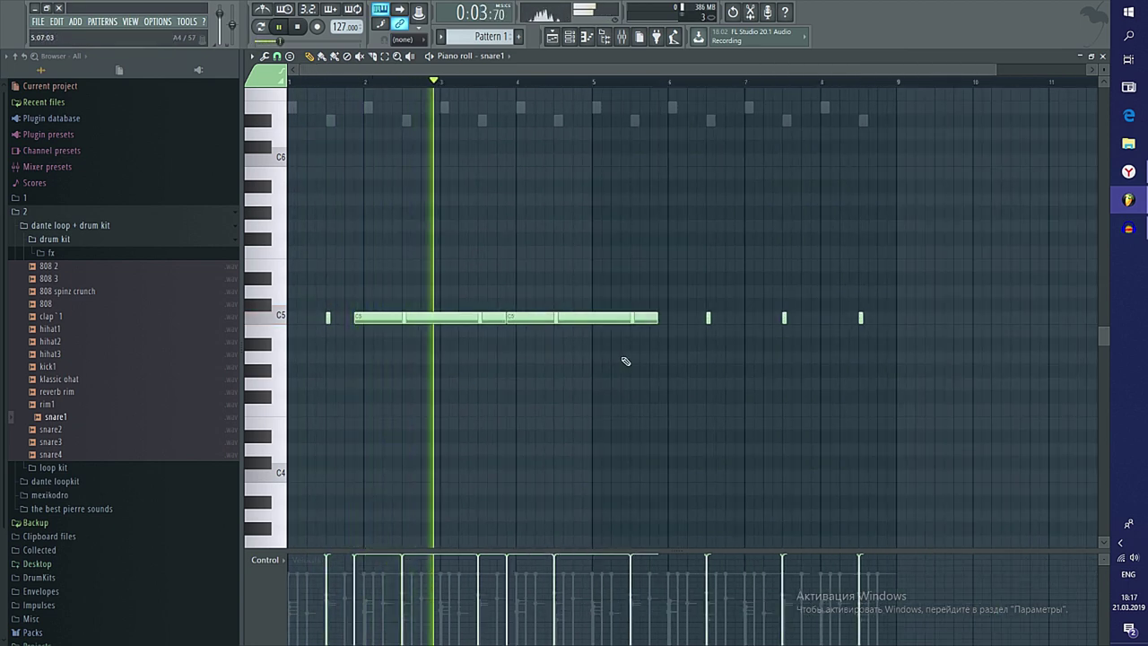
Delete the snare1 notes in bars 5 to 8 and replace them with a copy of the first four bars
key("ctrl+l")
left_click_drag(667, 266, 923, 411, "ctrl")
key("Delete")
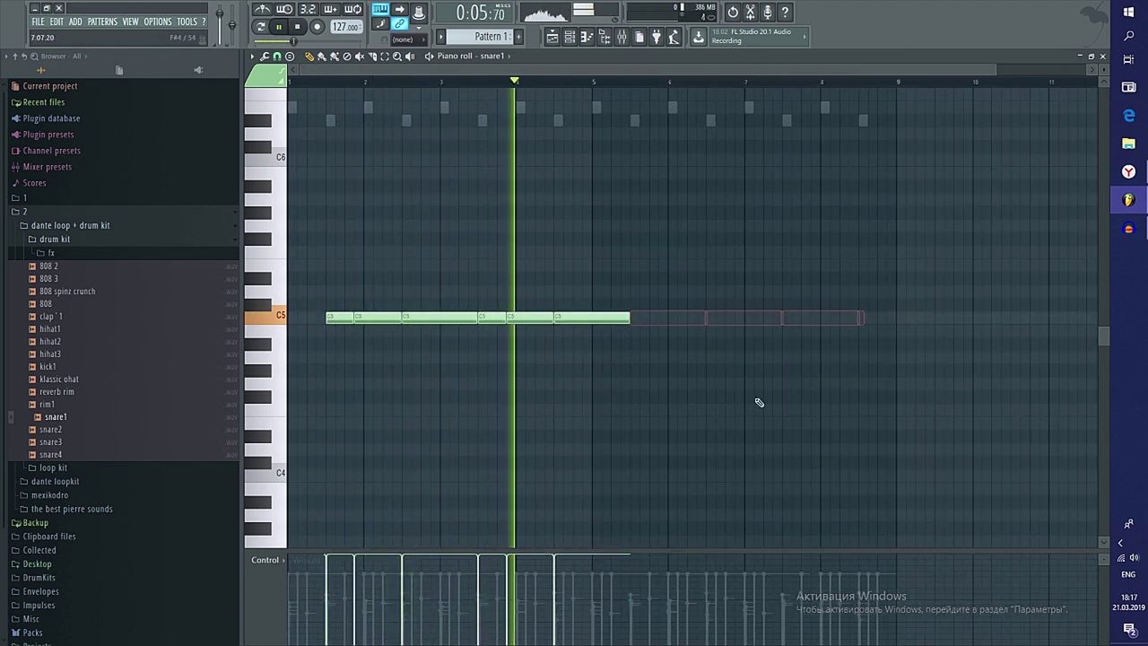
key("ctrl+b")
key("shift+d")
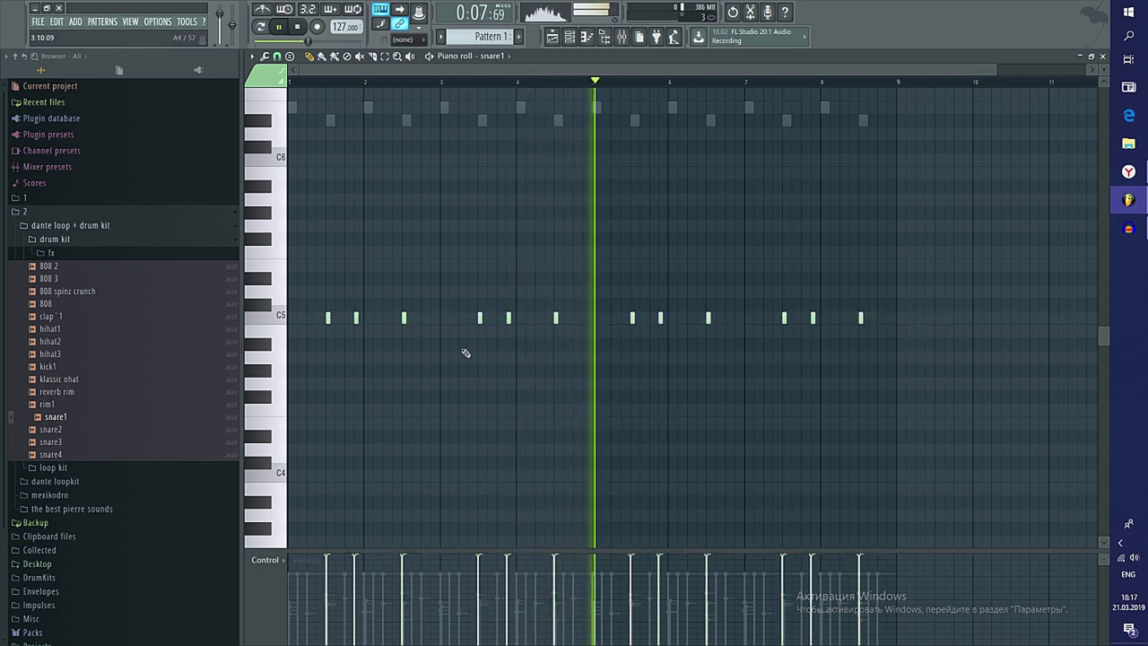
Add the drum kit's hihat1 sample as a new channel and fill it on every 2 steps
key("F7")
left_click(400, 215)
key("Escape")
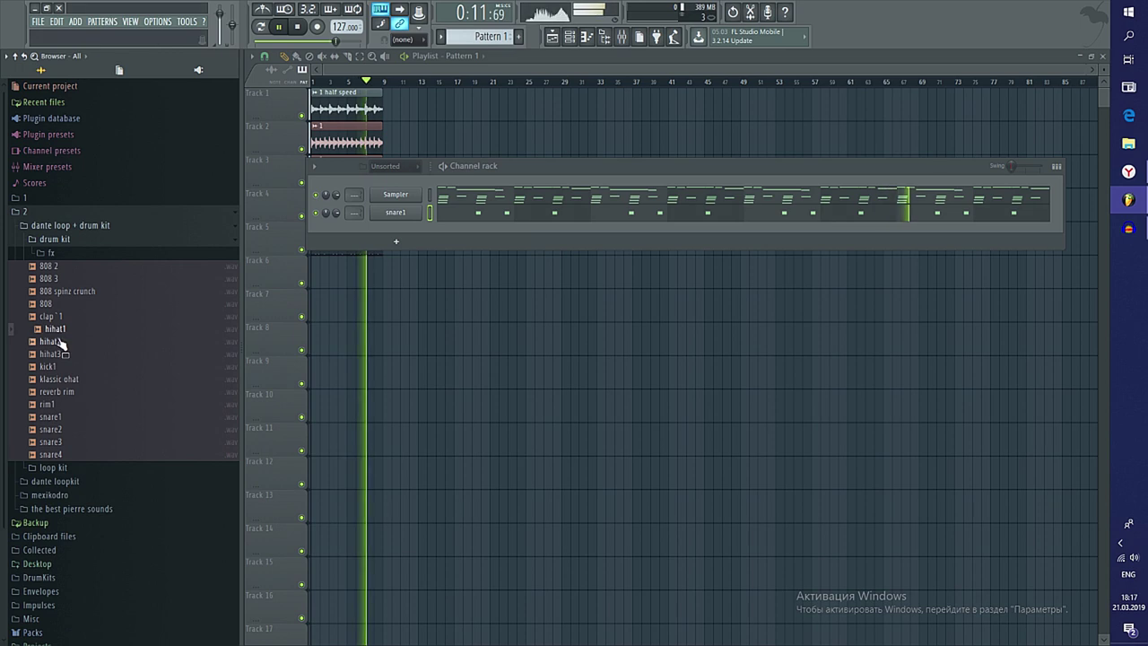
left_click_drag(377, 224, 384, 226)
right_click(419, 227)
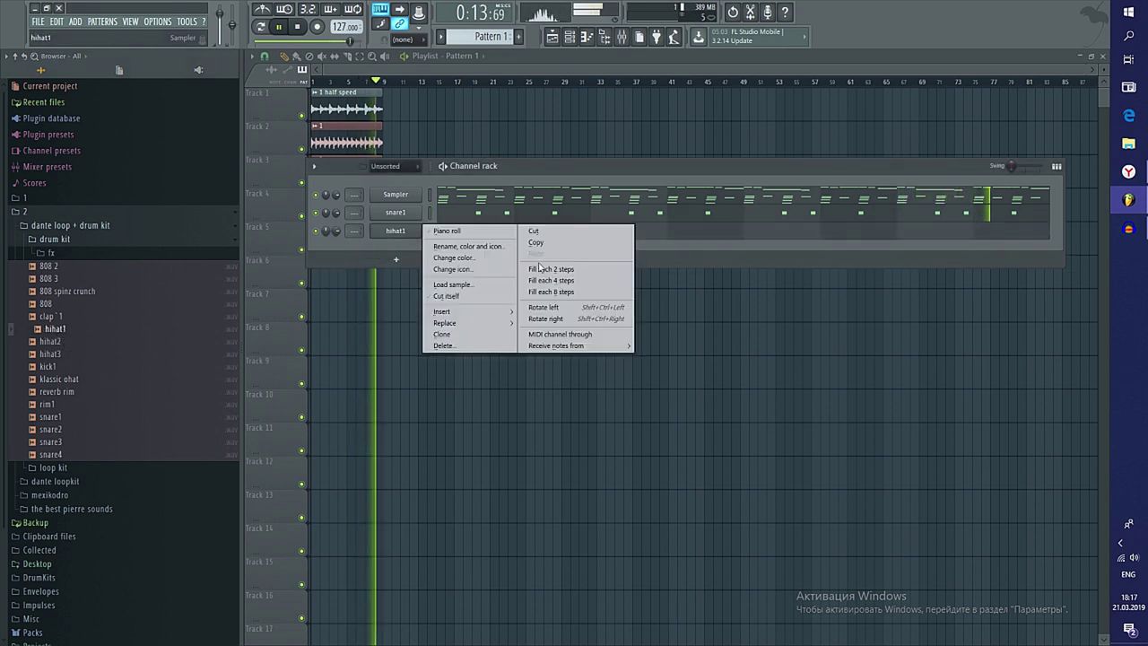
left_click(539, 269)
Set the snap of hihat1's piano roll to 1/4 beat, and close the piano roll
left_click(440, 231)
left_click(268, 55)
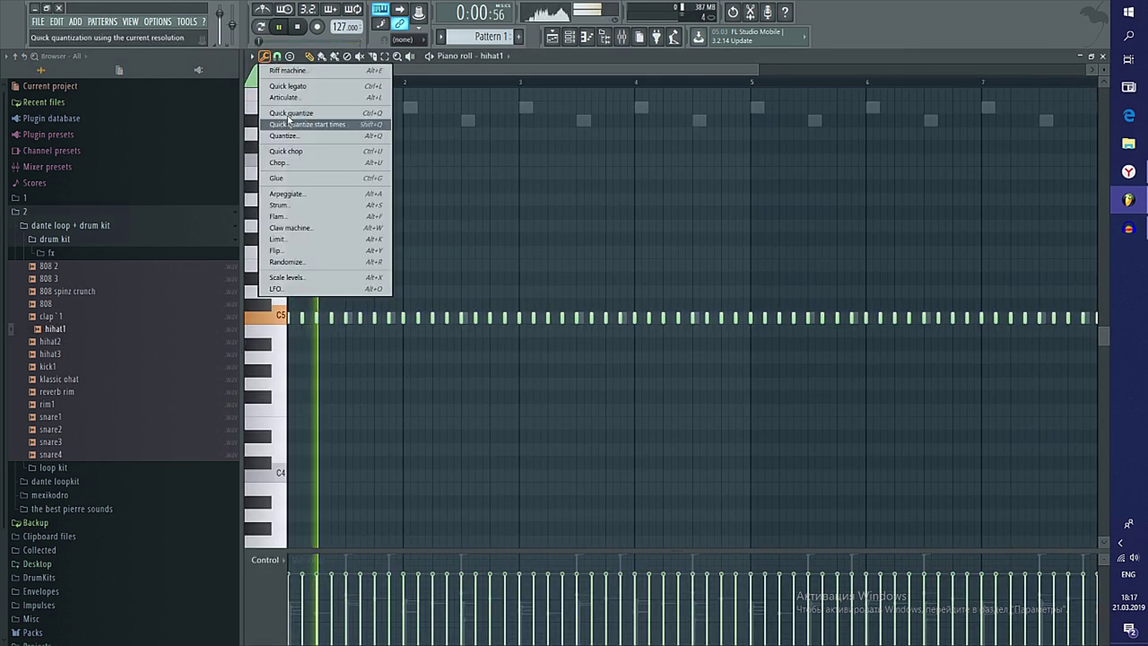
left_click(277, 56)
left_click(299, 195)
key("F7")
Check the channel settings of the playlist's audio clips, including clips 1 and 2
scroll(331, 115, "up", 5)
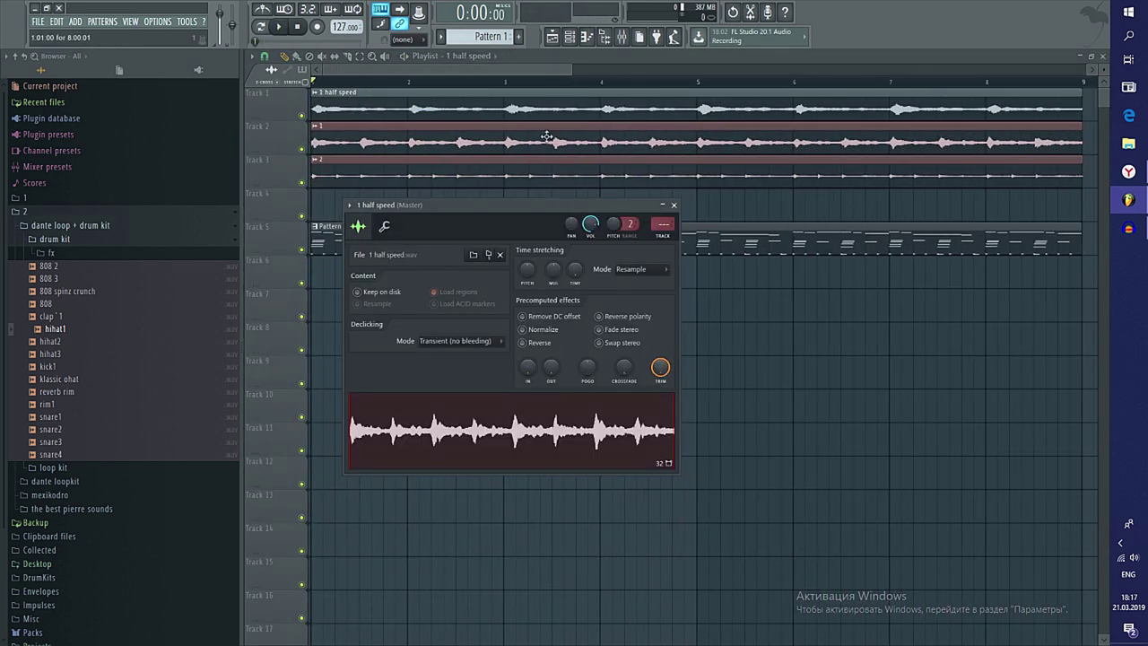
double_click(546, 137)
key("Escape")
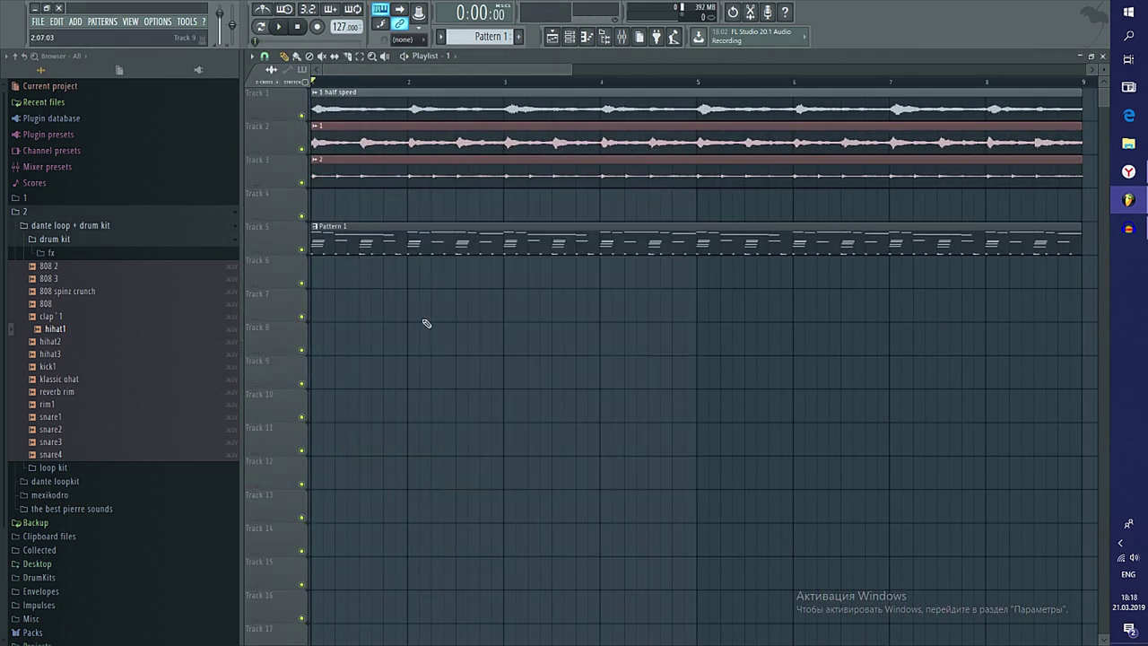
double_click(343, 177)
key("Escape")
scroll(446, 313, "down", 4)
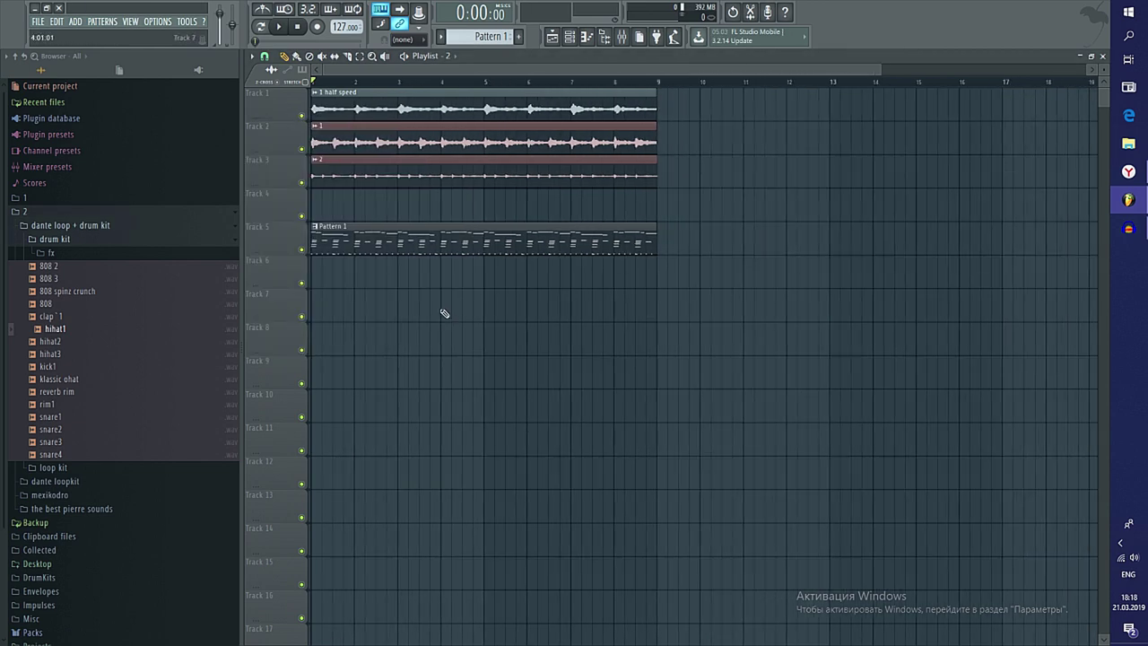
Trim the ends of the playlist clips to exactly eight bars and play the arrangement
key("space")
scroll(585, 179, "up", 6)
left_click_drag(532, 193, 547, 185)
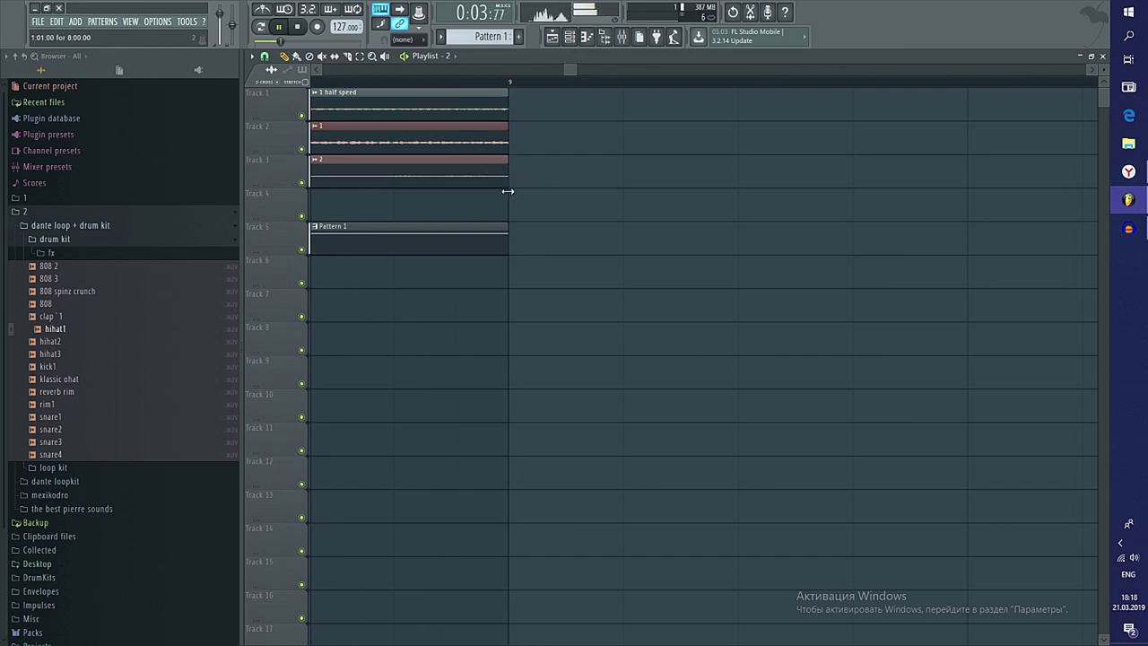
scroll(628, 303, "up", 3)
key("space")
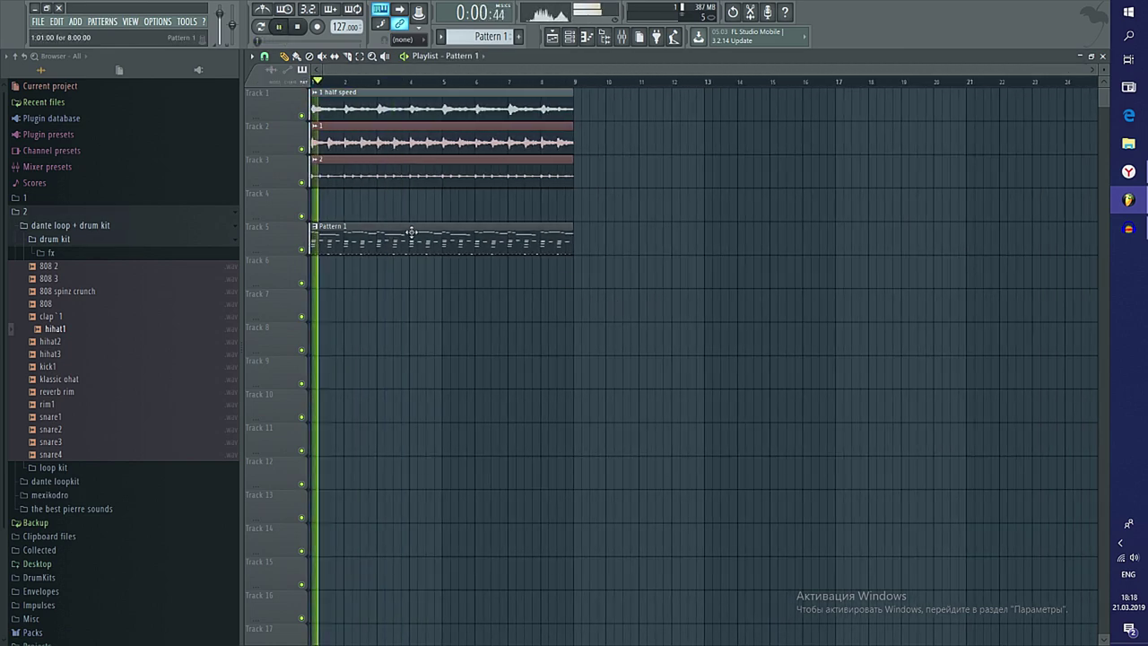
Open Pattern 1's hihat1 notes in the piano roll, set the snap to 1/2 step and play the pattern
double_click(410, 233)
left_click(277, 57)
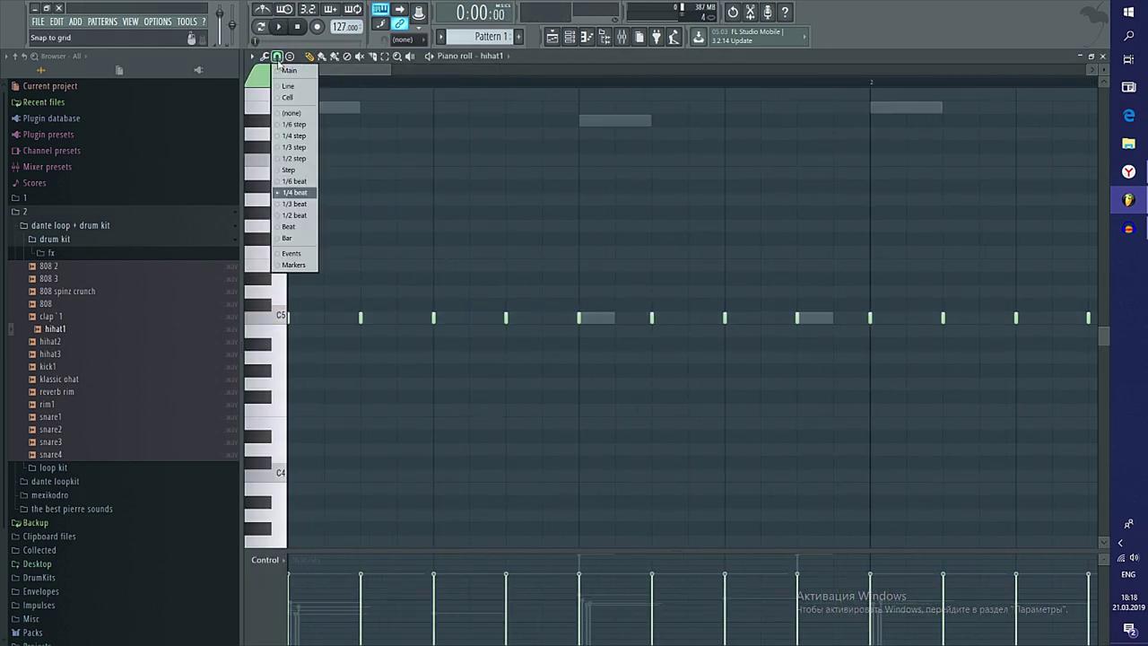
left_click(300, 158)
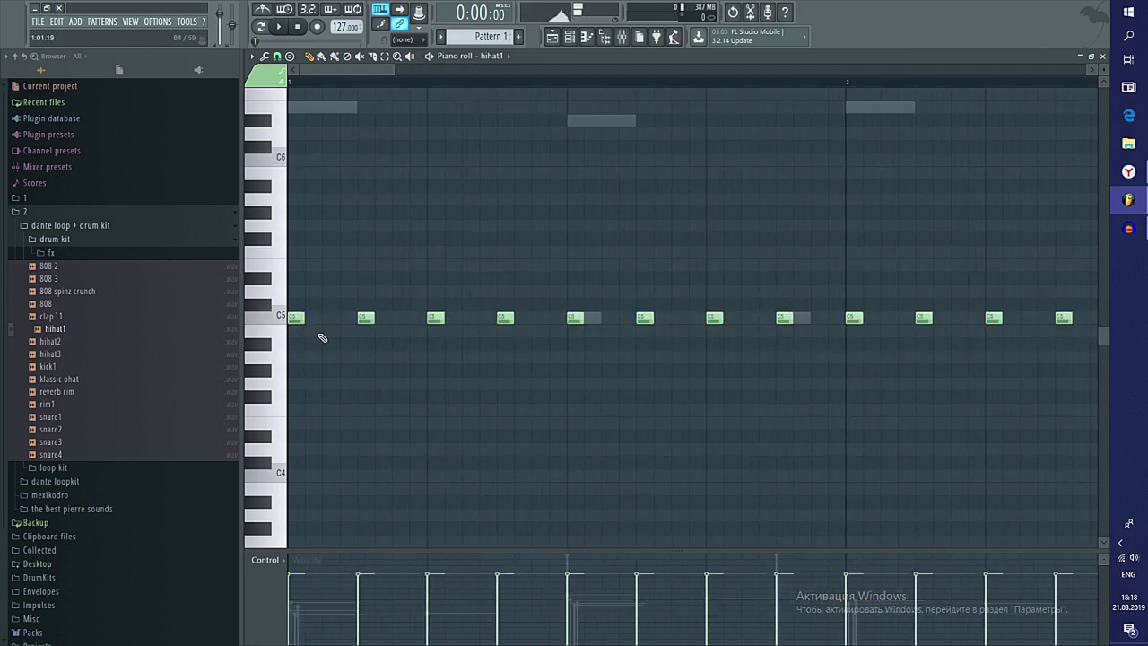
key("space")
scroll(351, 356, "down", 6)
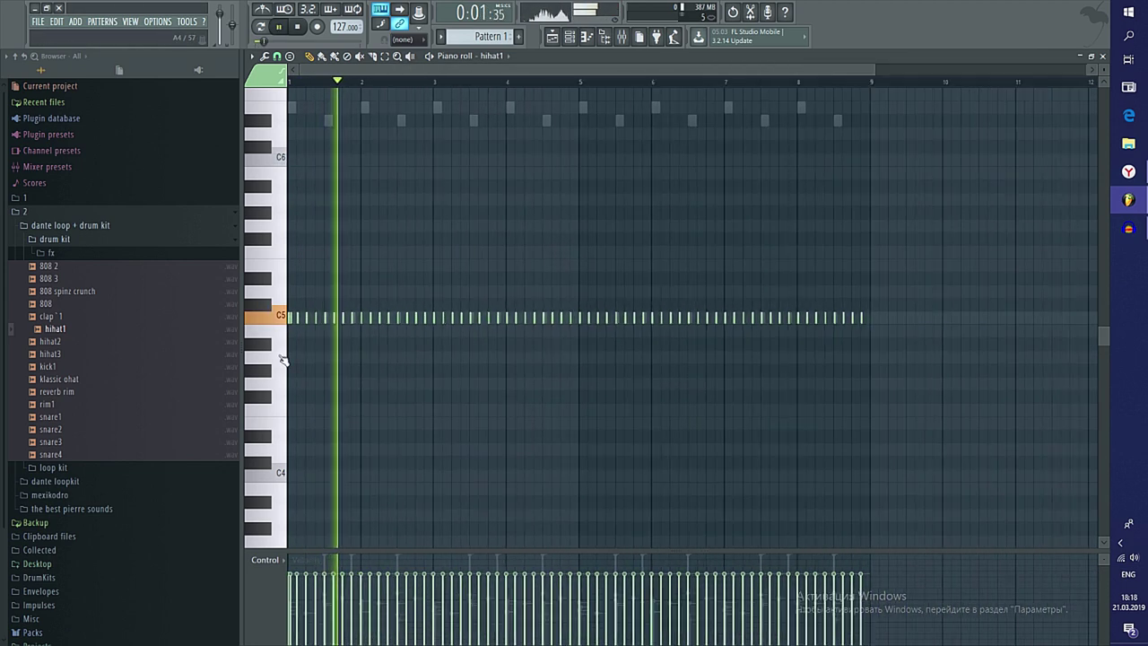
scroll(283, 357, "up", 2)
Set the hihat1 piano roll's snap to 1/3 step and restart playback
key("space")
left_click(277, 56)
left_click(296, 147)
key("space")
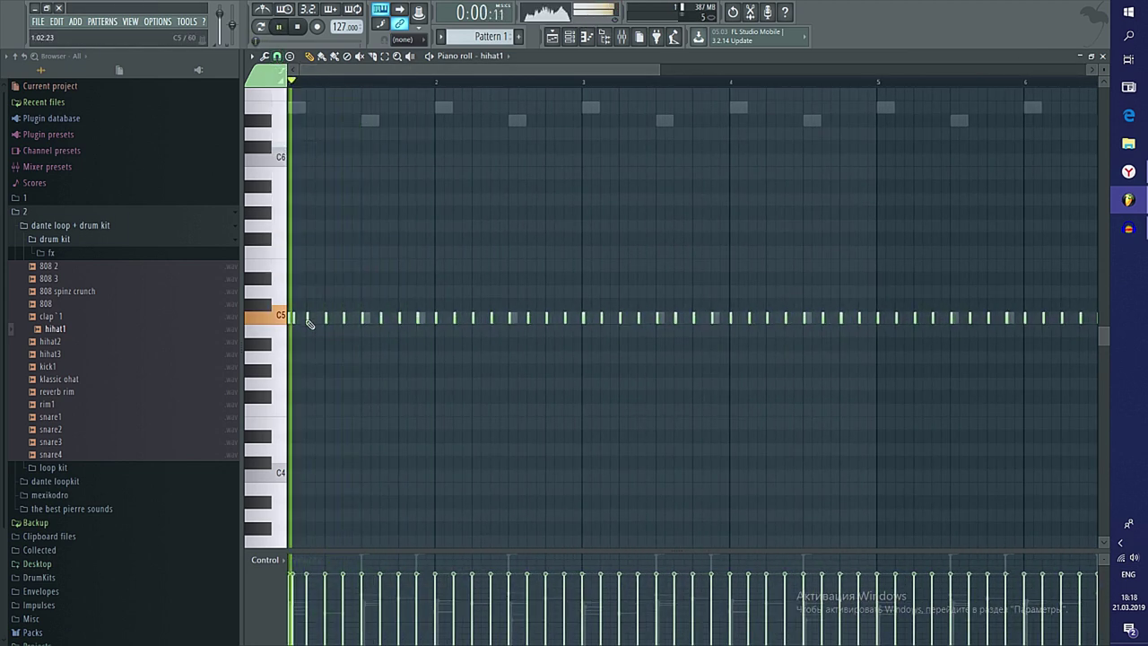
Paint a four-note descending hihat1 roll from A#4 to G4, starting on beat 4 of bar 1
scroll(388, 327, "up", 3, "ctrl")
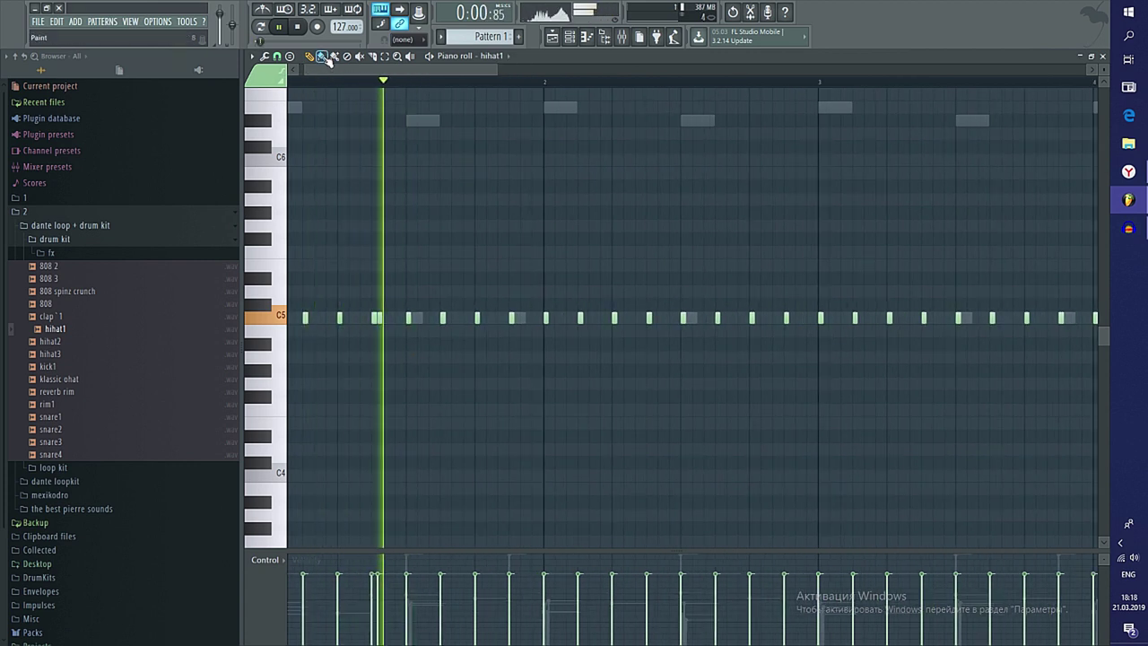
key("space")
left_click_drag(479, 354, 505, 418)
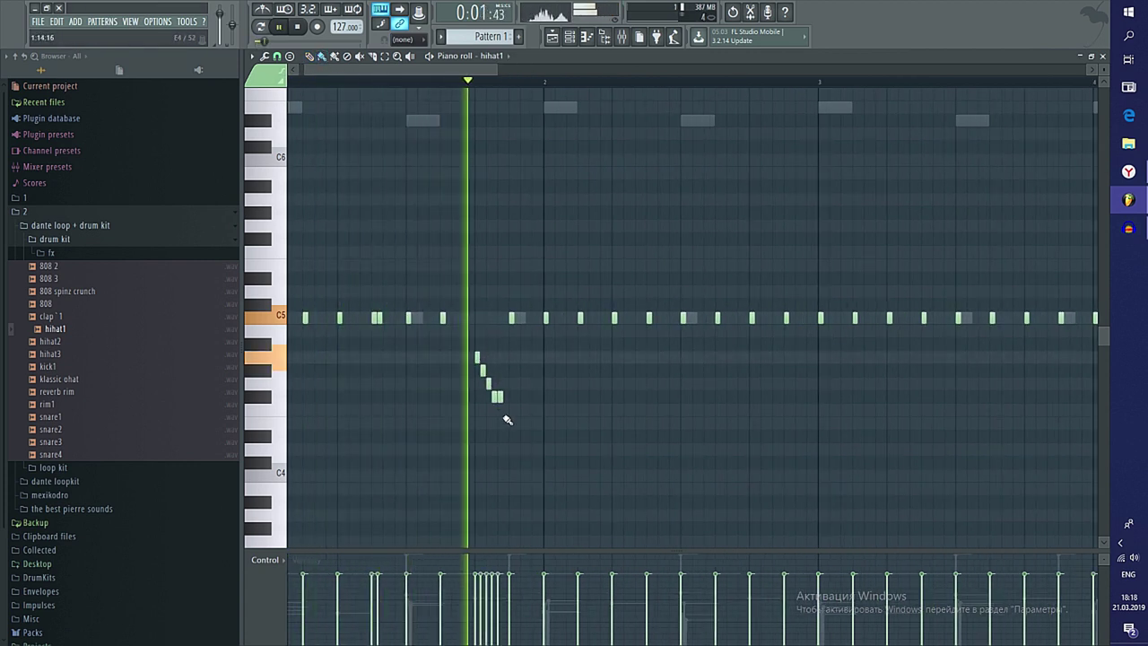
key("ctrl+z")
left_click_drag(478, 334, 495, 393)
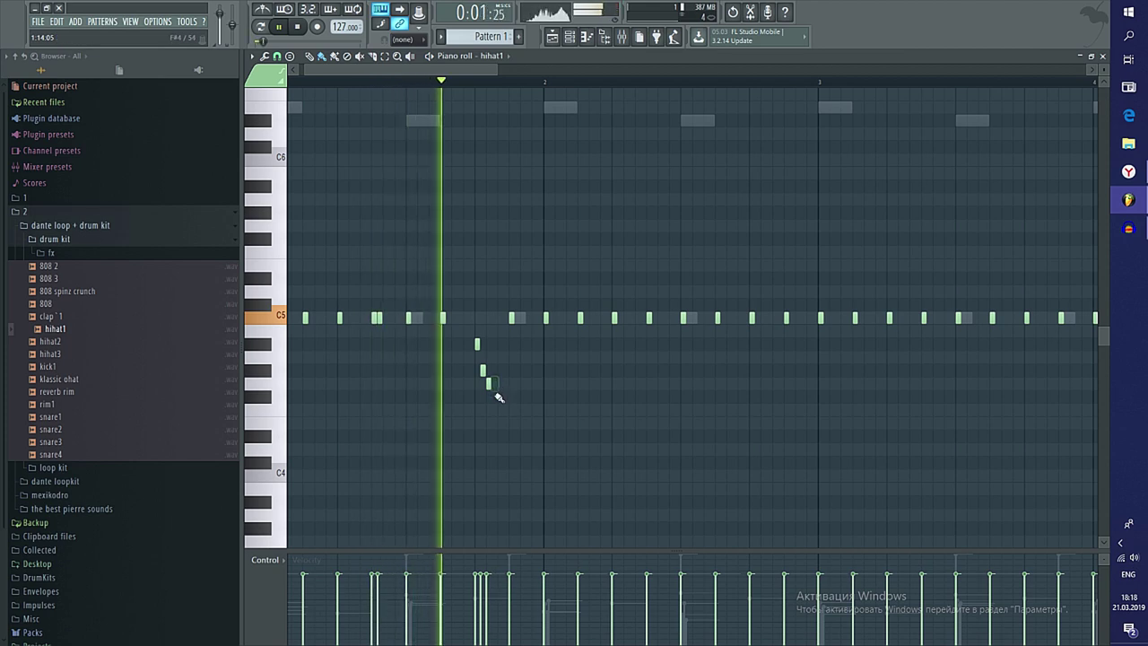
scroll(511, 386, "up", 3, "ctrl")
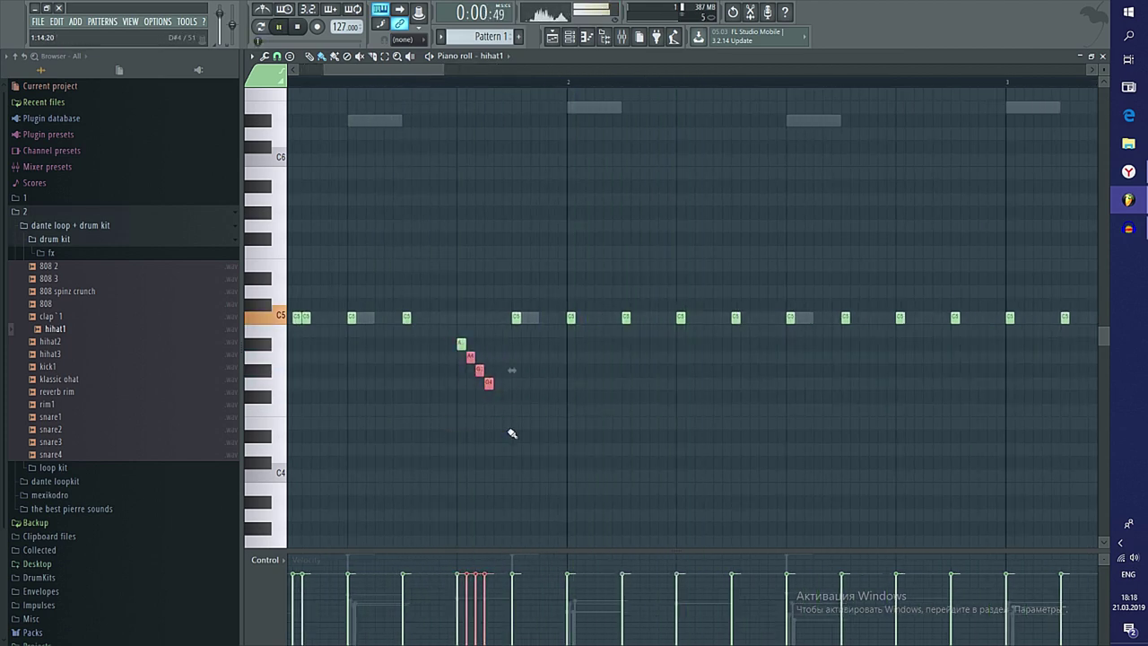
scroll(502, 429, "down", 2, "ctrl")
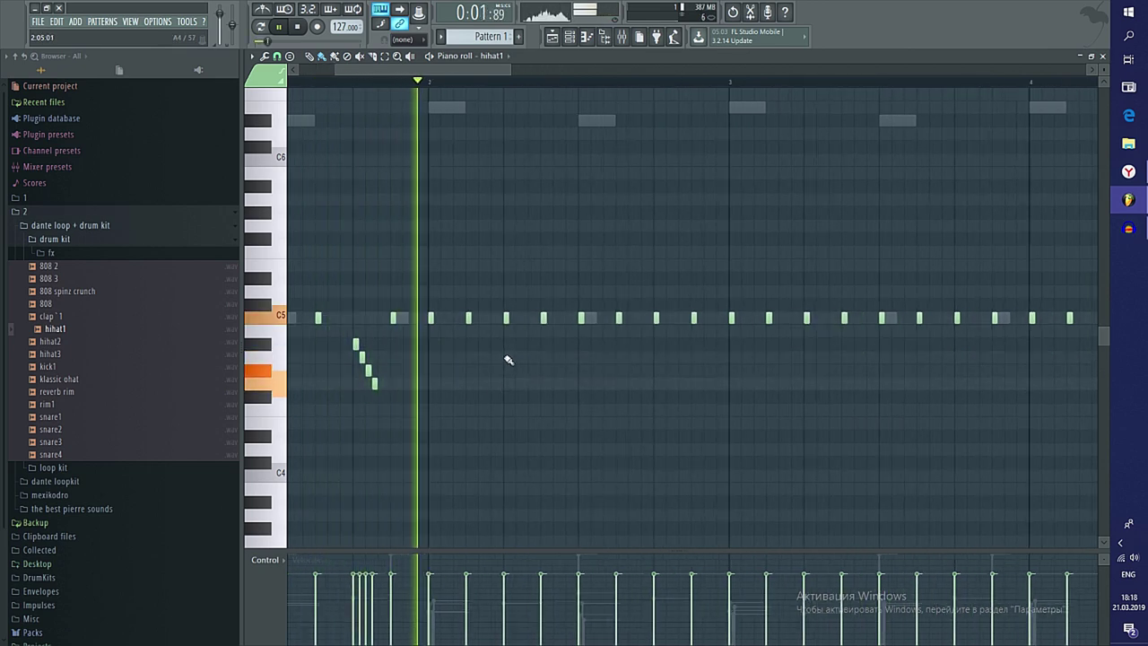
Paint a roll of three A4 hihat1 notes in bar 2, just before beat 3
left_click_drag(506, 357, 540, 358)
key("ctrl+z")
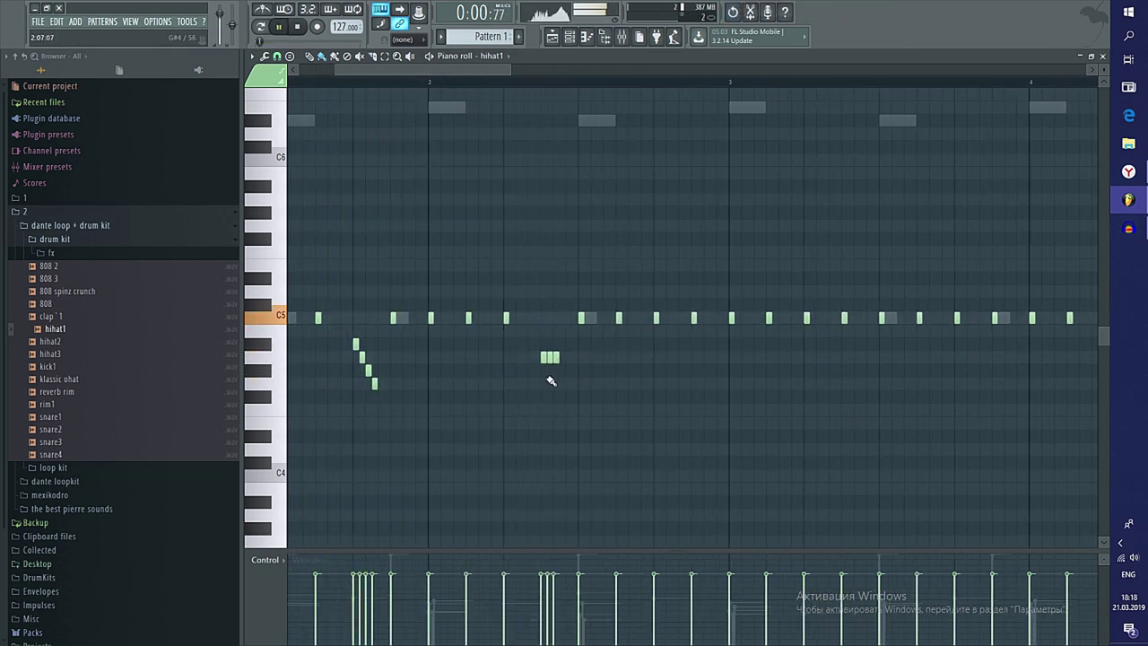
scroll(440, 416, "down", 3, "ctrl")
scroll(530, 423, "up", 6, "ctrl")
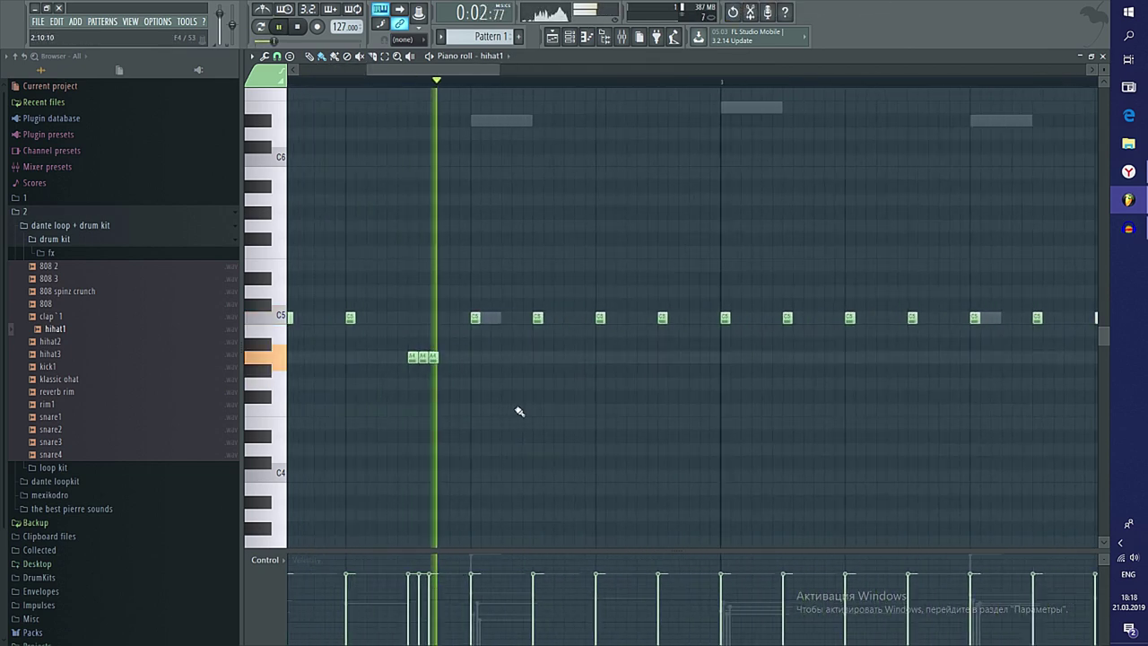
scroll(520, 412, "down", 3, "ctrl")
scroll(504, 318, "up", 2, "ctrl")
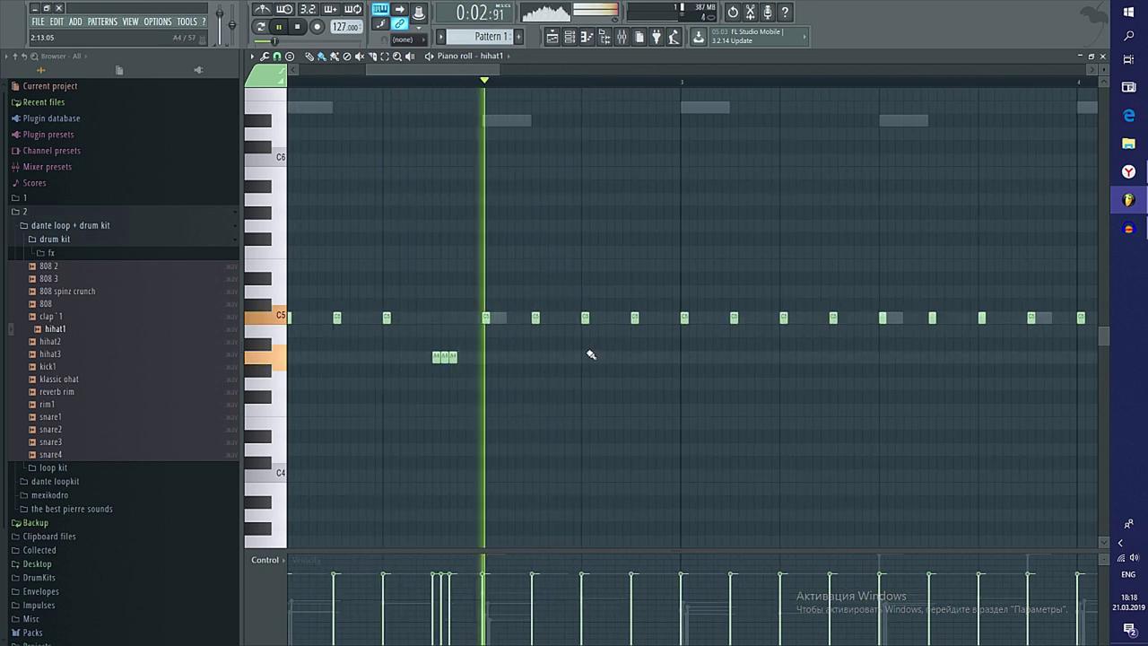
key("space")
left_click_drag(535, 359, 560, 360)
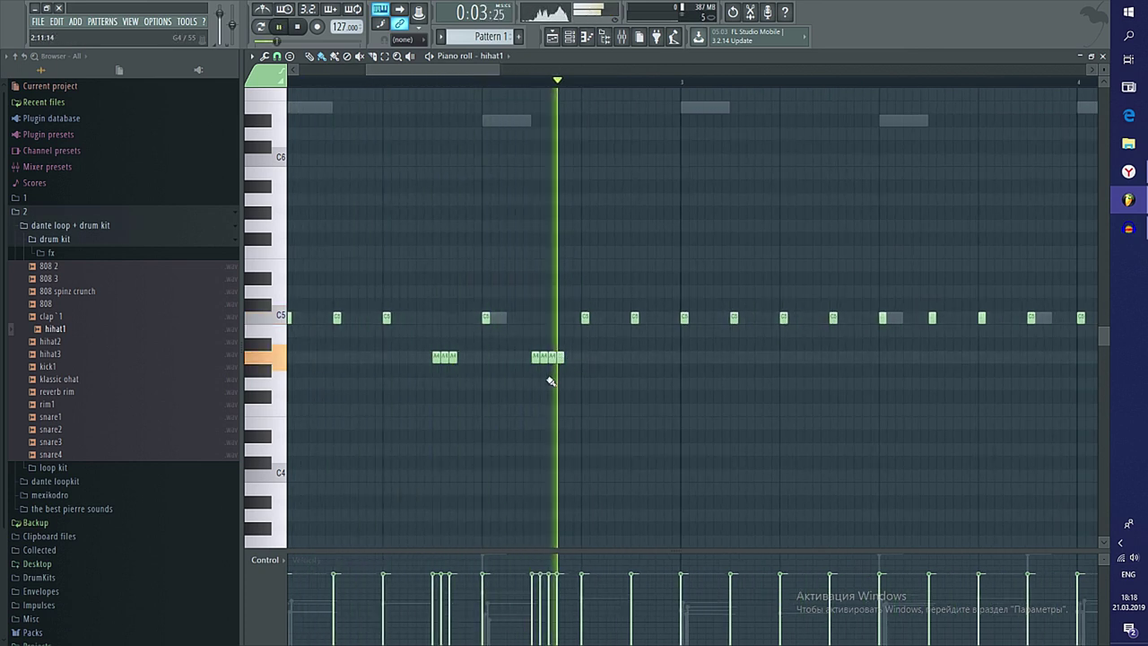
left_click_drag(633, 358, 664, 359)
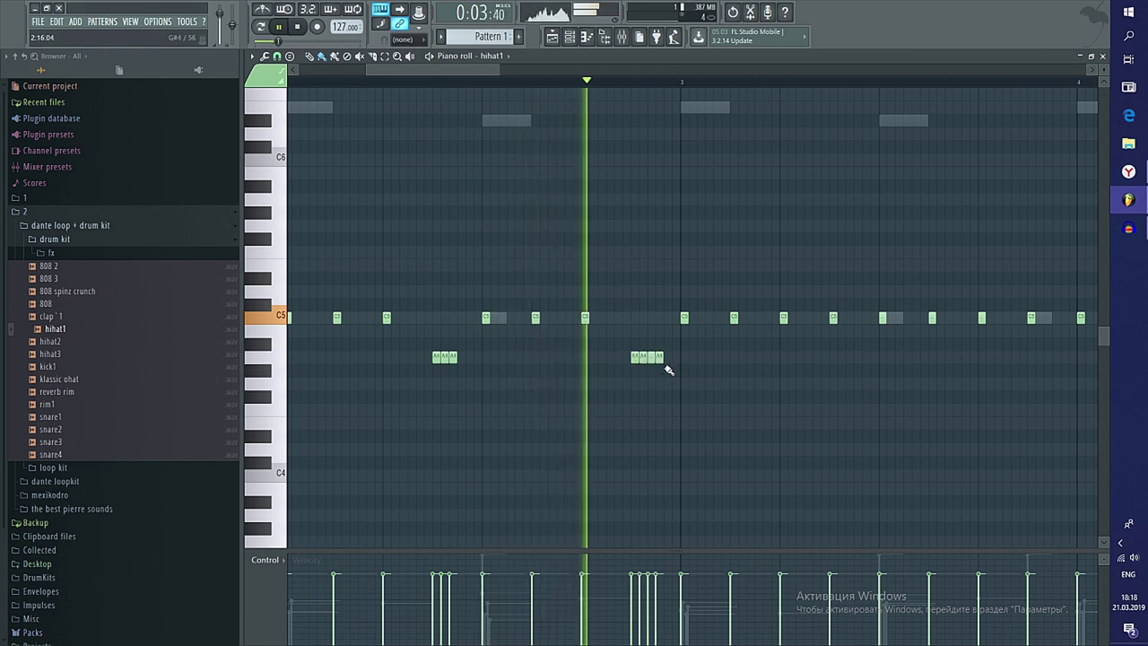
key("ctrl+z")
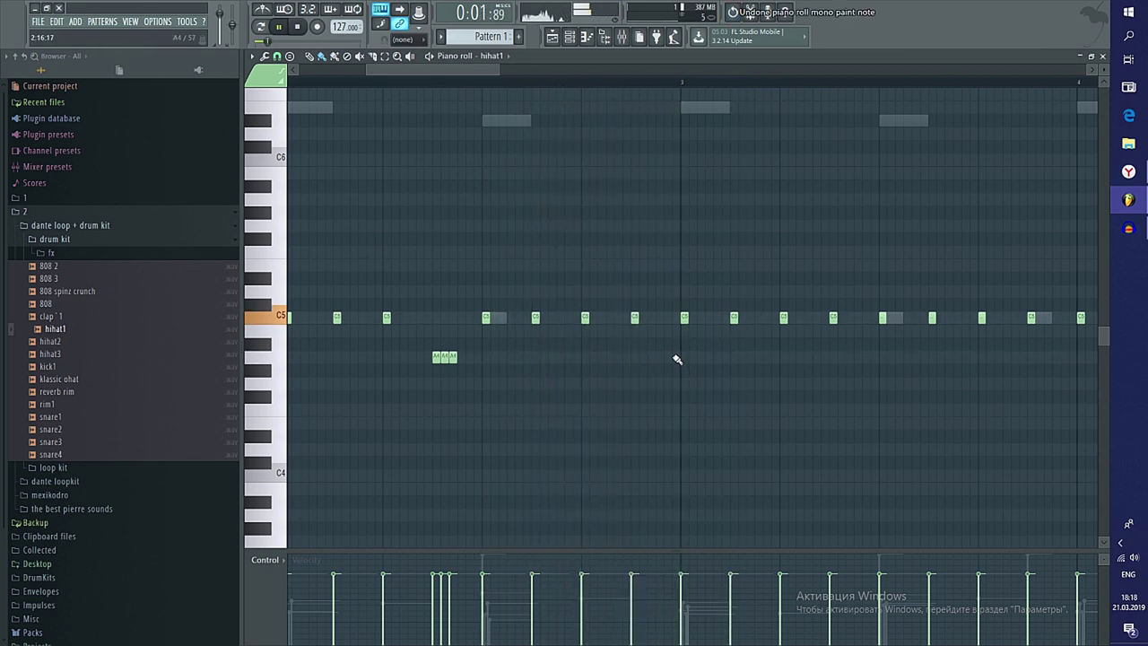
Paint a four-note descending hihat1 roll from A#4 to G4 in the last eighth of bar 2
scroll(674, 360, "down", 3, "ctrl")
mouse_move(648, 357)
left_mouse_down()
mouse_move(666, 359)
mouse_move(671, 397)
left_mouse_up()
key("ctrl+z")
scroll(656, 350, "up", 1, "ctrl")
key("ctrl+z")
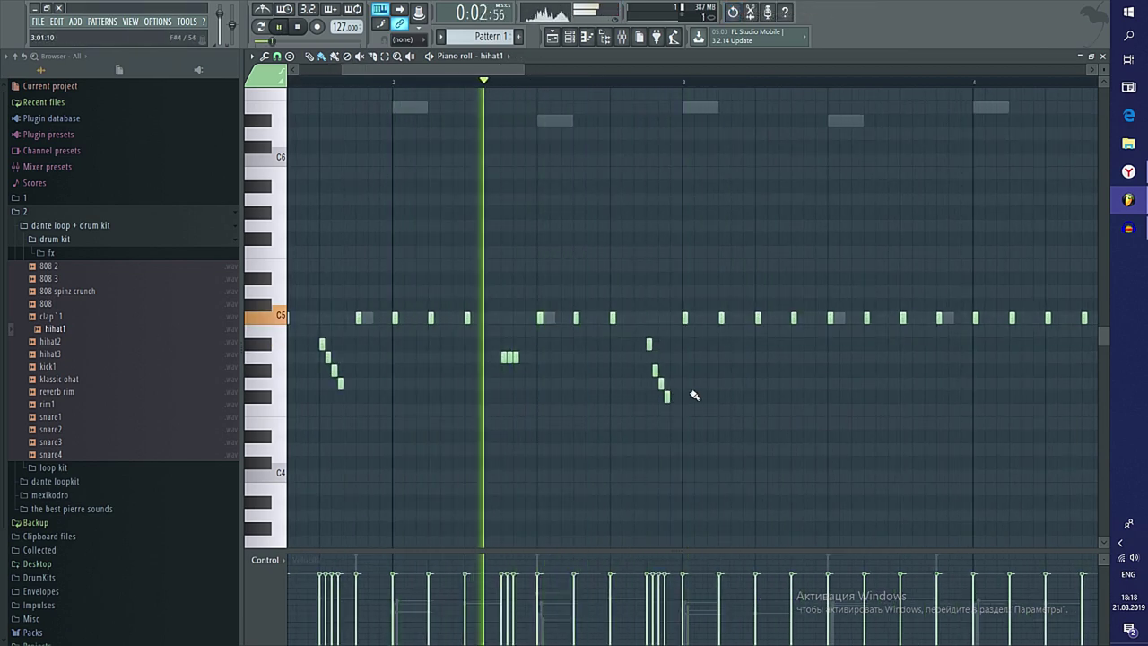
scroll(619, 414, "down", 4, "ctrl")
scroll(581, 420, "up", 3, "ctrl")
left_click_drag(558, 365, 467, 459, "ctrl")
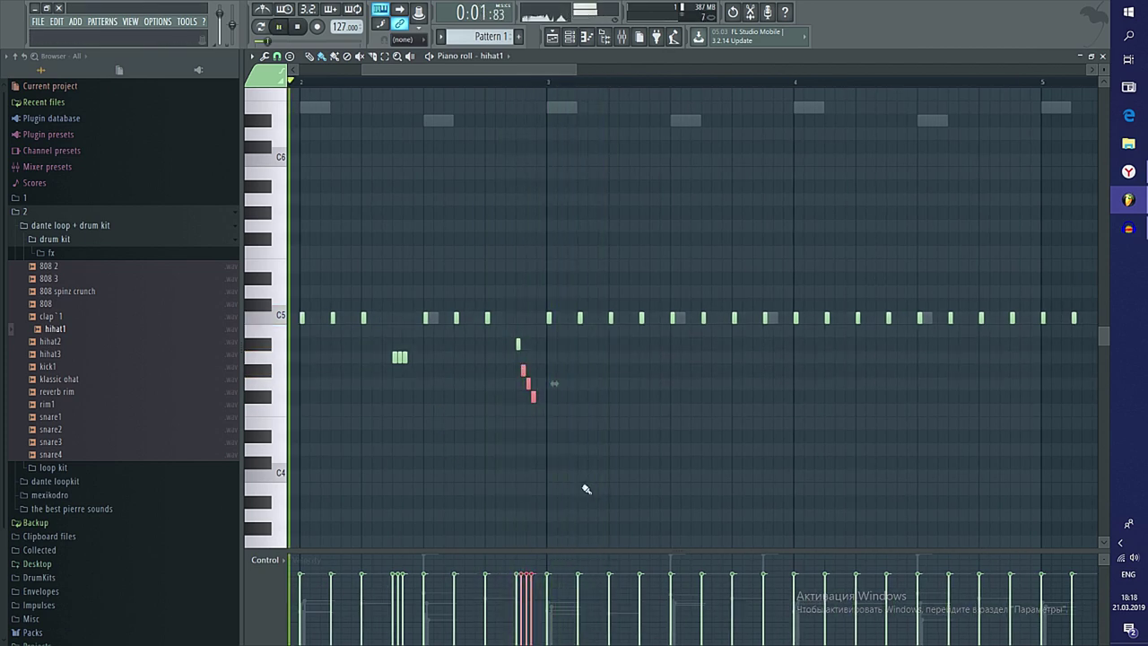
scroll(575, 449, "up", 2, "ctrl")
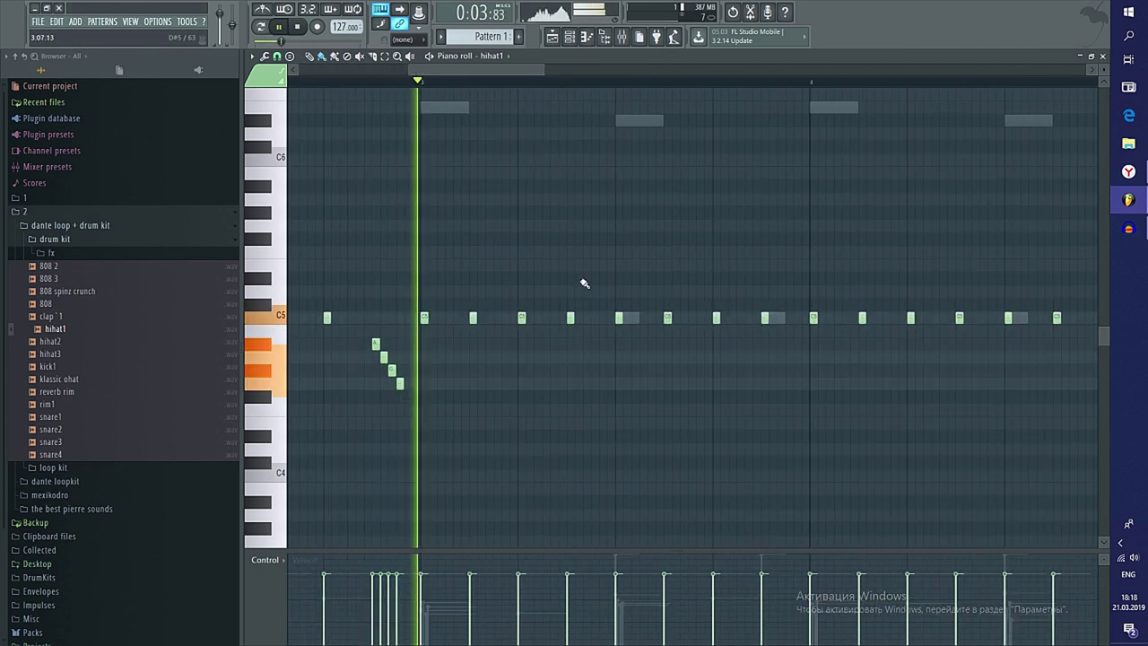
Add an extra C5 hihat1 hit right after beat 2 of bar 3 and replace the beat 4 hit with an A4 note
left_click(530, 317)
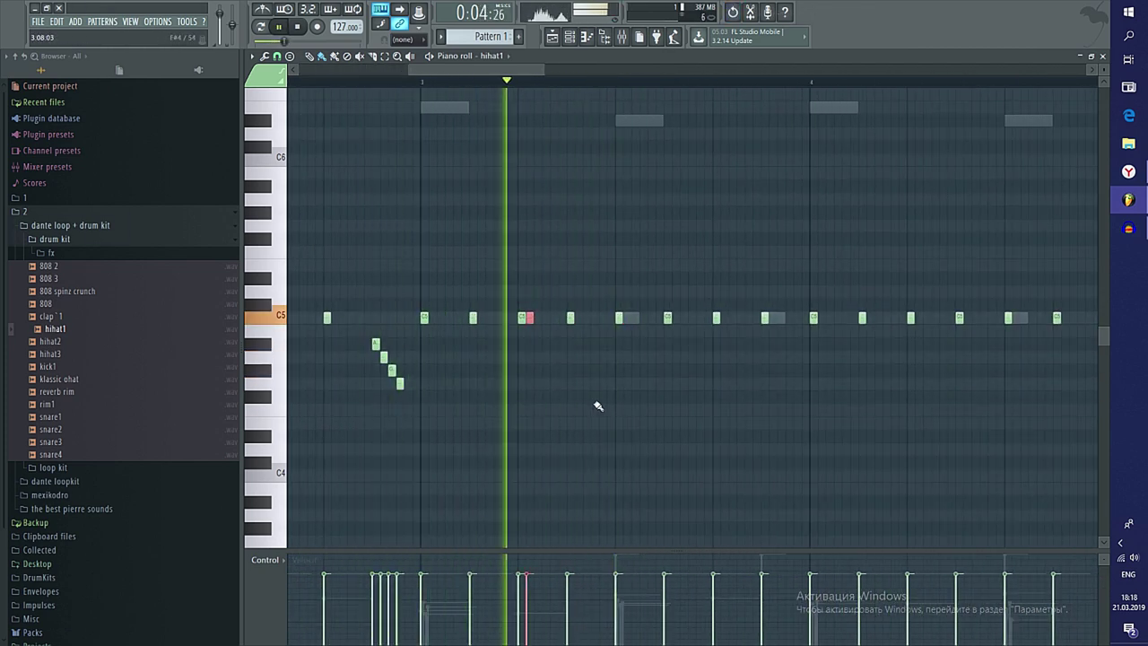
scroll(538, 380, "down", 2, "ctrl")
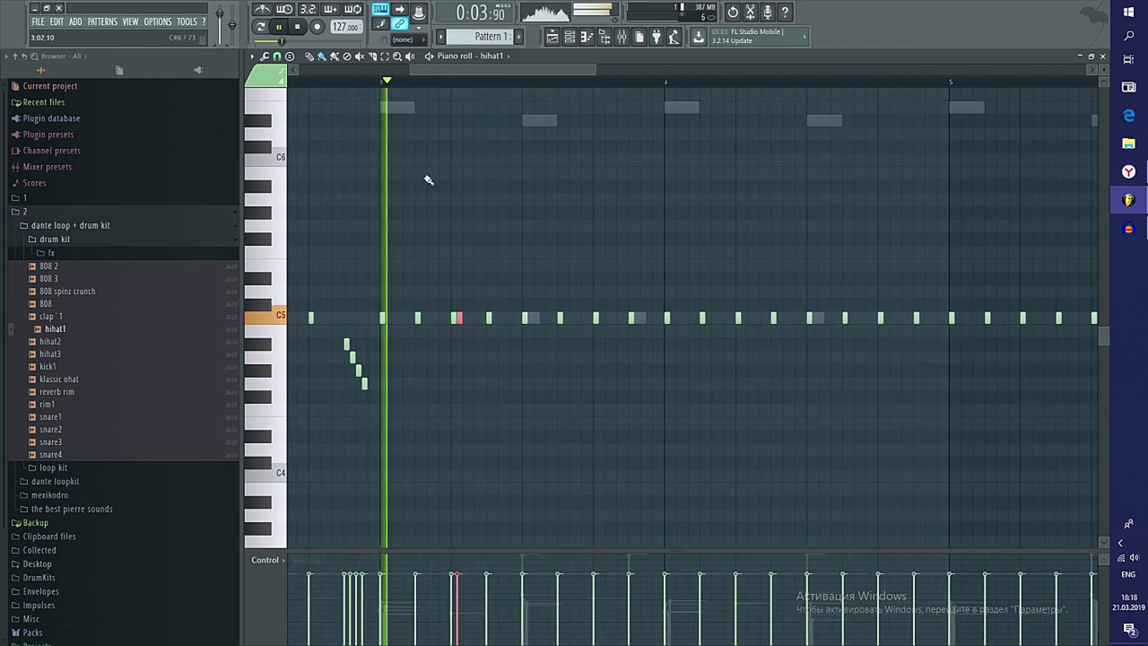
left_click(599, 361)
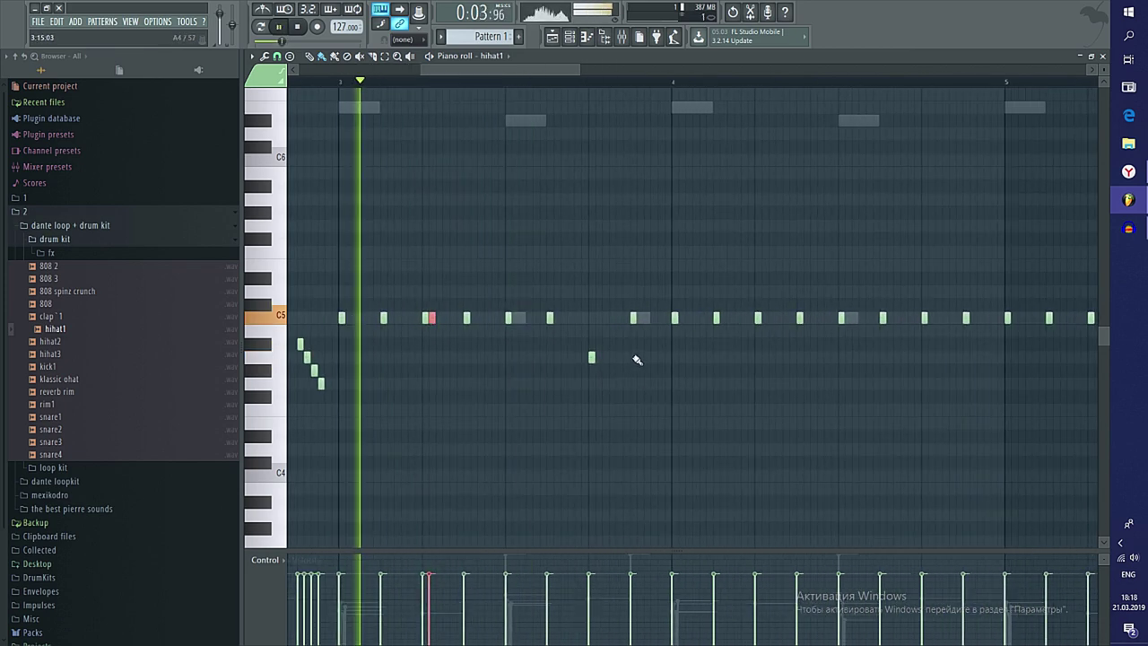
Paint a five-note descending hihat1 roll from A4 to F4 in the last eighth of bar 3
mouse_move(635, 372)
left_mouse_down()
mouse_move(667, 425)
mouse_move(655, 445)
mouse_move(686, 432)
left_mouse_up()
scroll(669, 422, "up", 2, "ctrl")
right_click(670, 423)
key("space")
key("shift+Down")
key("shift+Up")
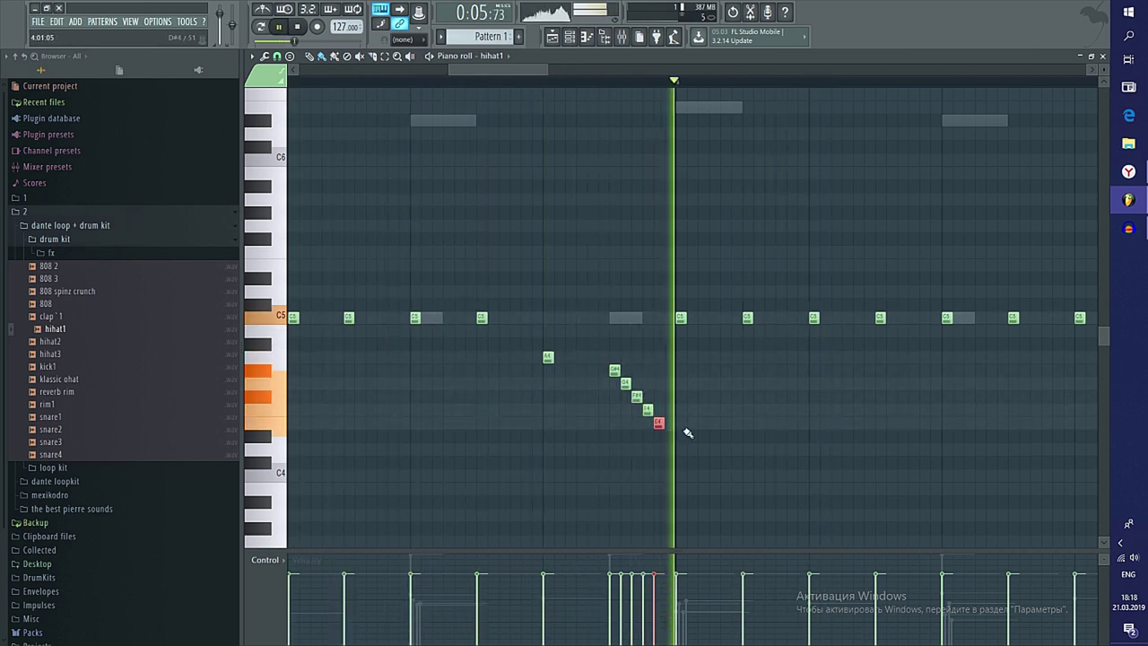
scroll(600, 372, "down", 2, "ctrl")
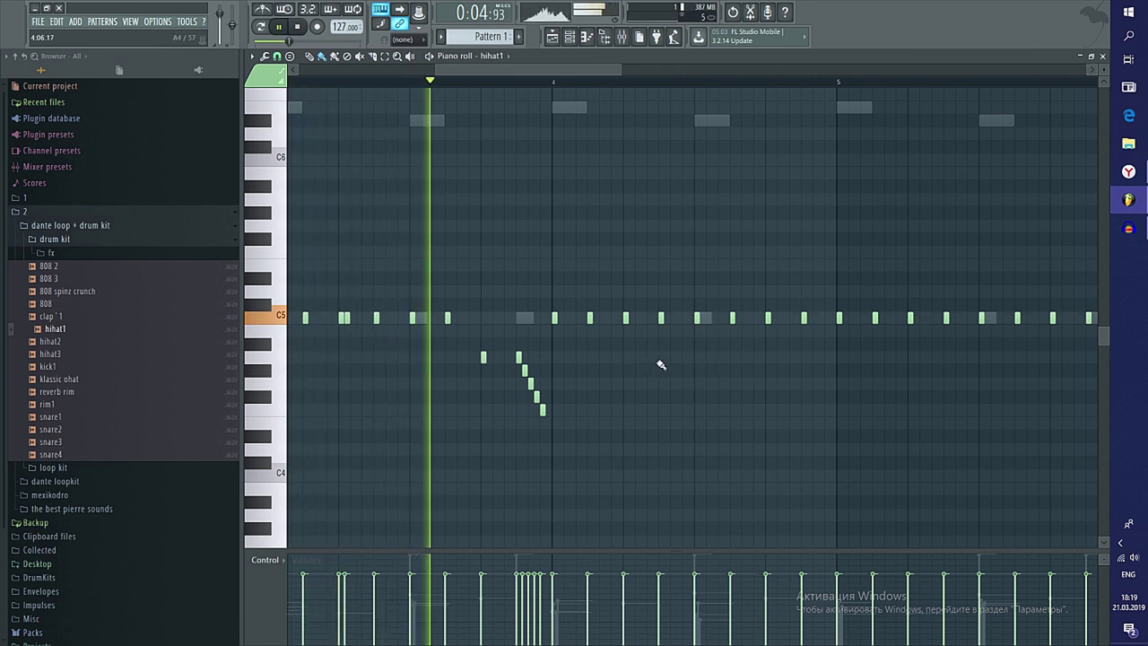
Lower bar 4's hihat1 hit just before beat 3 to A4 and paint a descending G4 to E4 roll on beat 3
left_click_drag(661, 318, 662, 358)
scroll(712, 376, "up", 2, "ctrl")
scroll(714, 377, "up", 1, "ctrl")
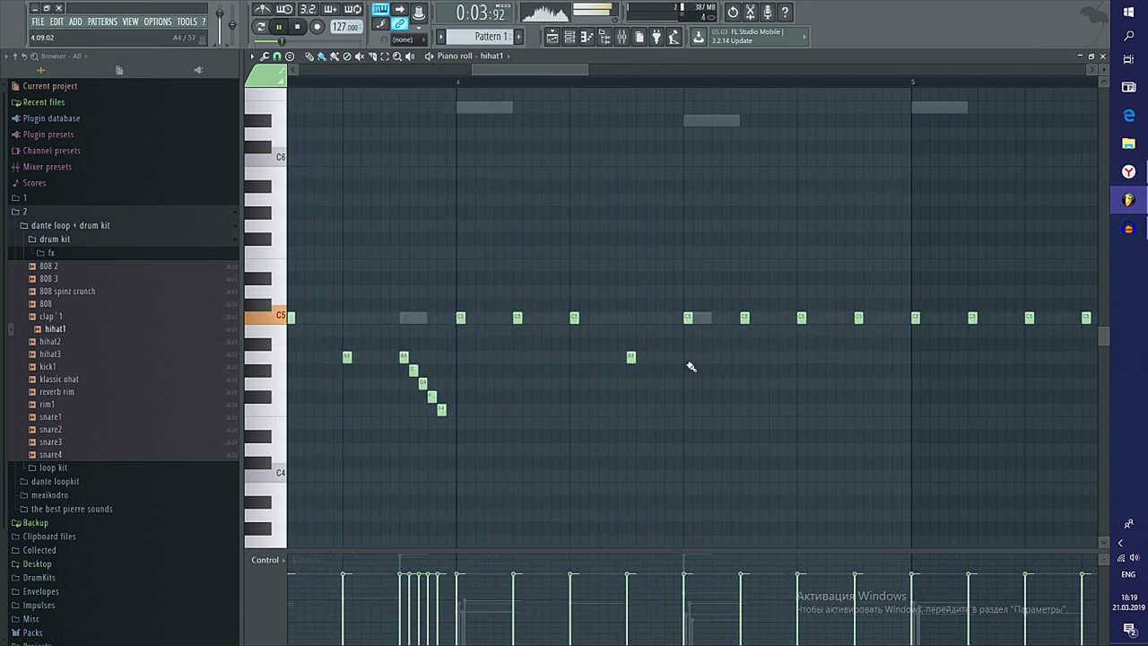
key("Escape")
left_click(396, 231)
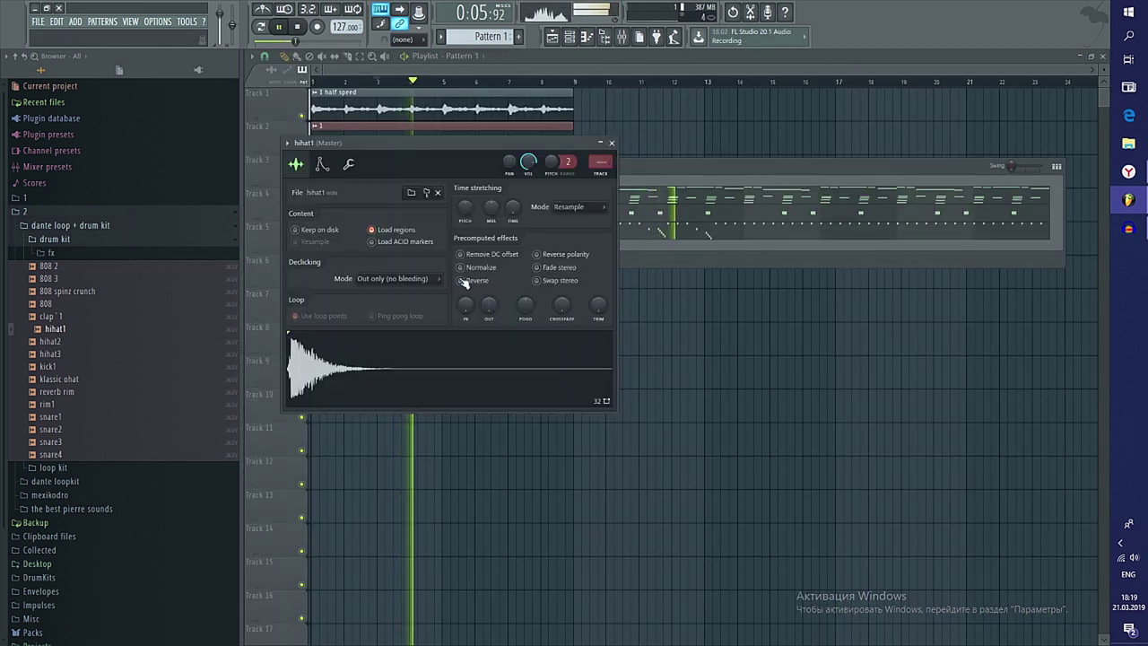
key("F7")
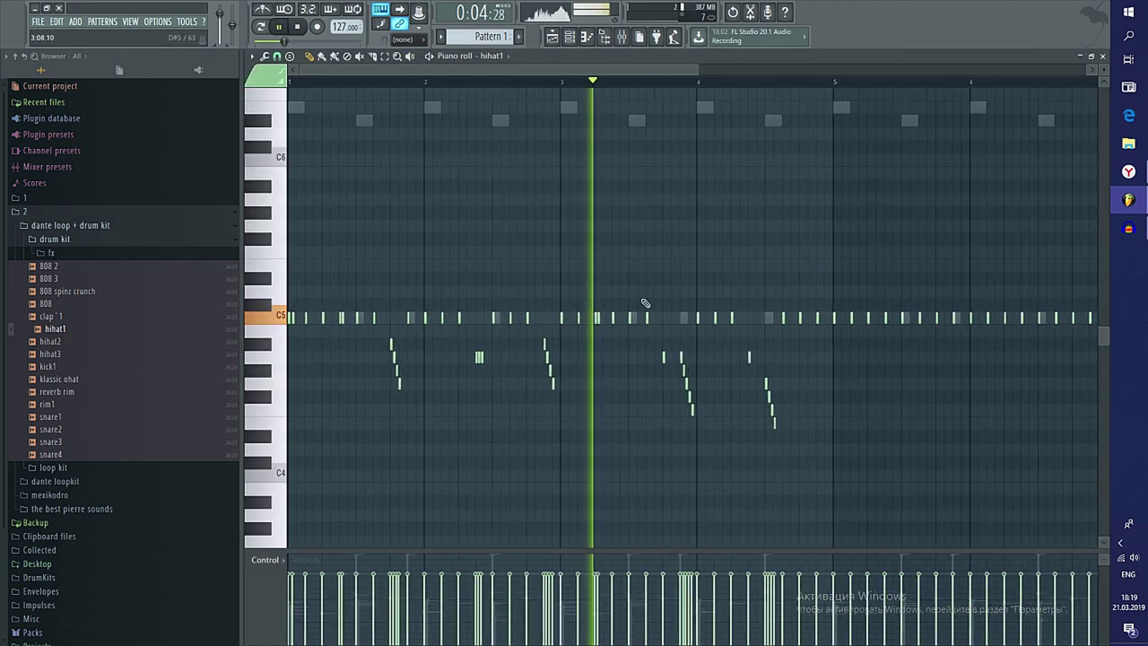
scroll(684, 430, "up", 2, "ctrl")
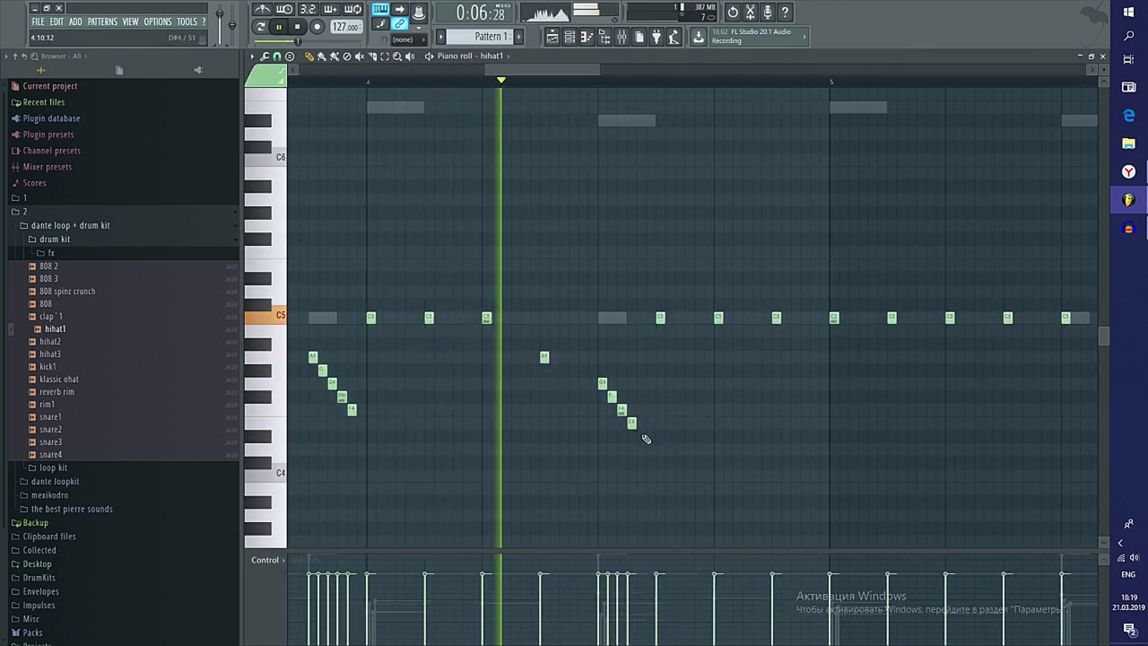
scroll(700, 448, "up", 1, "ctrl")
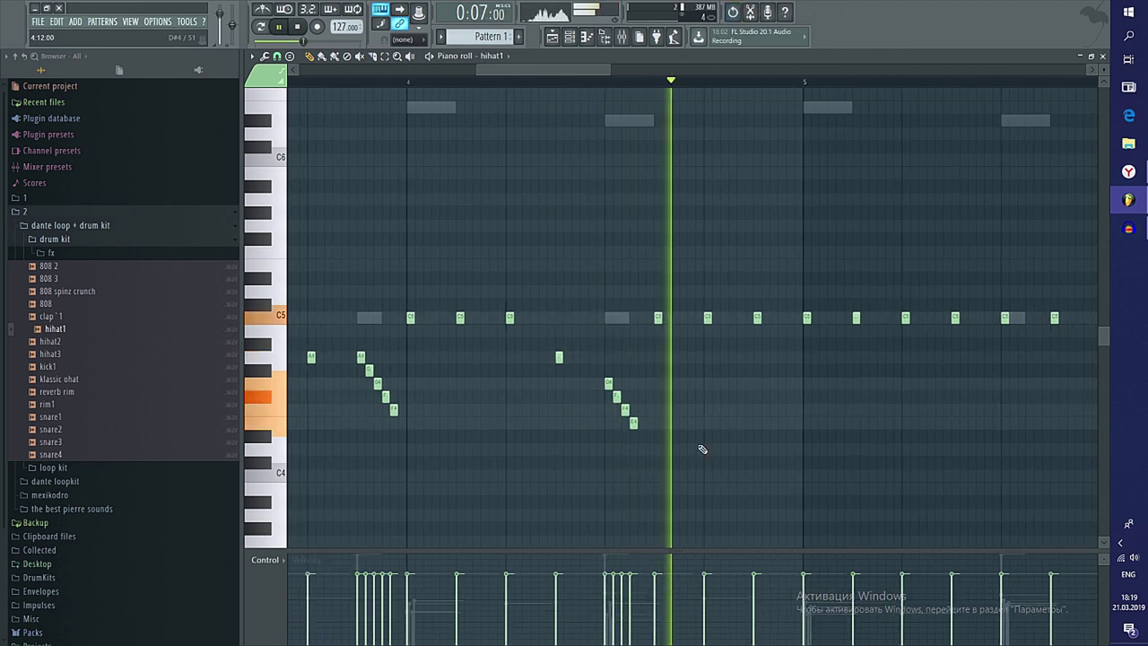
left_click(671, 371)
key("ctrl+z")
Replace the C5 hit on beat 4 of bar 4 with a roll of four G4 hihat1 notes
key("space")
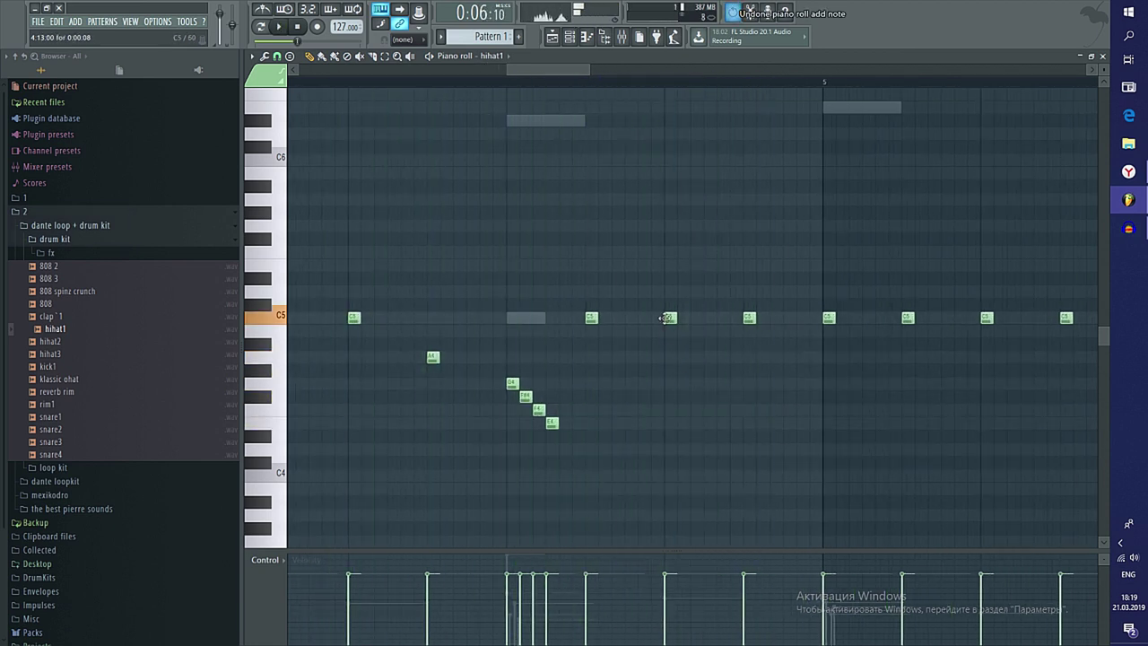
left_click(683, 358)
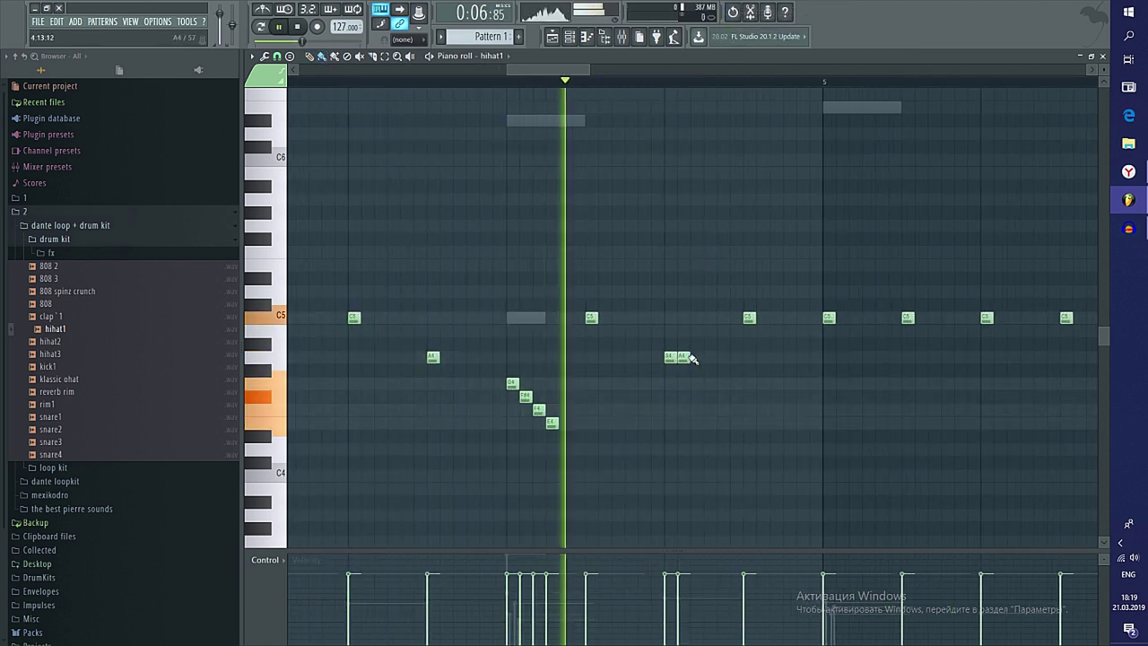
key("ctrl+z")
scroll(686, 386, "down", 5, "ctrl")
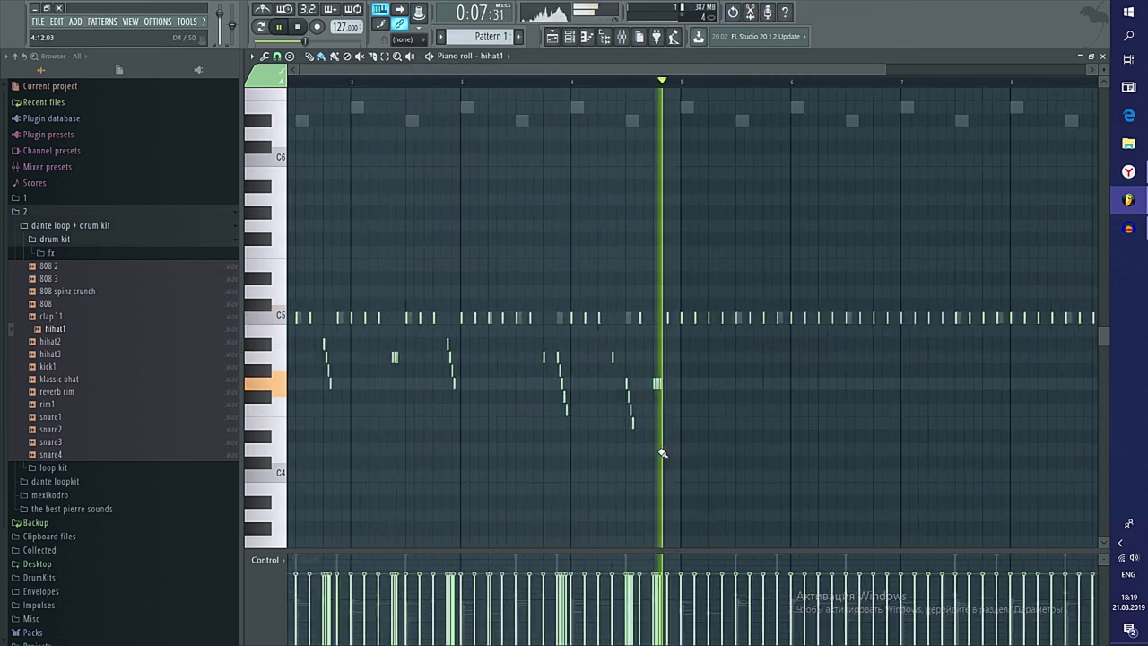
Replace the plain hihat1 notes in bars 5 to 8 with a copy of the bars 1 to 4 pattern
key("ctrl+l")
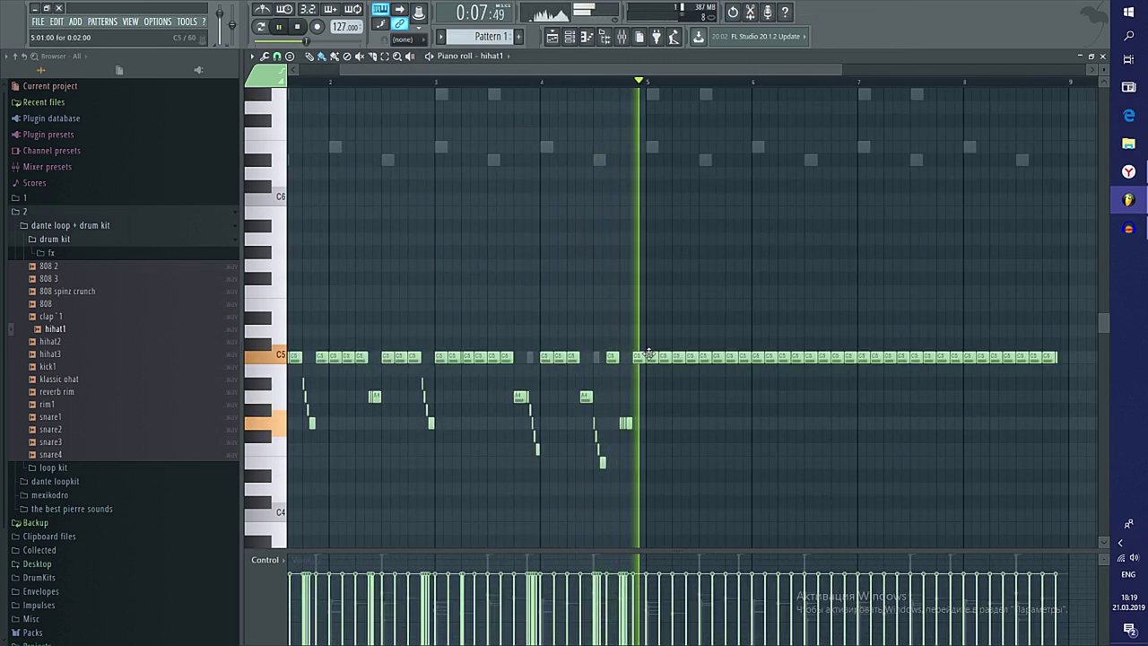
left_click_drag(648, 349, 1061, 390, "ctrl")
key("Delete")
key("ctrl+z")
scroll(725, 436, "up", 4, "ctrl")
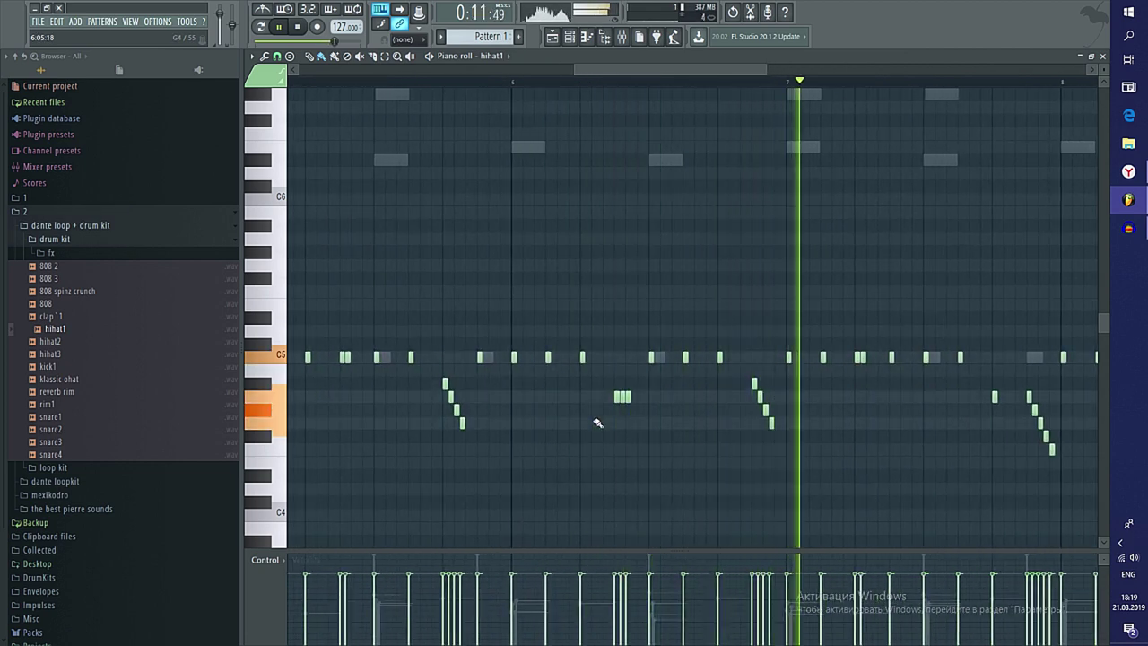
left_click(511, 84)
scroll(679, 395, "up", 2, "ctrl")
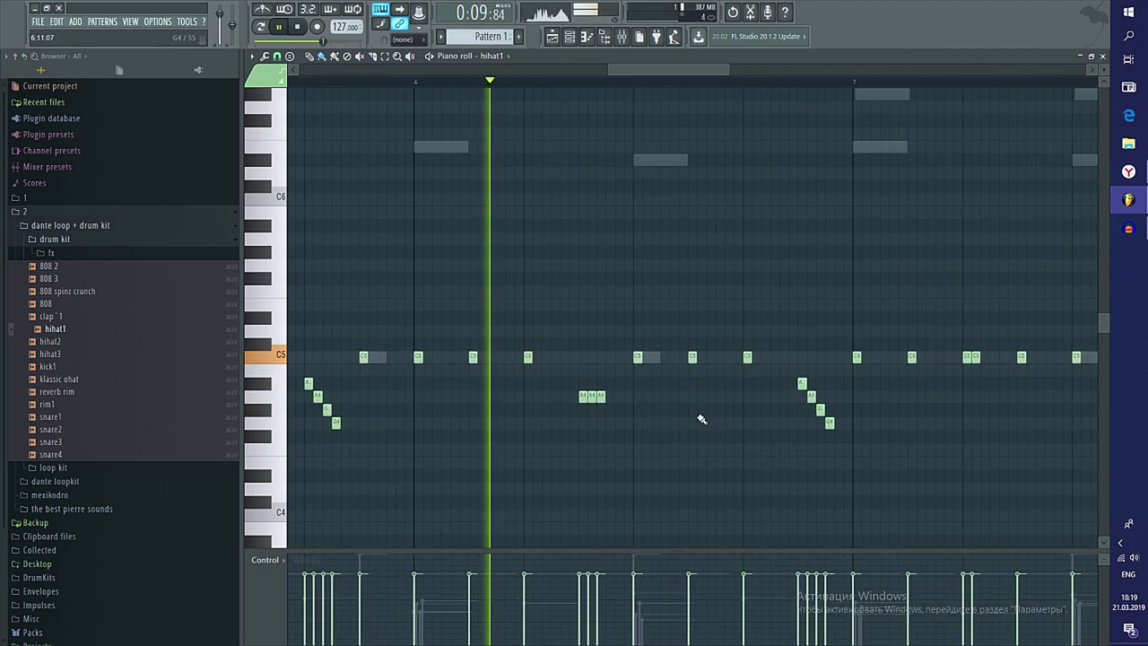
left_click_drag(693, 397, 721, 397)
right_click(693, 357)
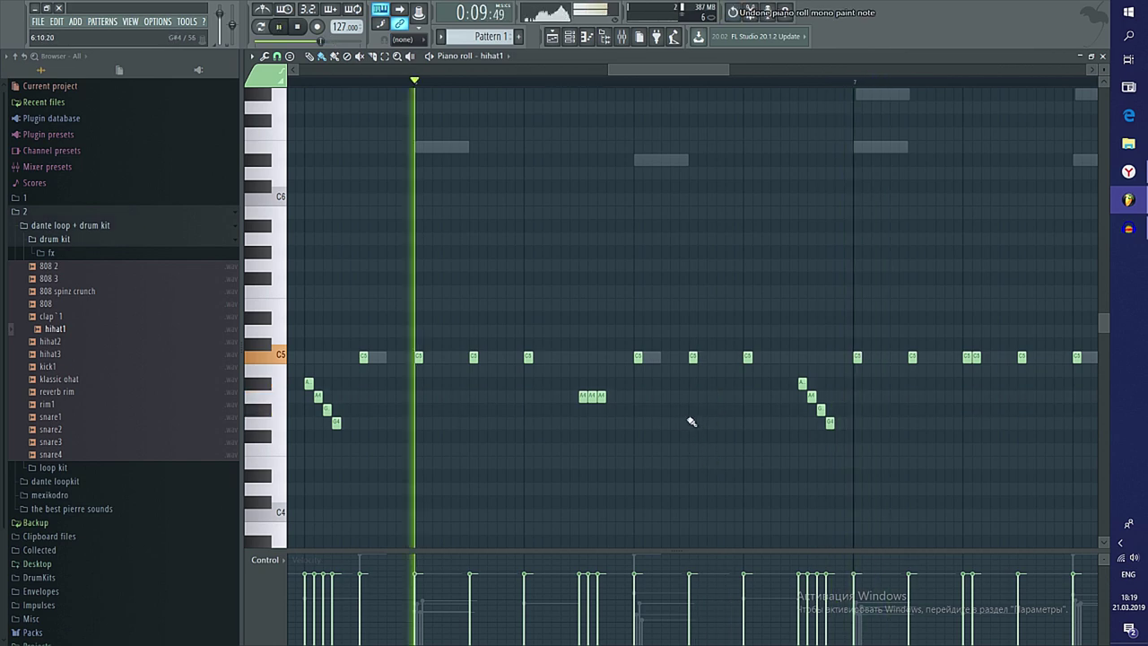
left_click_drag(697, 449, 720, 448)
scroll(718, 484, "down", 2, "ctrl")
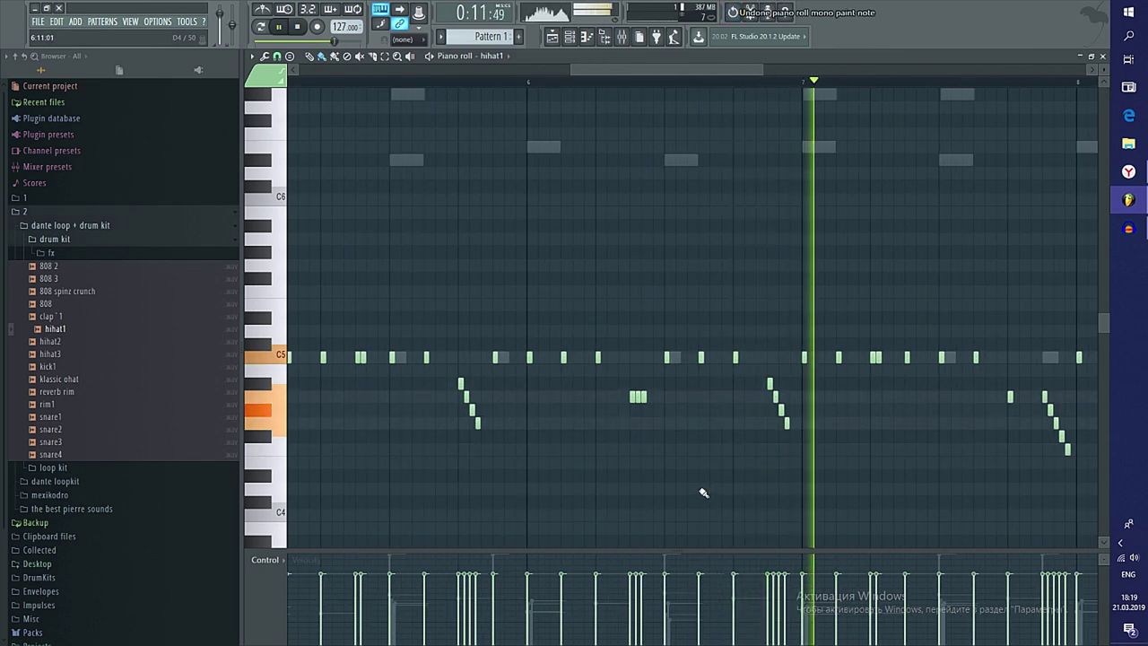
scroll(700, 491, "down", 3, "ctrl")
scroll(790, 481, "down", 1, "ctrl")
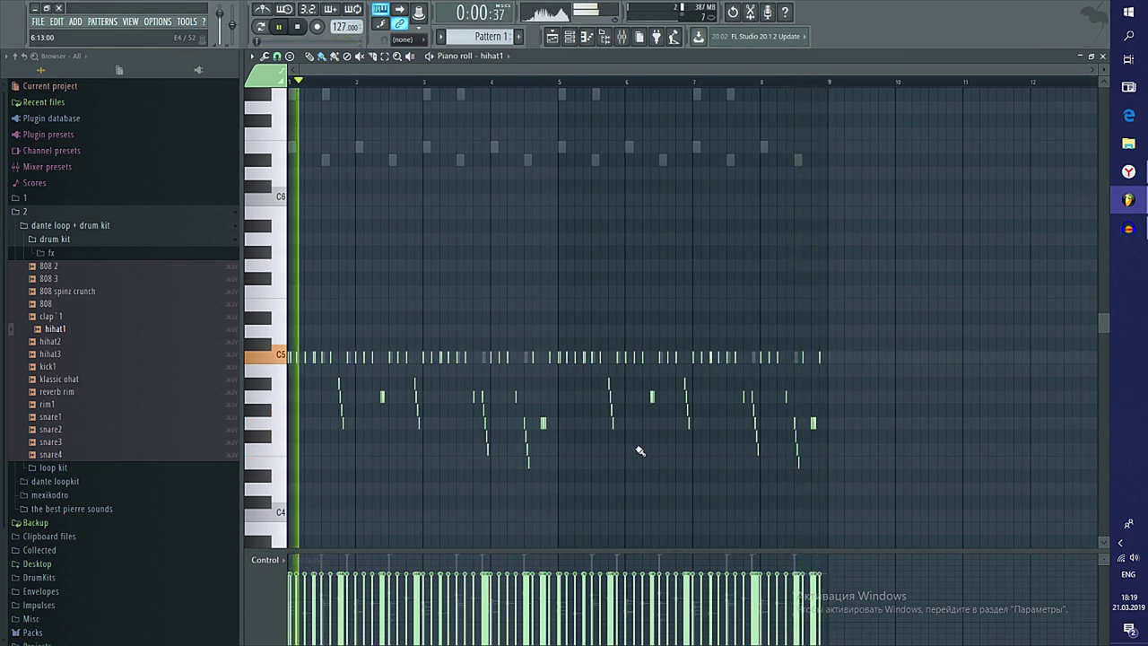
scroll(639, 450, "up", 2, "ctrl")
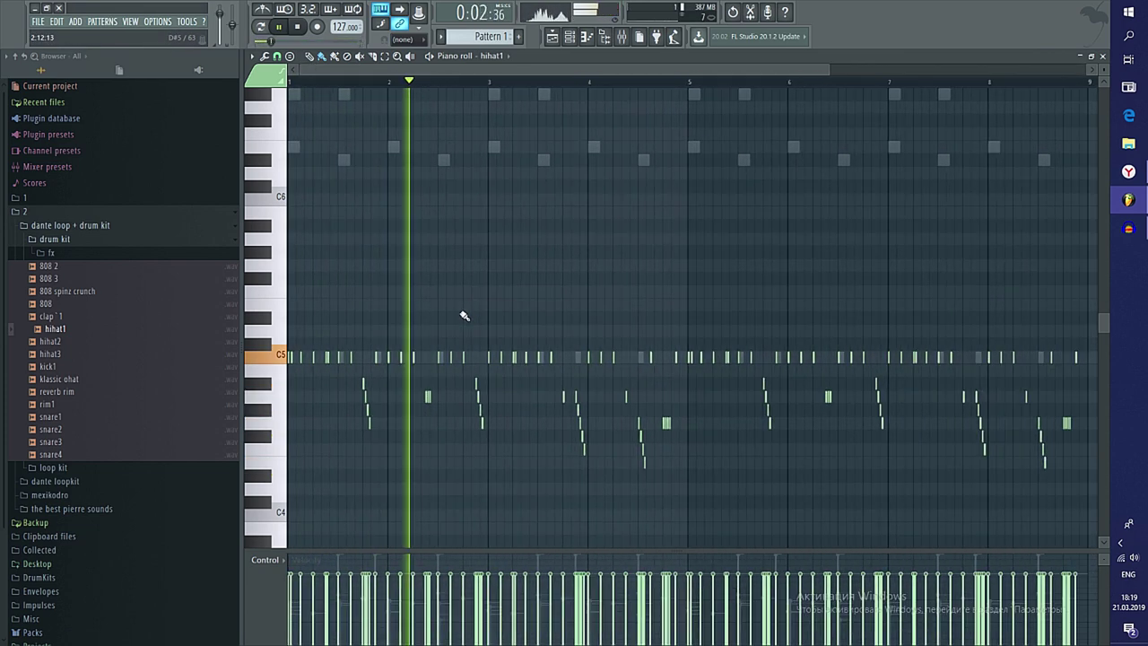
scroll(464, 314, "up", 3, "ctrl")
scroll(457, 309, "down", 2, "ctrl")
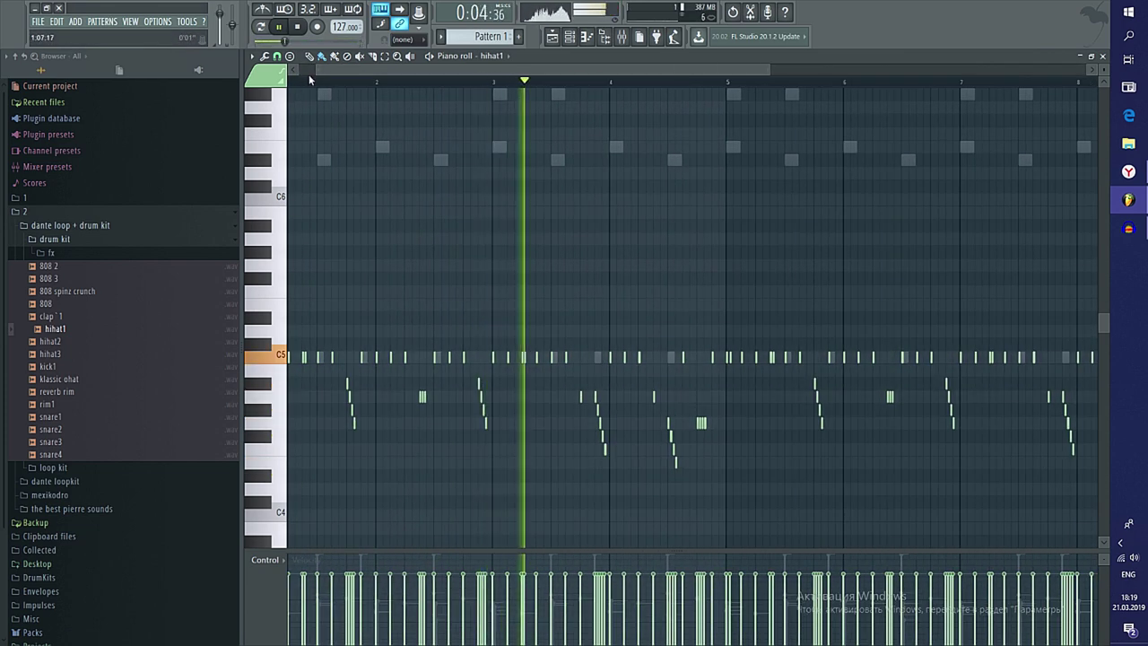
left_click_drag(309, 81, 276, 81)
Add the klassic ohat sample as a new channel in Pattern 1 and open its piano roll
key("Escape")
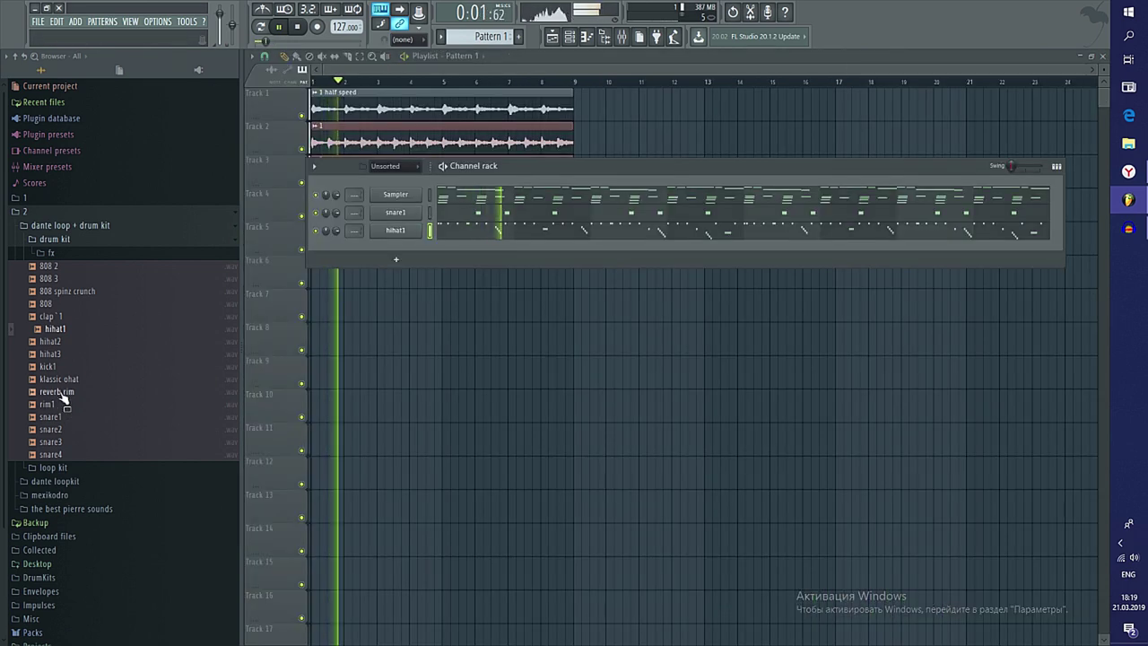
left_click_drag(408, 260, 486, 259)
left_click(477, 252)
key("space")
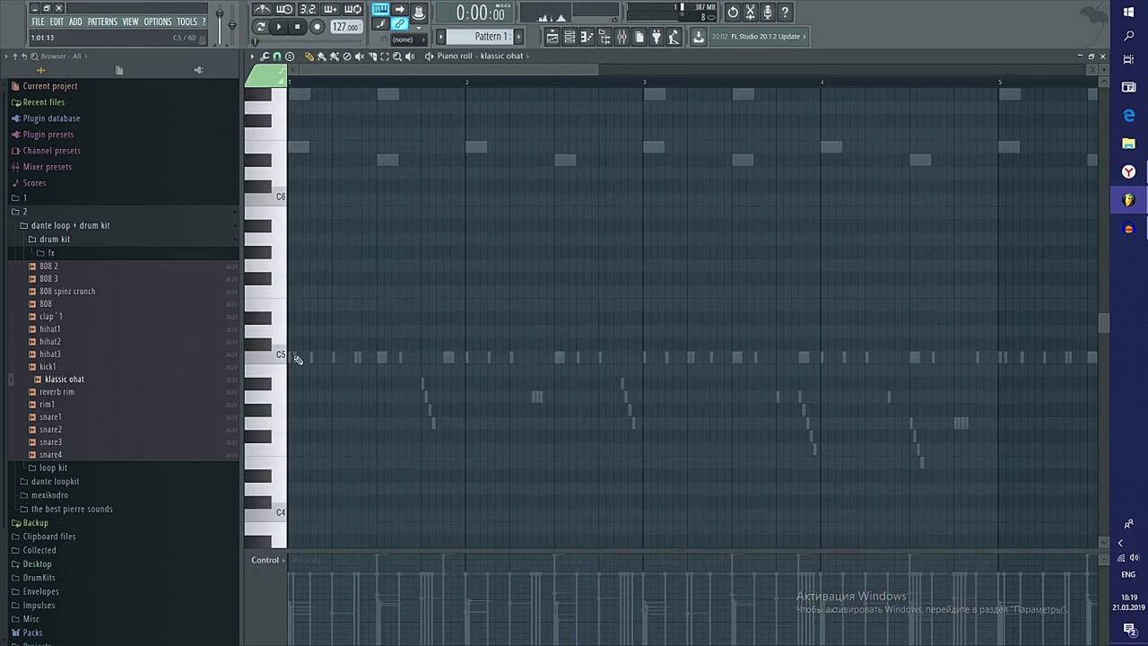
scroll(348, 383, "down", 2)
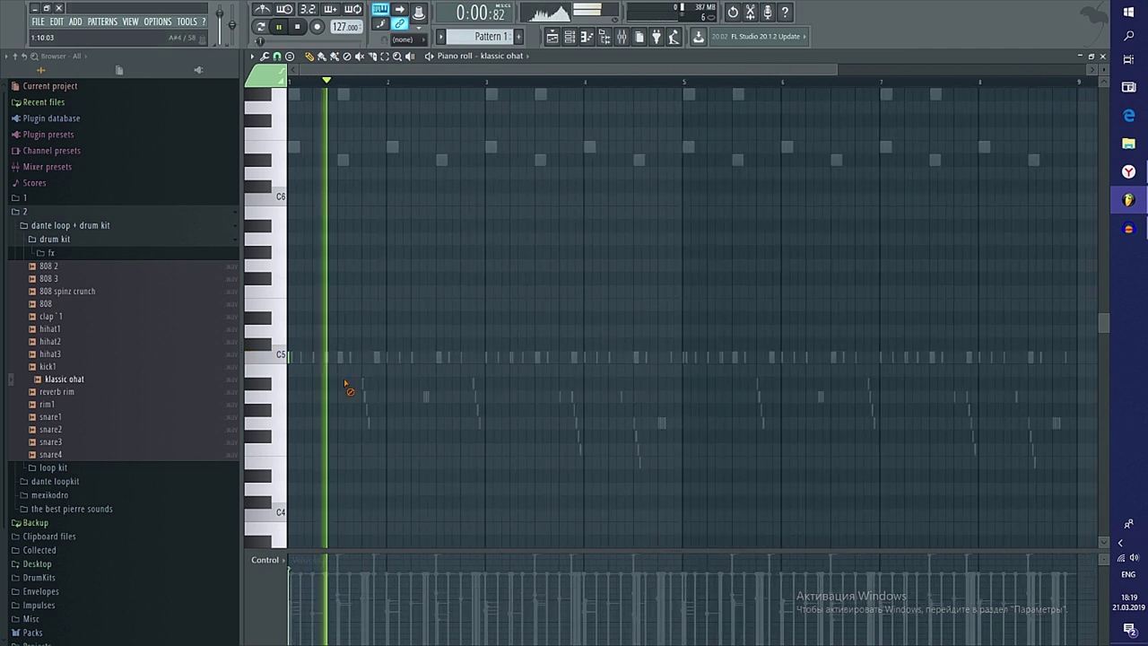
Change the piano roll snap and place C5 klassic ohat hits at the start of bars 1, 3, 5 and 7
left_click(278, 55)
left_click(281, 192)
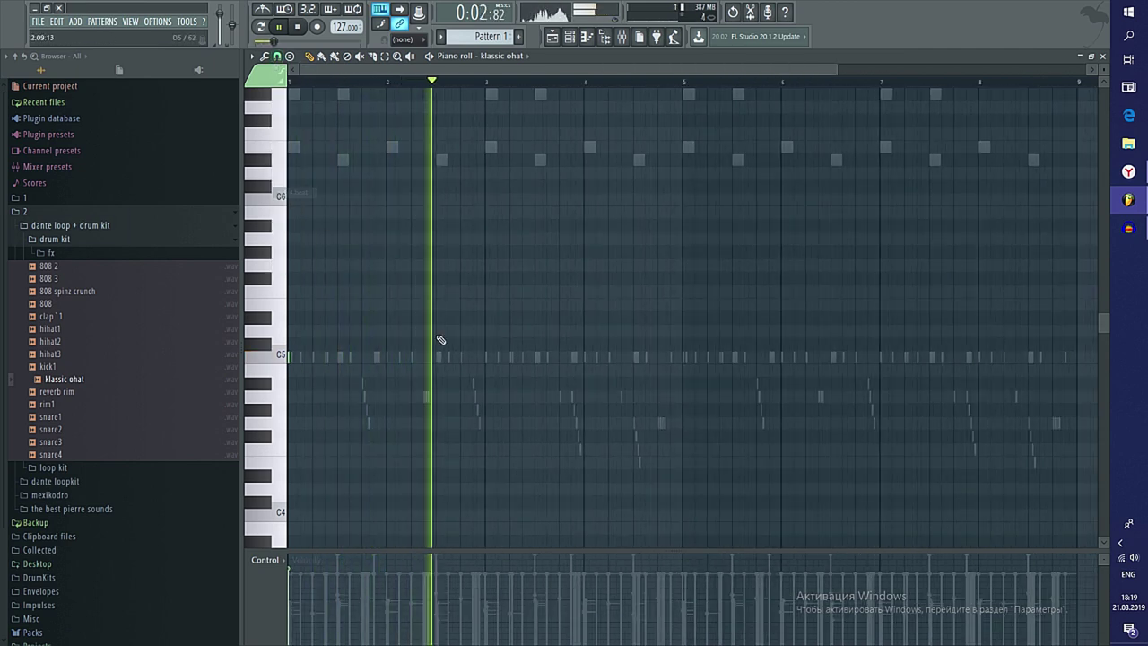
left_click(290, 357)
left_click(487, 358)
left_click_drag(490, 359, 685, 371)
key("ctrl+b")
key("shift+d")
key("Escape")
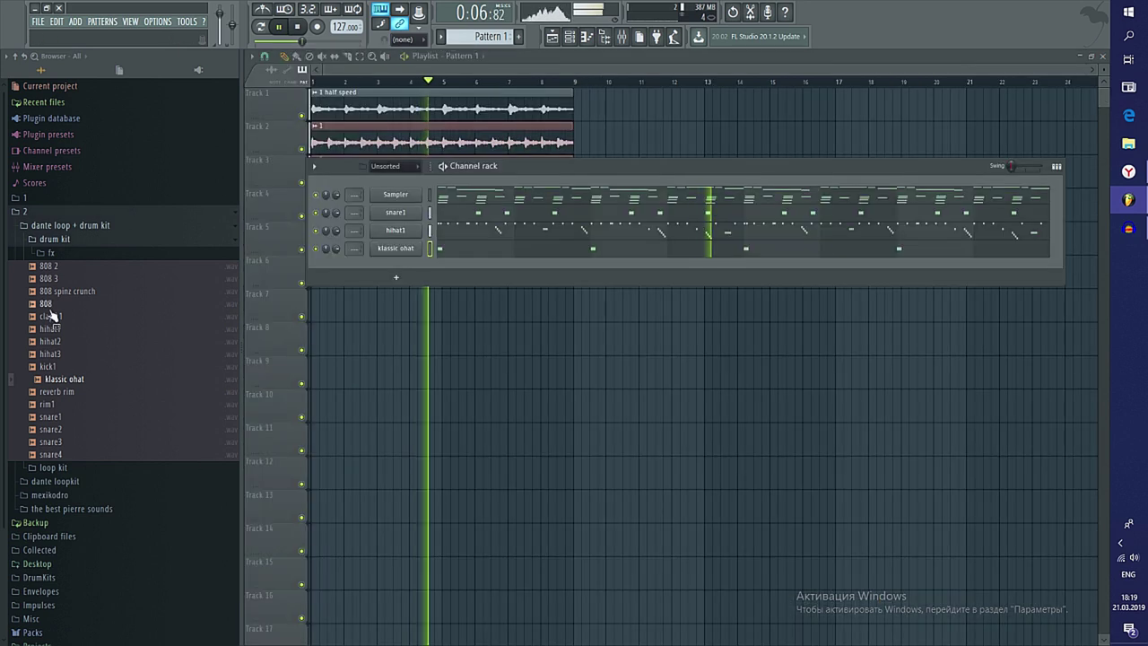
Add the 808 sample as a new channel in Pattern 1 and open its piano roll
left_click_drag(402, 286, 400, 269)
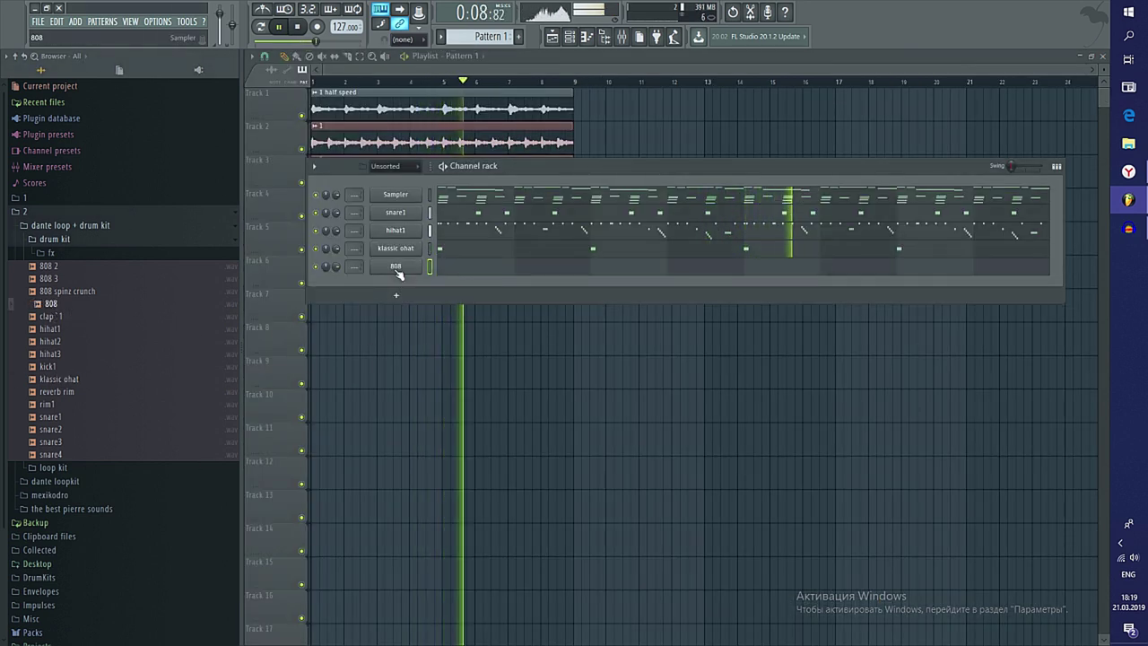
right_click(419, 262)
left_click(449, 264)
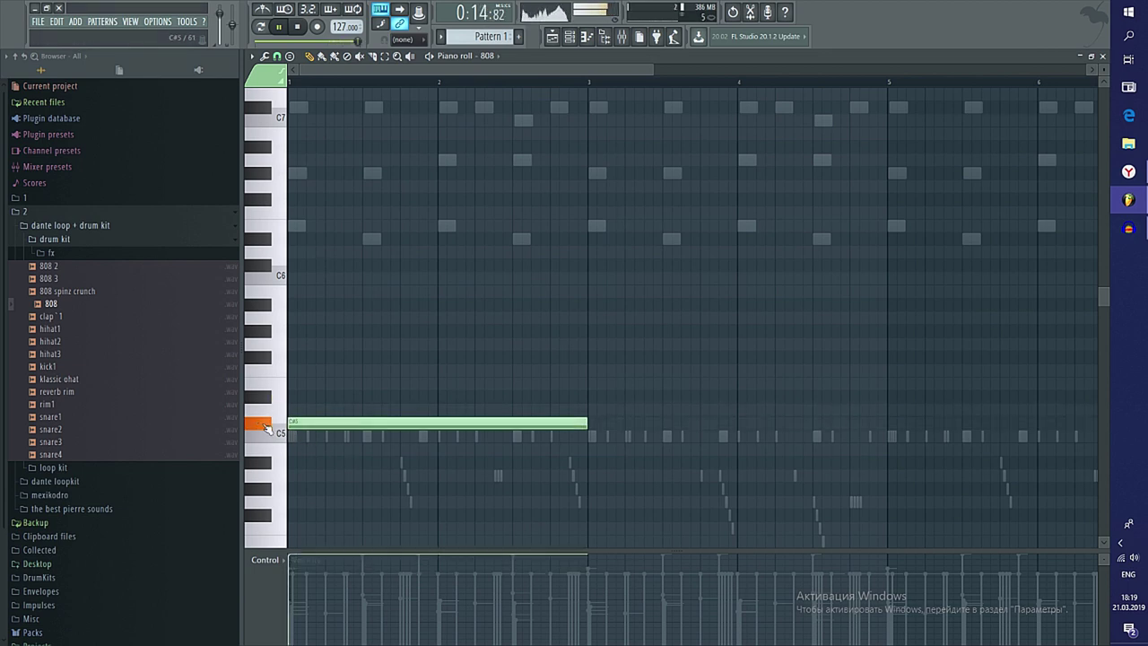
Place short C#5 808 notes on steps 1 and 7 of bar 1, discarding their extra length
key("shift+d")
left_click(349, 424)
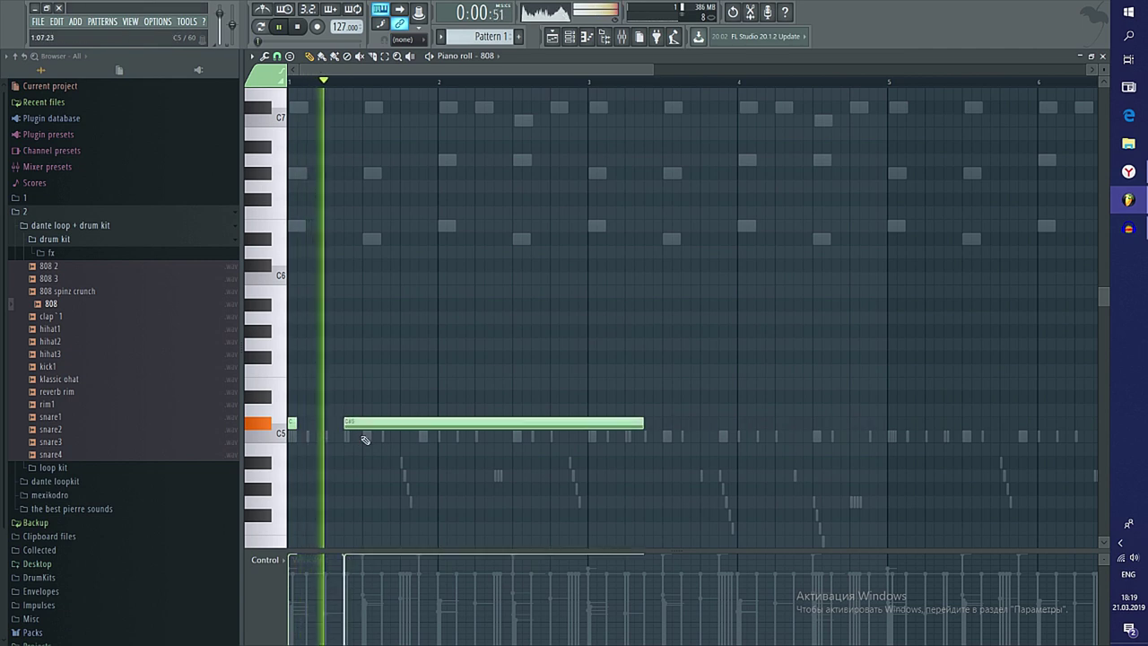
key("shift+d")
left_click(425, 426)
key("shift+d")
key("space")
right_click(423, 425)
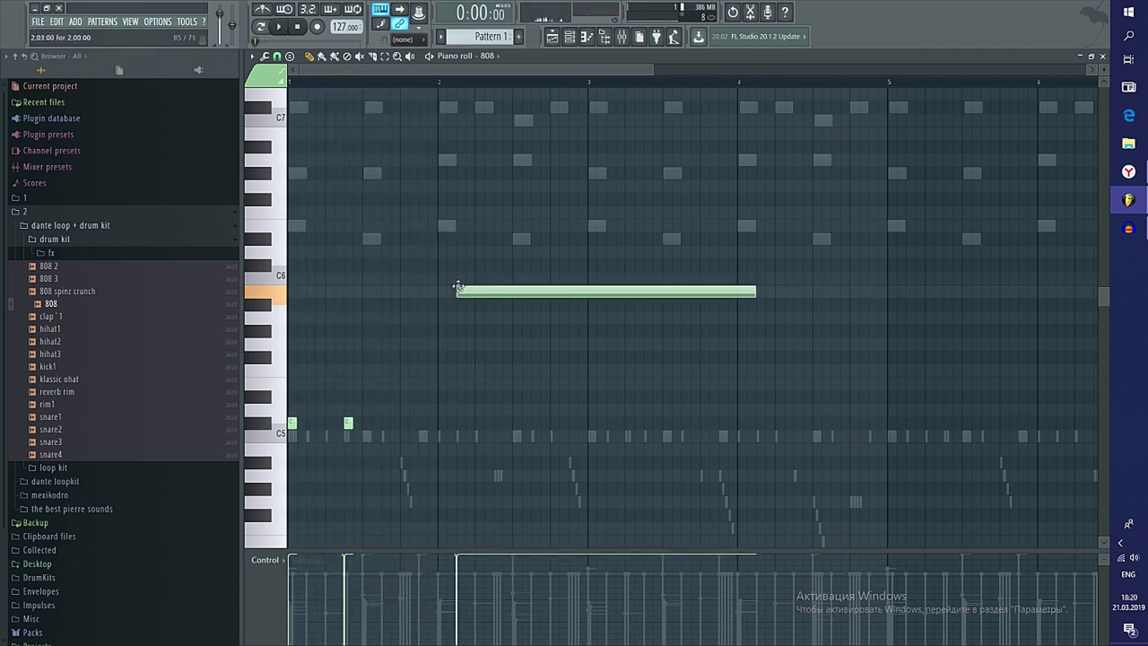
Add short 808 notes in bar 2: C#6 on step 3, C#5 on step 5, G#5 on step 11 and C#5 on step 15
left_click_drag(497, 295, 472, 268)
key("space")
left_click(477, 422)
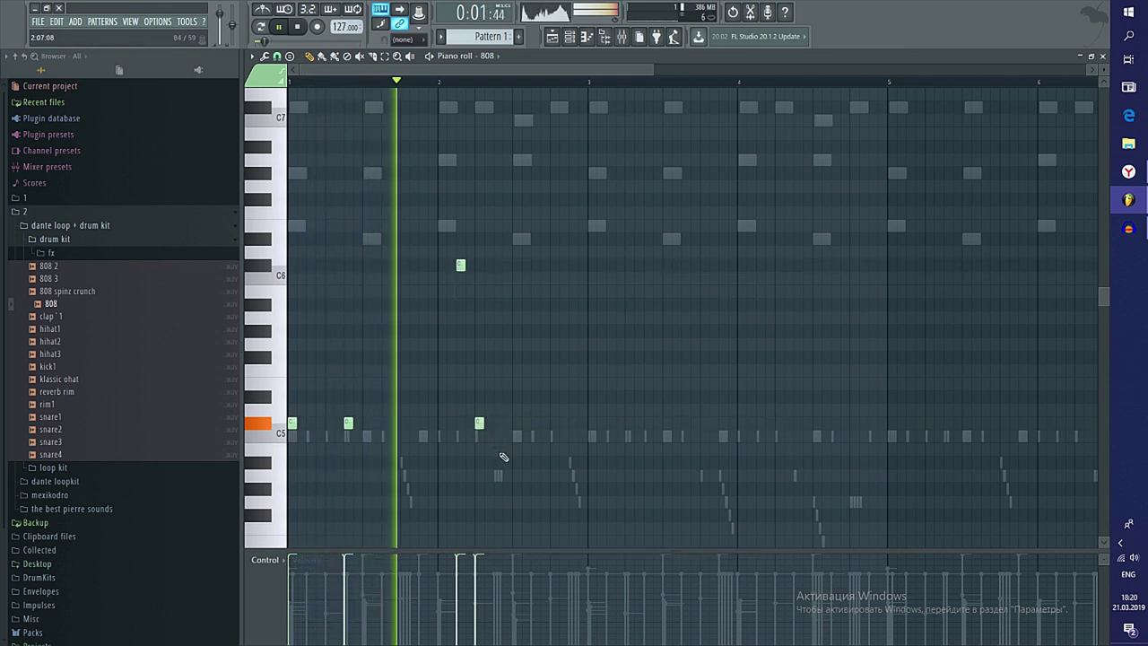
left_click(537, 333)
scroll(552, 375, "up", 2)
key("shift+d")
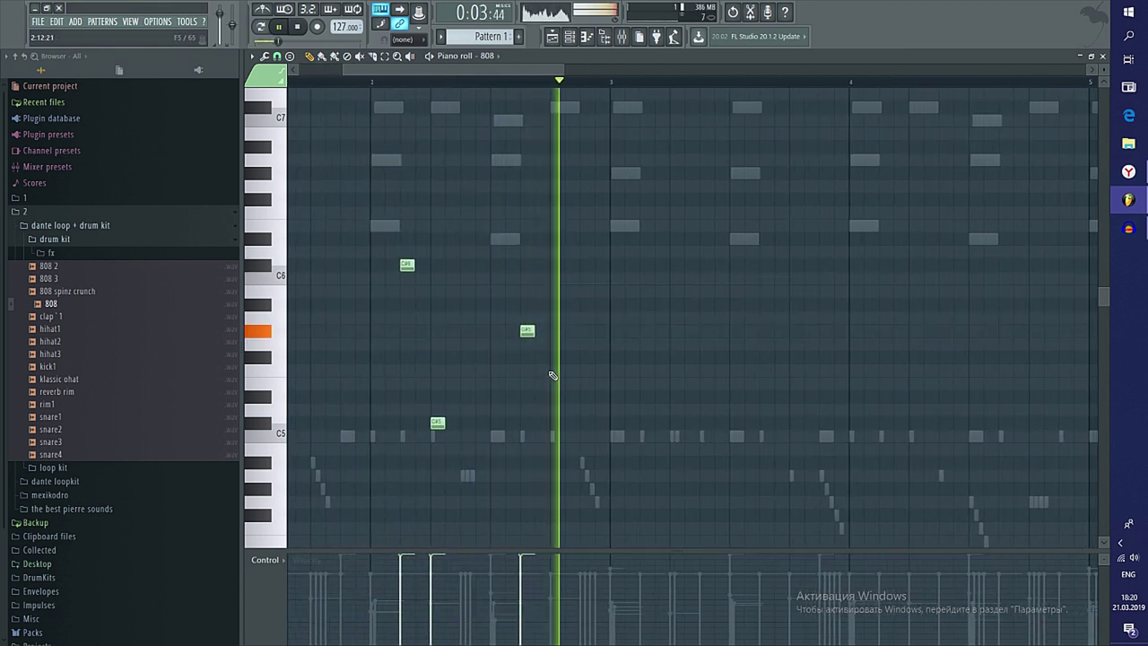
left_click(630, 429)
Duplicate the two-bar 808 phrase three times to fill bars 1 to 8, then deselect and discard the note lengths
scroll(637, 423, "down", 2)
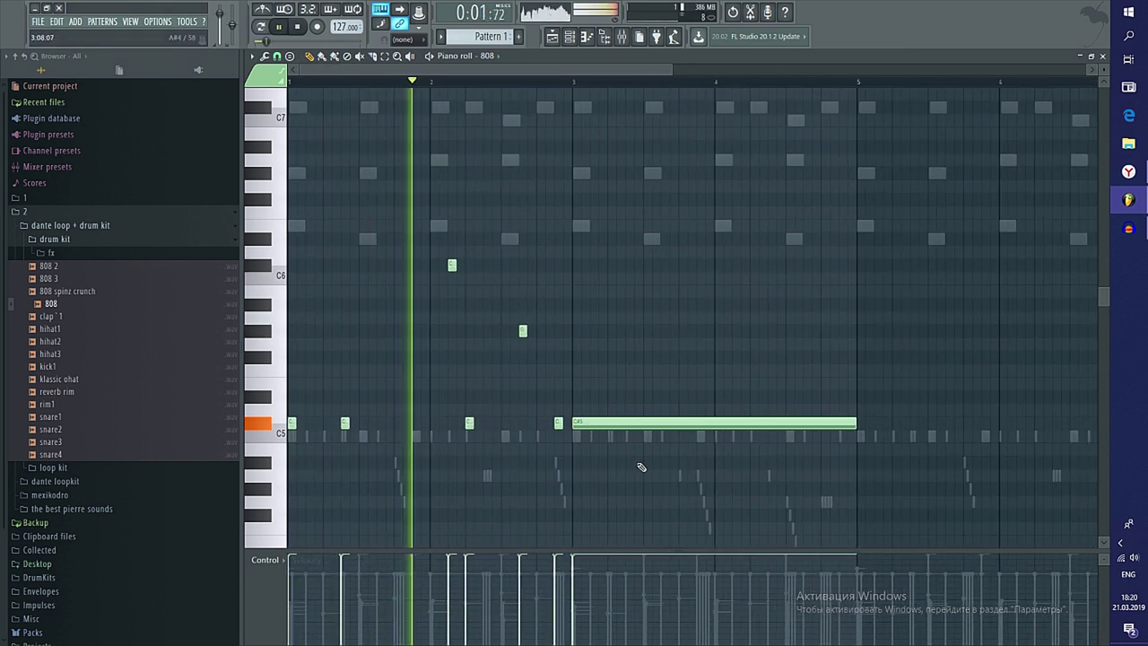
scroll(610, 431, "down", 2)
key("ctrl+b")
key("ctrl+b")
key("ctrl+b")
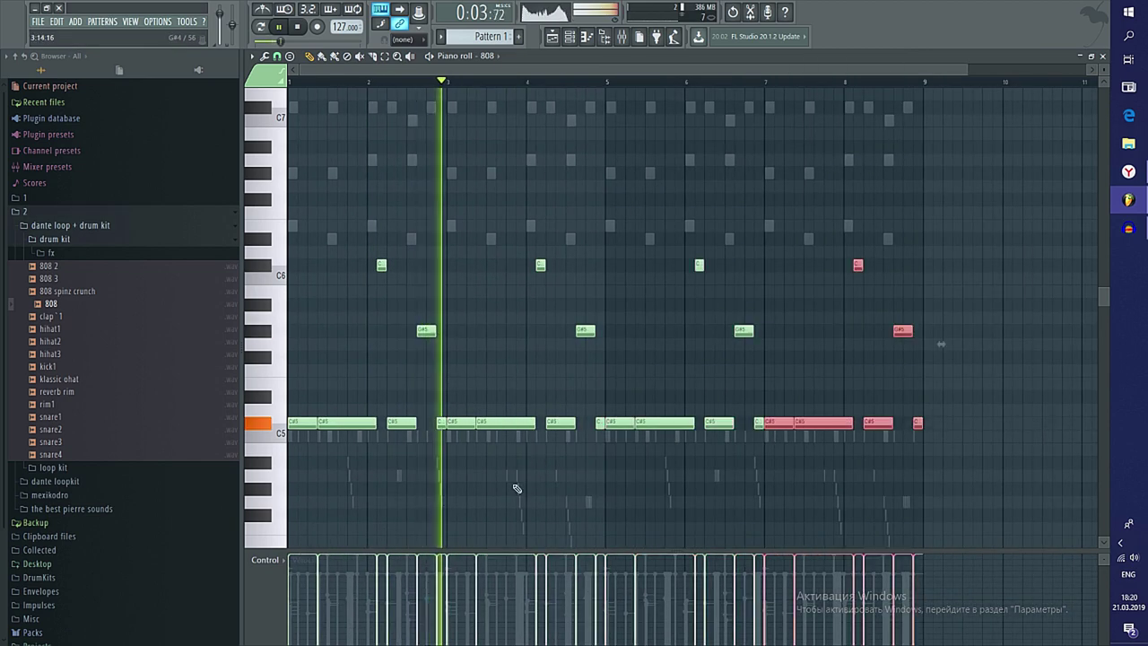
key("ctrl+d")
key("shift+d")
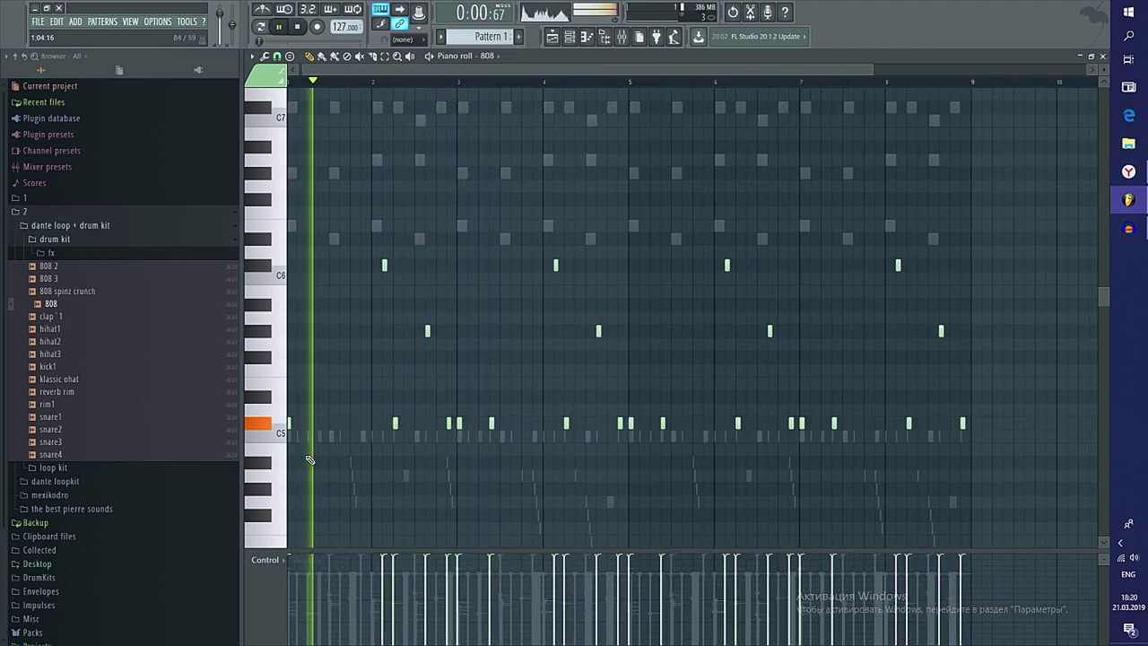
Try a second C#5 808 hit on step 7 of bar 1 during playback
scroll(346, 440, "up", 3)
scroll(462, 452, "down", 2)
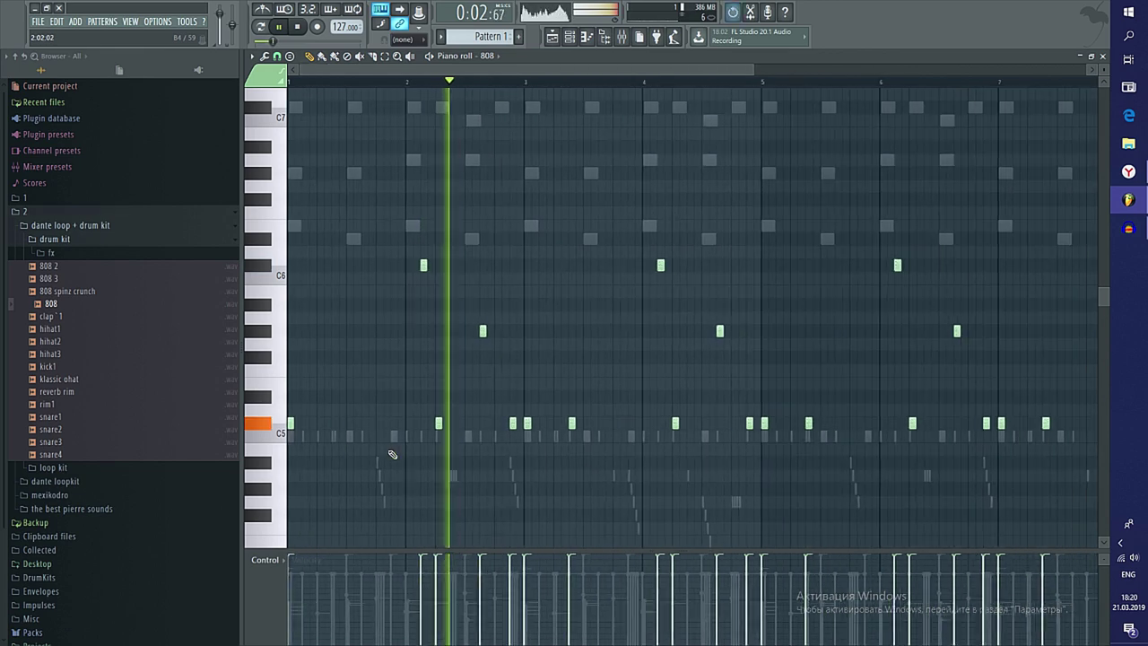
scroll(410, 444, "up", 2)
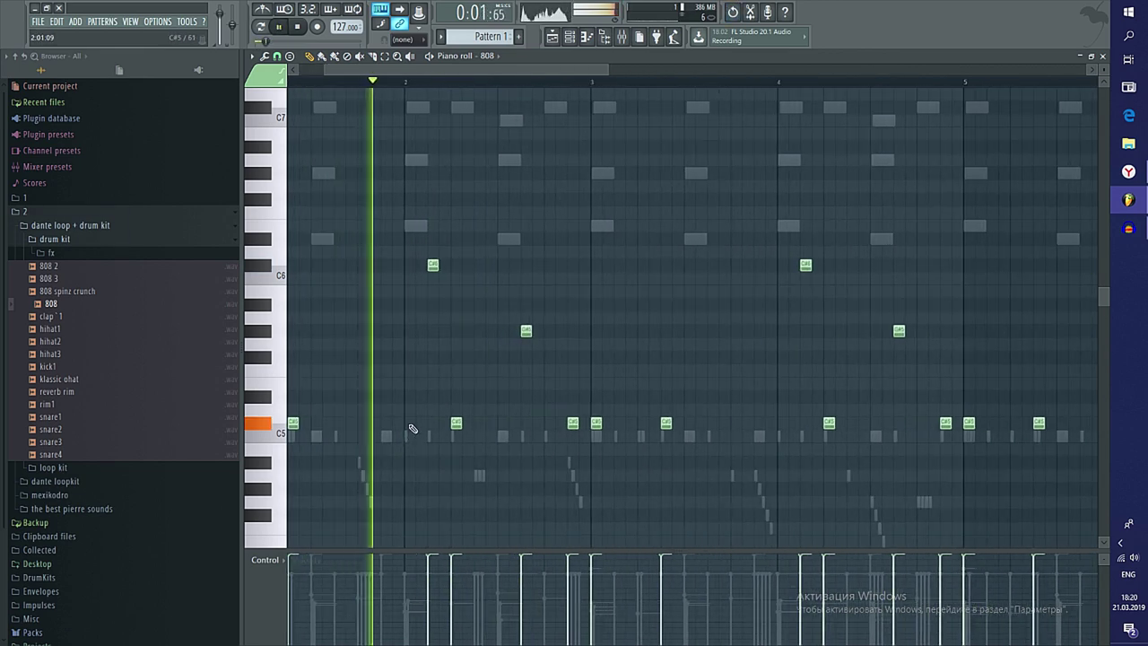
scroll(547, 452, "down", 2)
scroll(326, 423, "up", 1)
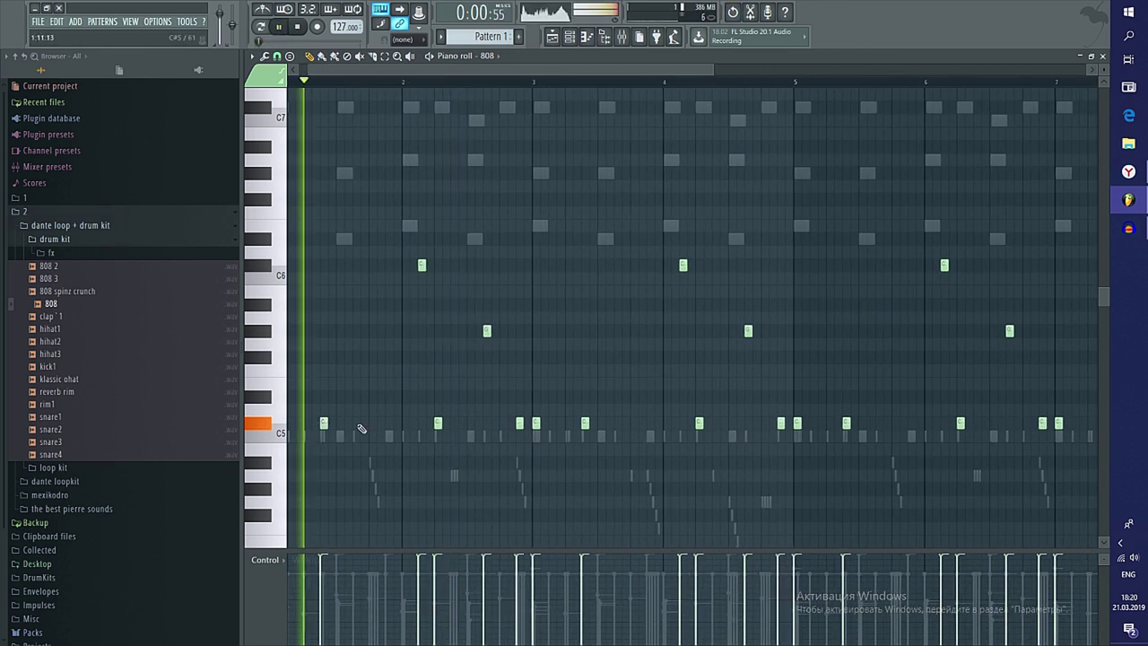
scroll(483, 444, "down", 2)
Replace the step 7 808 hit in bar 3 with C#5 hits on steps 11 and 15, and restart playback
scroll(496, 436, "up", 3)
left_click(504, 425)
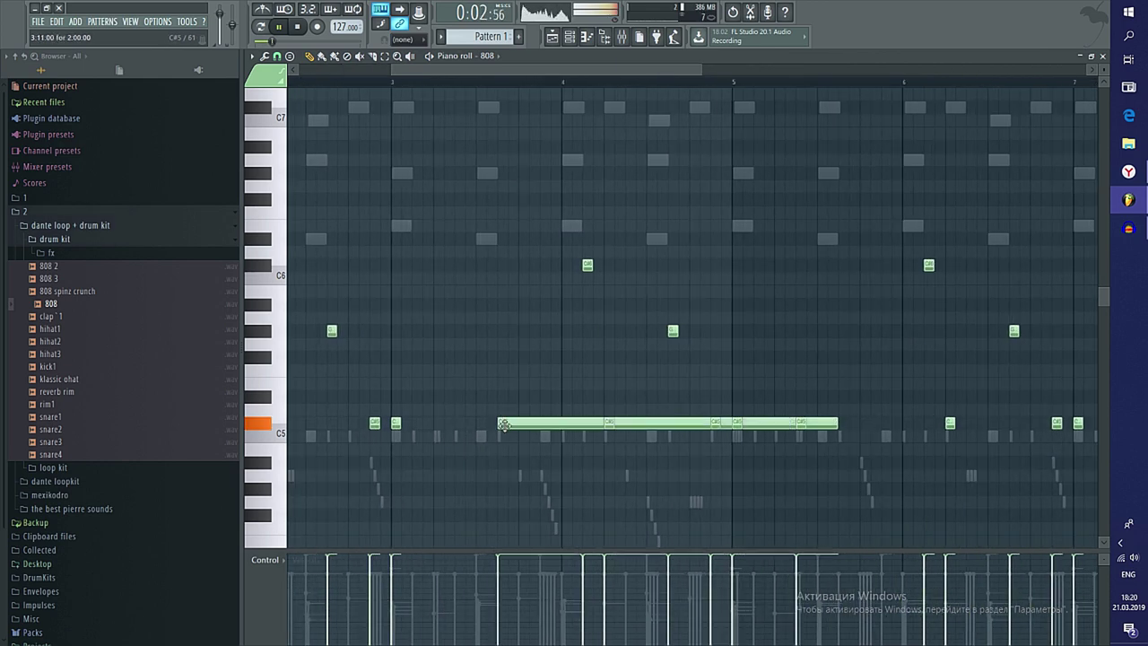
scroll(552, 435, "down", 2)
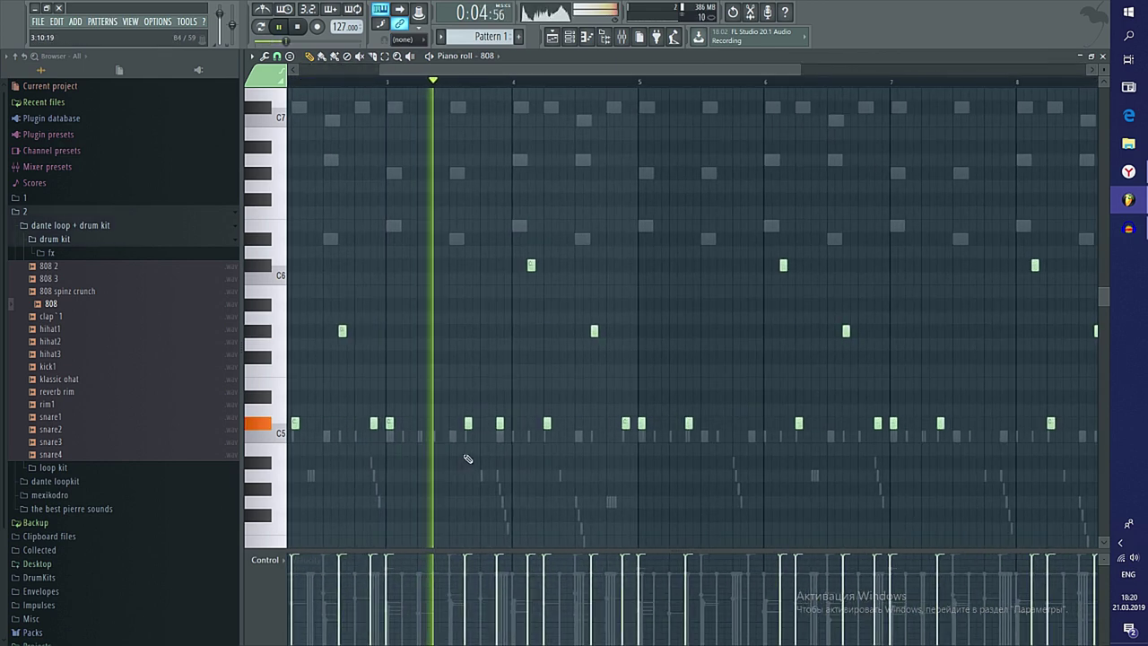
key("space")
key("space")
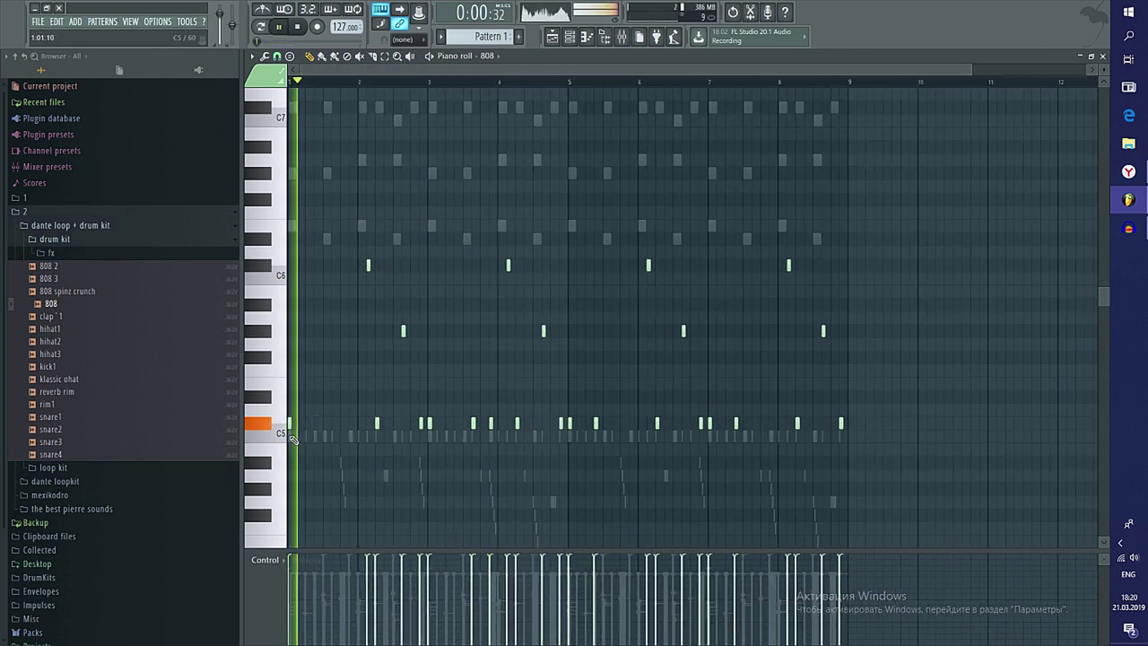
Try an extra C#5 808 hit on step 15 of bar 1 during playback
scroll(377, 434, "up", 2)
scroll(405, 442, "up", 3)
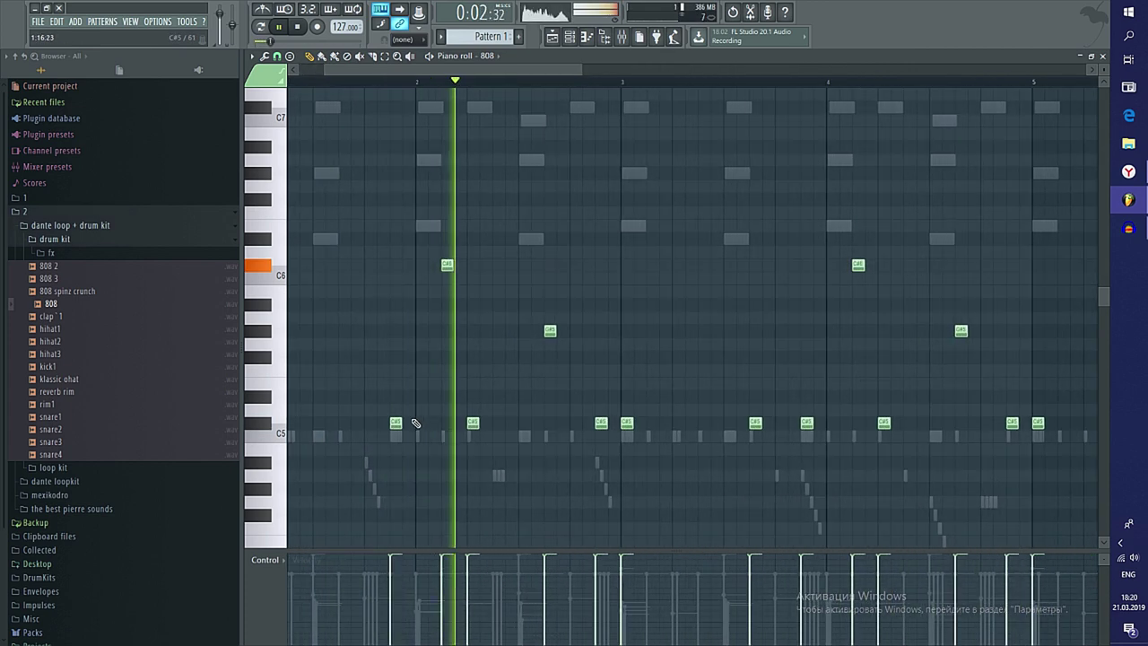
scroll(388, 451, "down", 5)
scroll(436, 458, "up", 3)
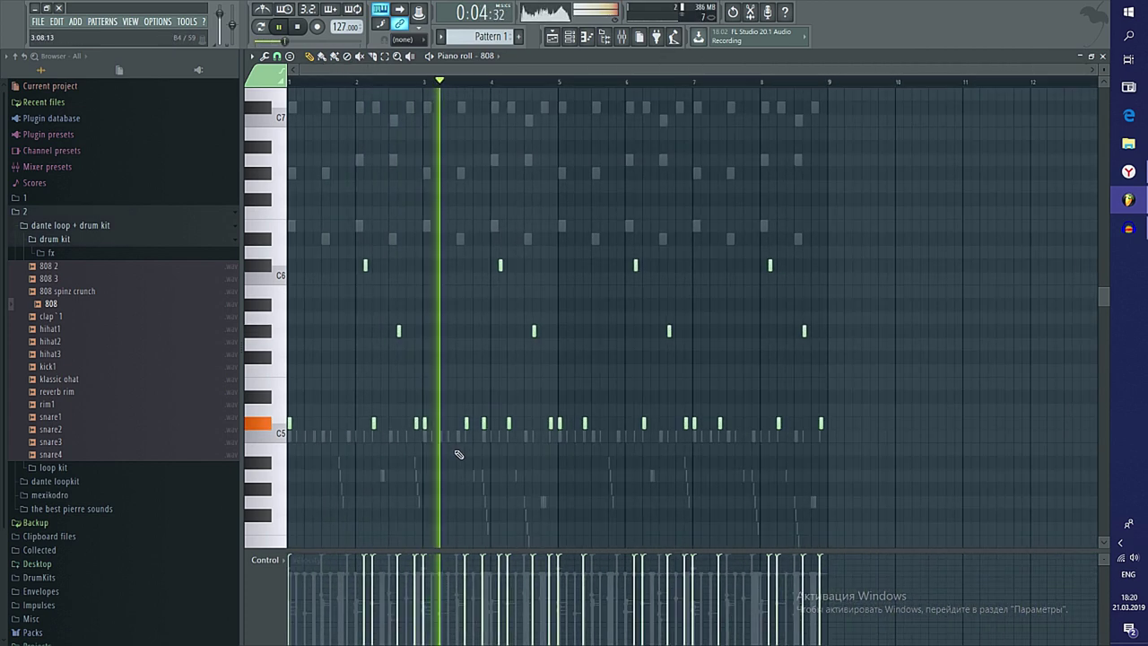
scroll(629, 401, "down", 2)
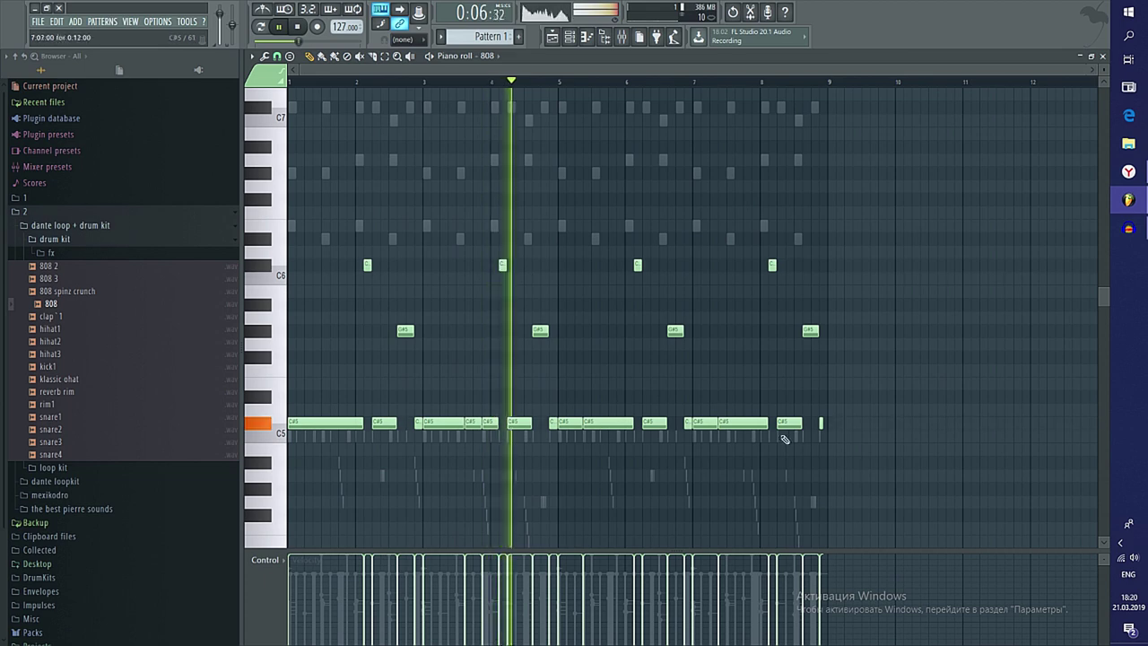
Replace the 808 notes in bars 5 to 8 with a copy of the bars 1 to 4 pattern
left_click_drag(867, 466, 568, 222)
key("Delete")
key("ctrl+b")
key("ctrl+alt+z")
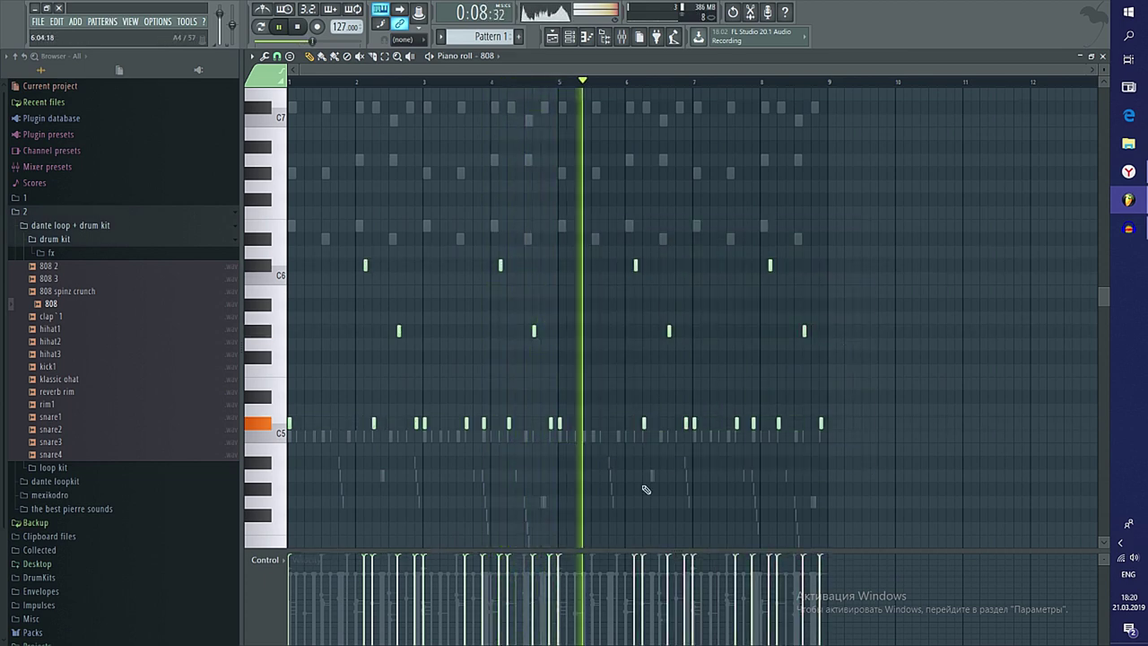
Raise the 808 note at the start of bar 7 by one octave to C#6
scroll(596, 482, "up", 3)
scroll(595, 483, "down", 3)
scroll(685, 481, "up", 4)
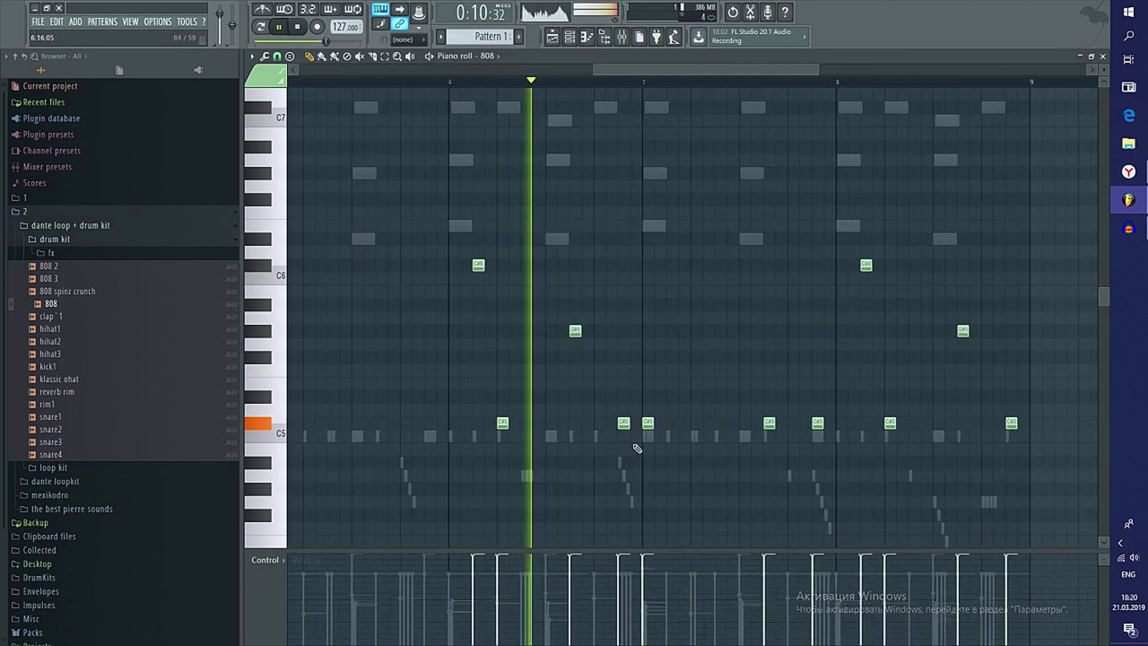
left_click_drag(636, 406, 667, 458, "ctrl")
key("ctrl+Up")
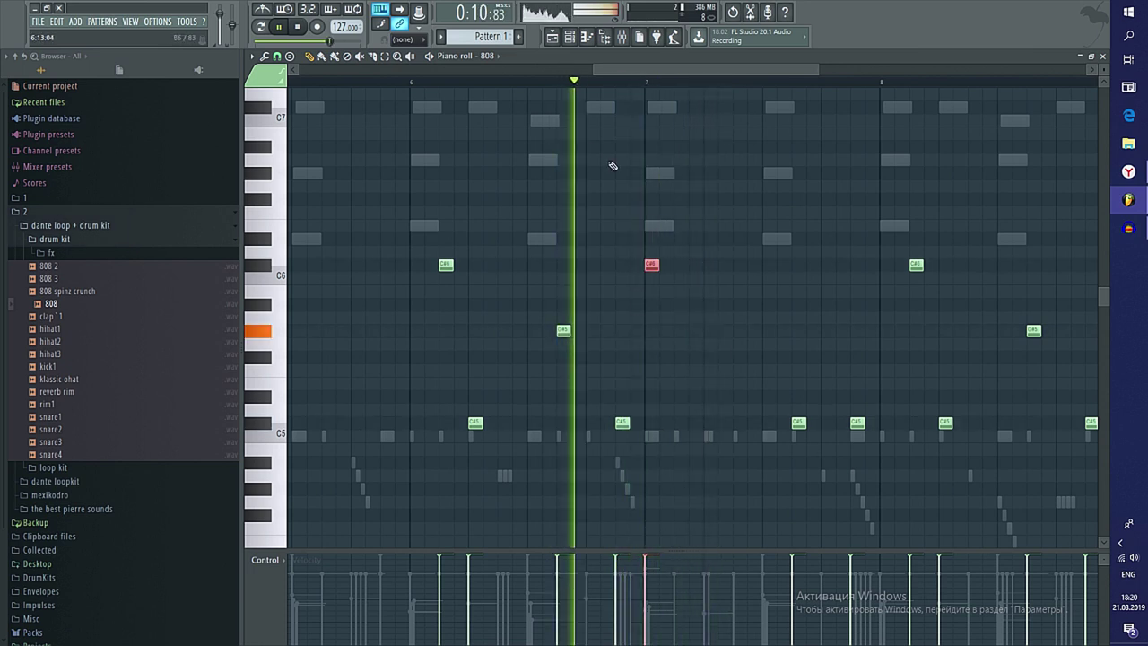
In bar 7, add a C#5 808 hit on step 7, delete the step 11 hit and move the step 15 hit to step 13
left_click(739, 422)
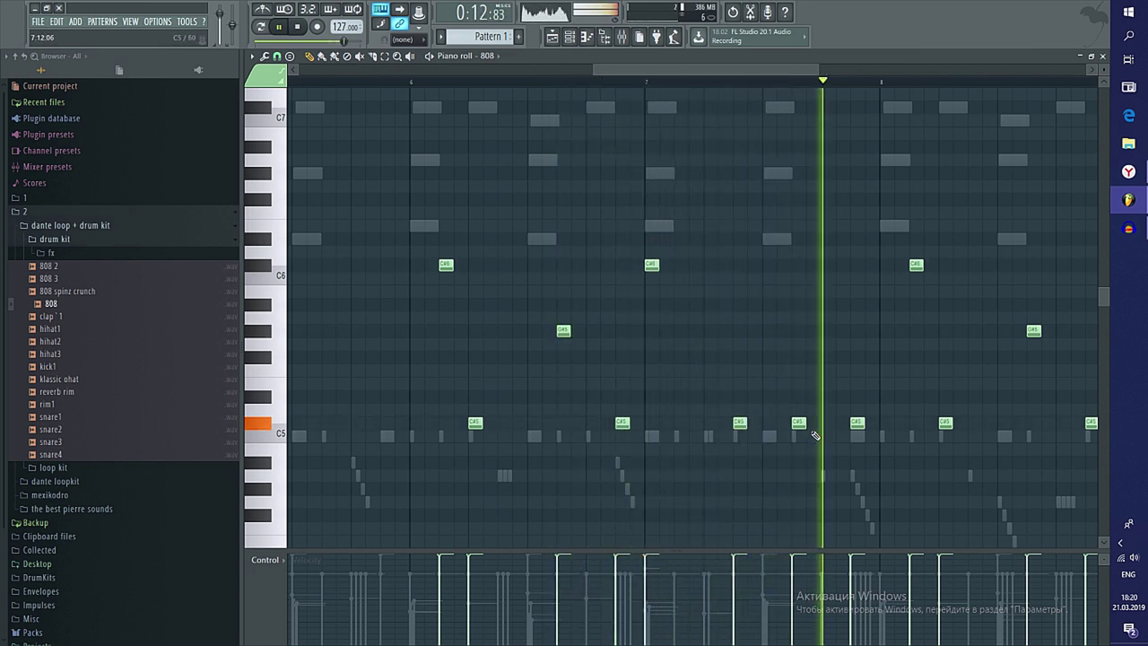
right_click(800, 423)
left_click_drag(856, 423, 820, 424)
scroll(802, 446, "down", 3)
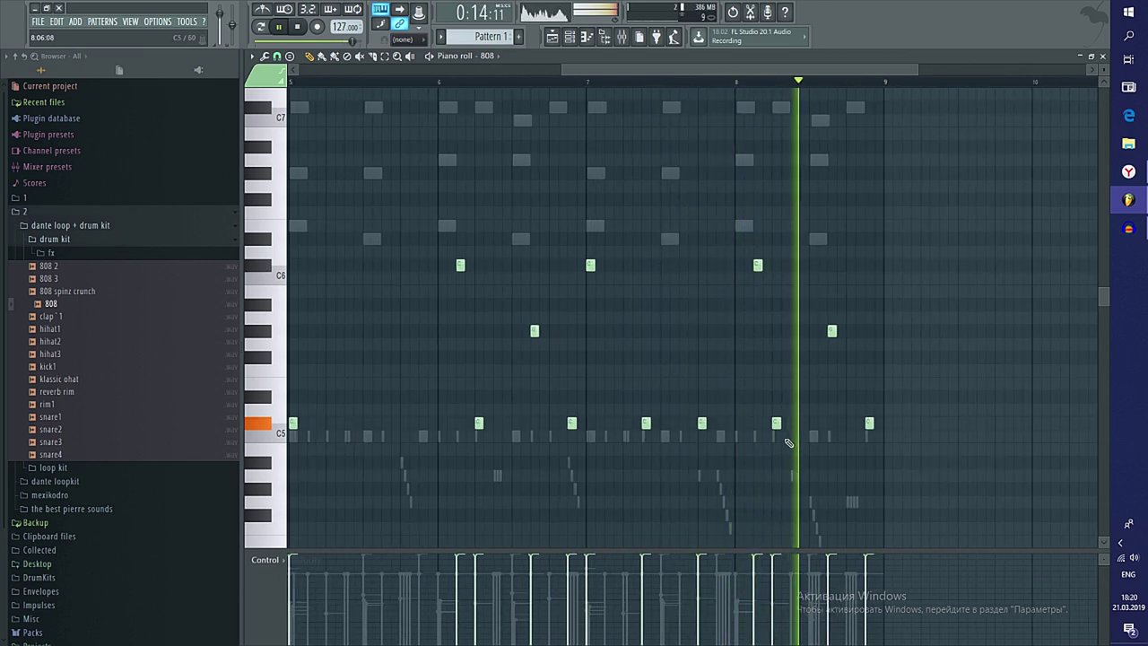
Replace the two later C#5 808 hits in bar 3 with a single hit on step 13, then close the piano roll
scroll(789, 444, "down", 3)
scroll(389, 444, "up", 2)
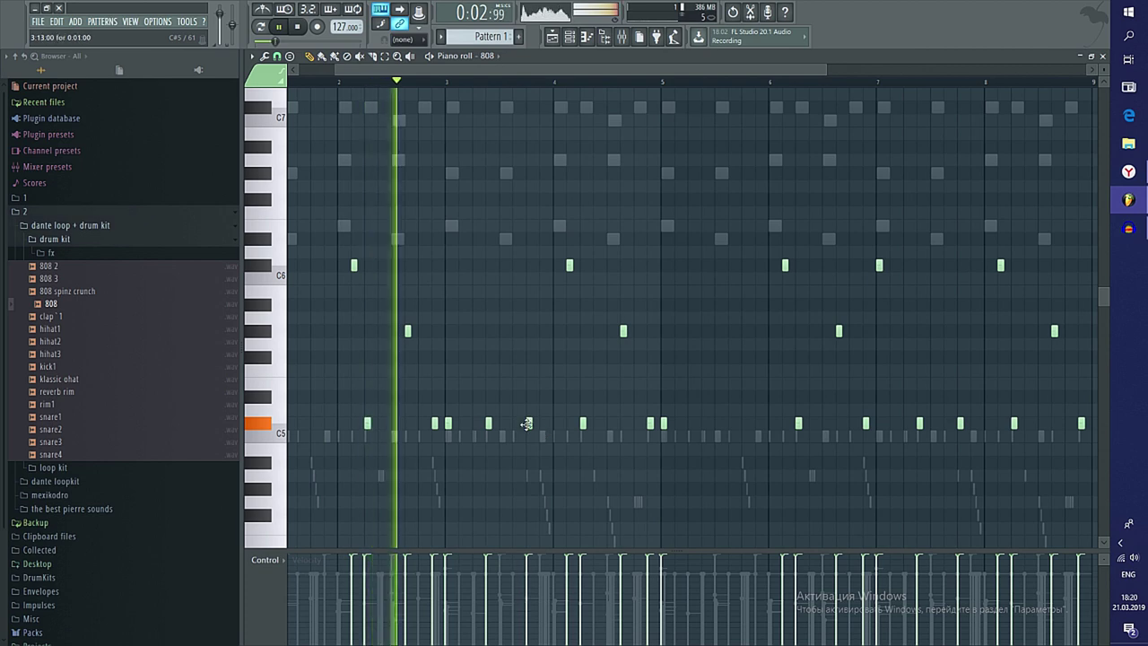
scroll(539, 435, "up", 2)
scroll(508, 435, "up", 2)
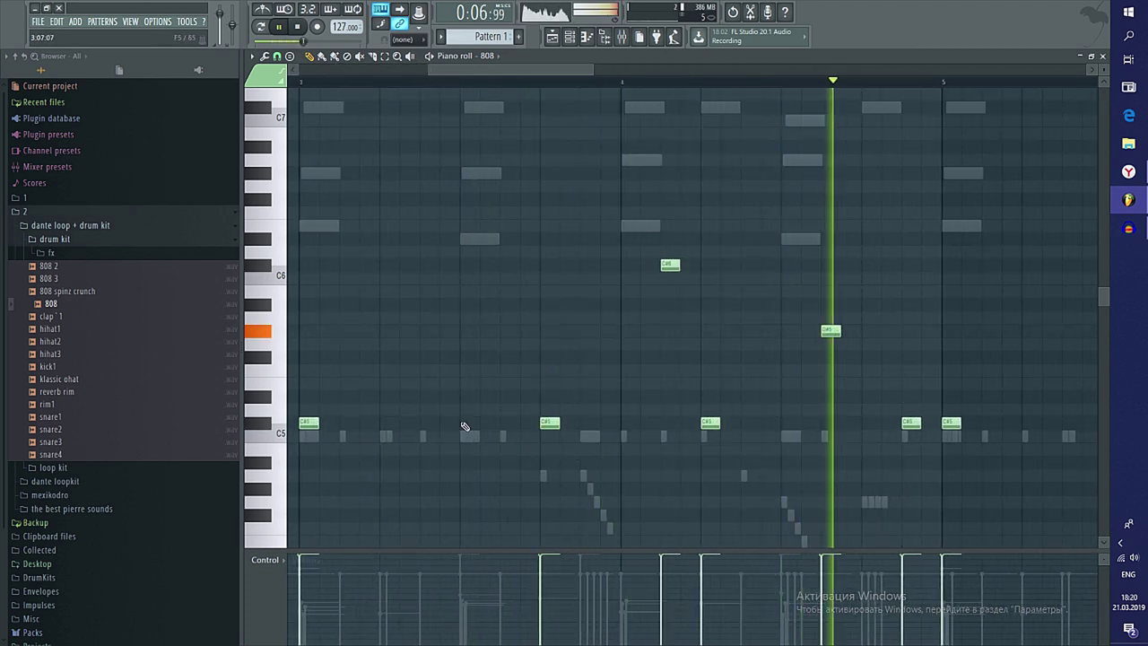
scroll(533, 460, "down", 5)
key("Escape")
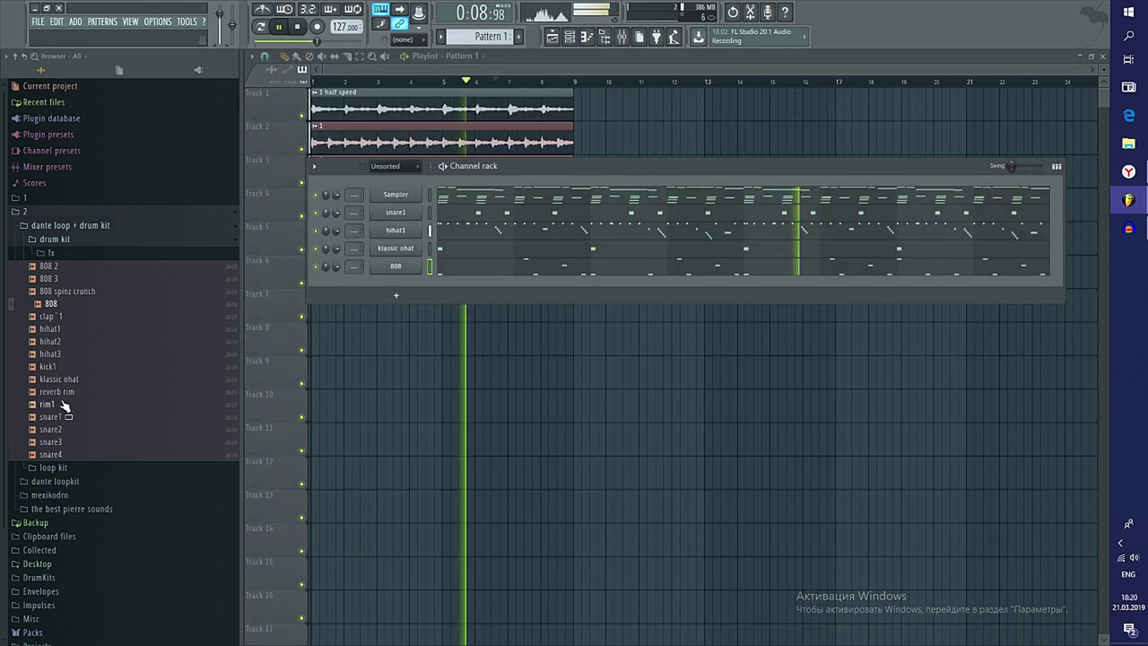
Add the kick1 sample as a new channel in Pattern 1 and open its piano roll
left_click_drag(416, 285, 395, 287)
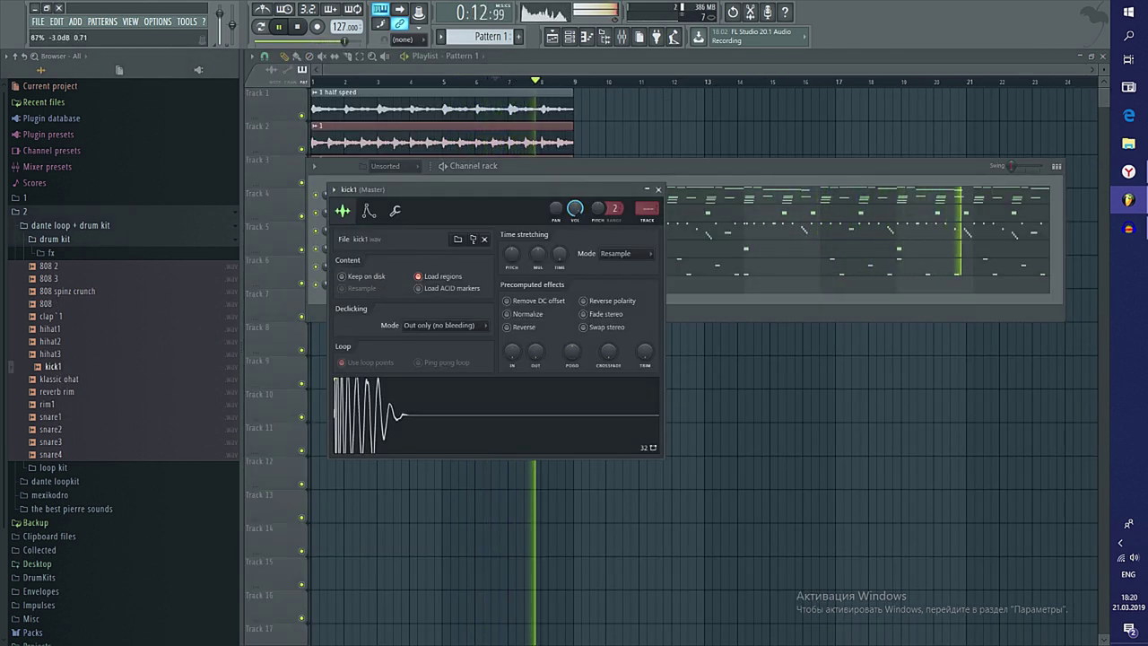
key("Escape")
key("F7")
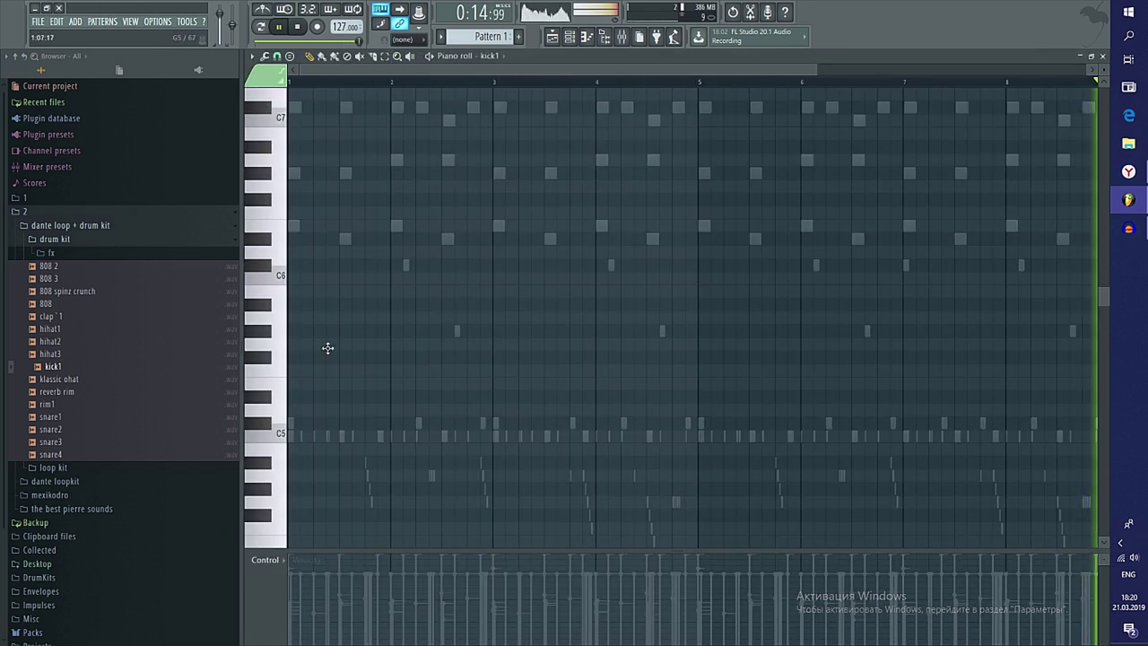
Place C5 kick1 hits at the start of bars 1 and 3 and on step 5 of bars 2 and 4
left_click(418, 436)
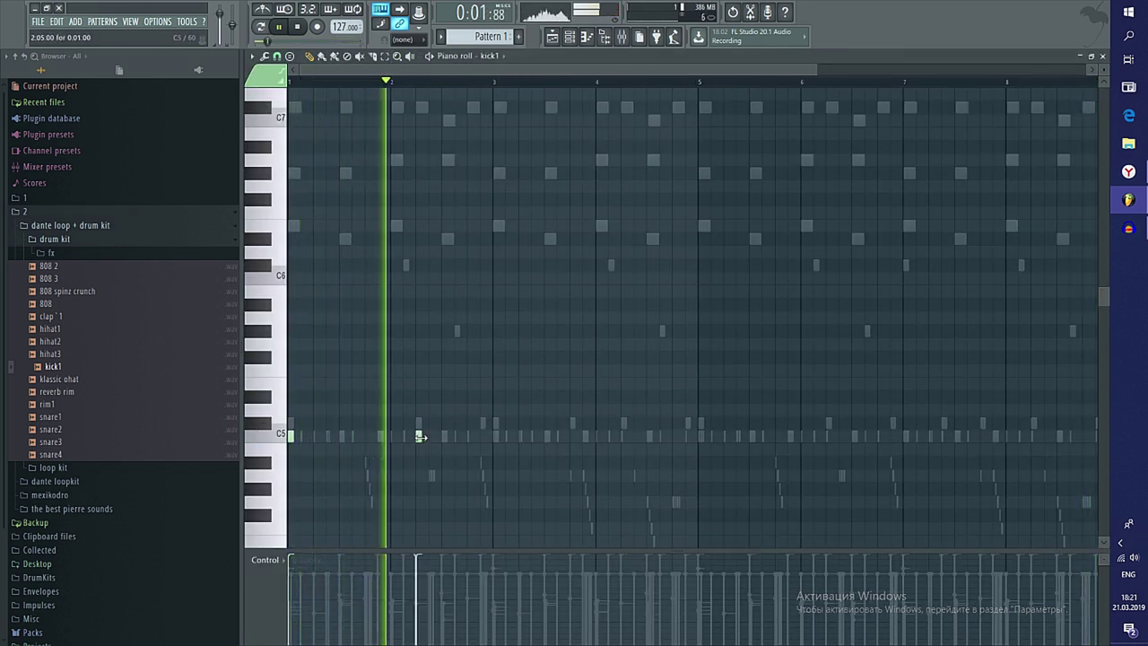
left_click(495, 436)
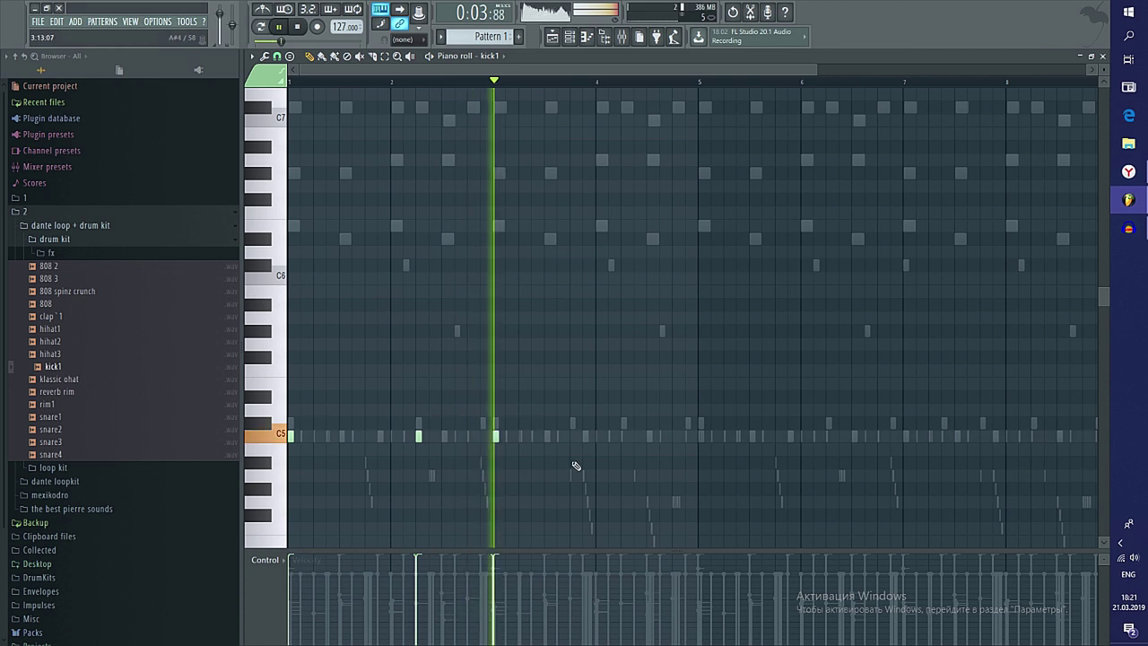
left_click(624, 435)
Extend the last kick1 note to the end of bar 4, duplicate the pattern into bars 5 to 8 and close the piano roll
left_click_drag(626, 436, 699, 438)
key("ctrl+b")
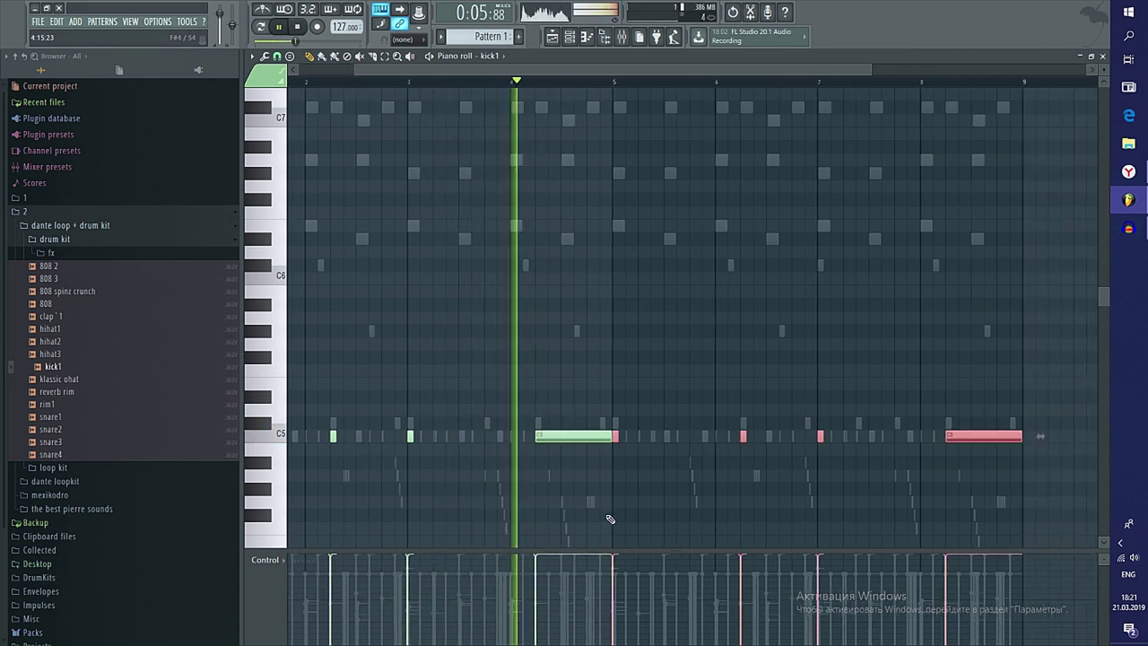
right_click(607, 518)
key("Escape")
Mute Track 2 with loop 1 in the playlist and open the channel rack of Pattern 1
left_click(301, 149)
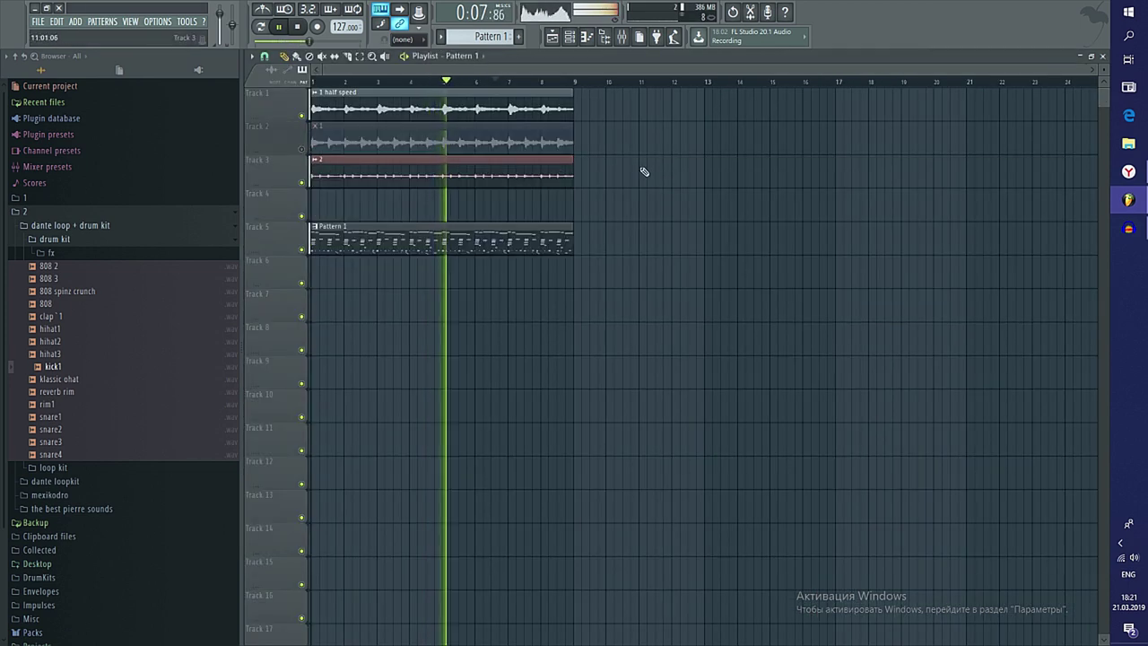
double_click(495, 238)
key("Escape")
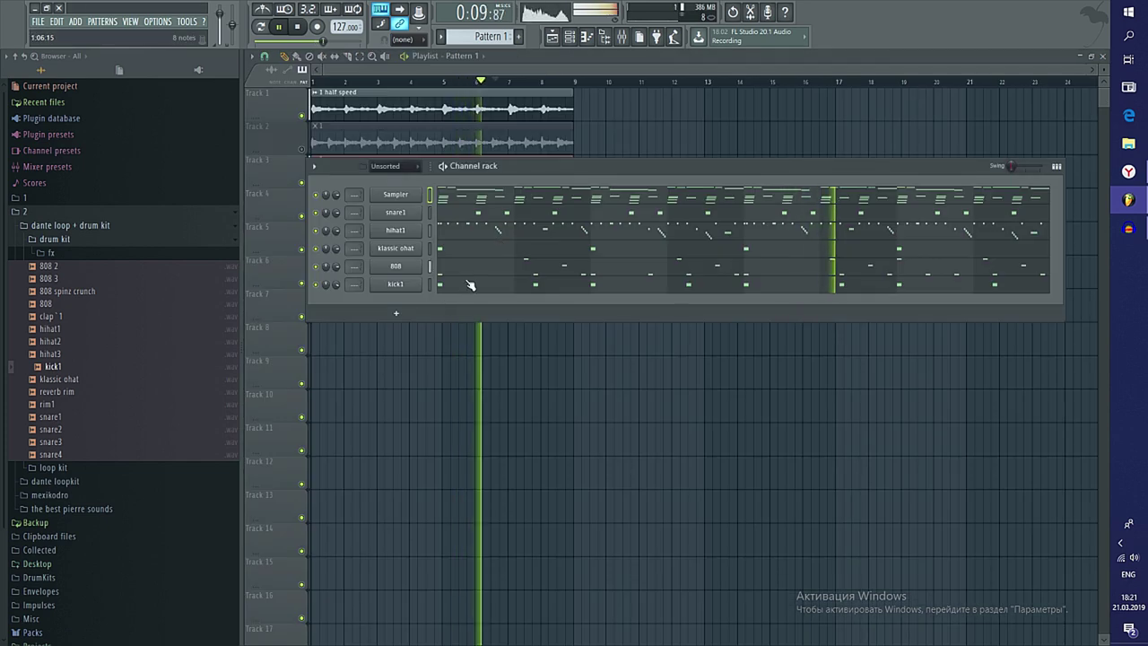
right_click(718, 130)
double_click(389, 252)
key("Escape")
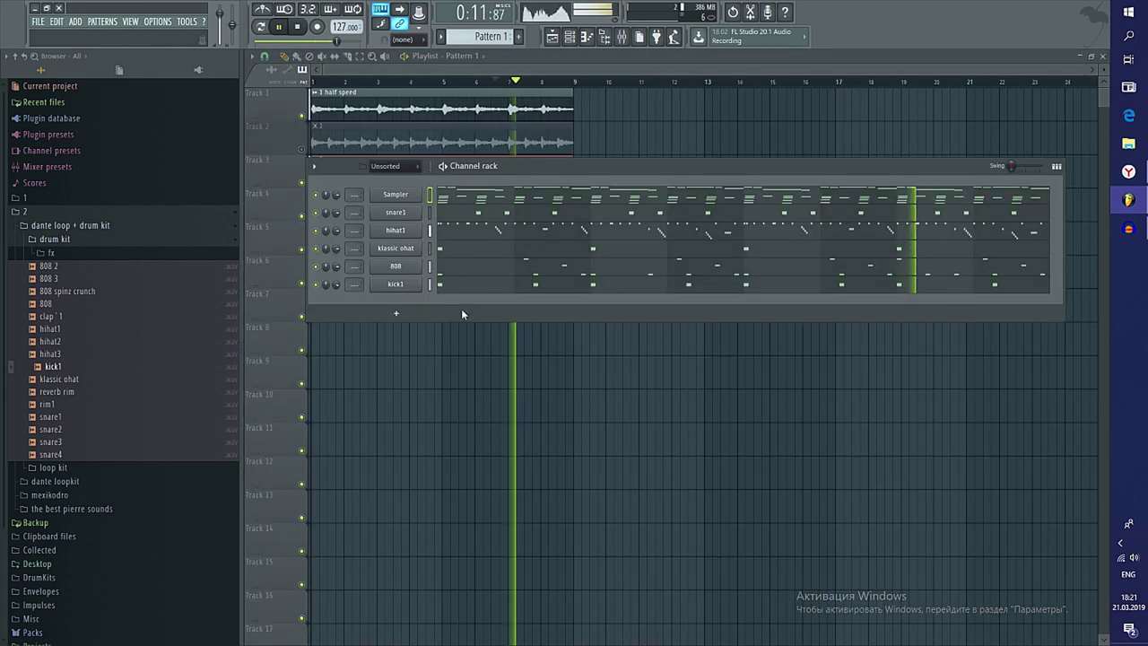
Open the kick1 piano roll and add a C5 hit on step 13 of bar 7
left_click(461, 285)
scroll(459, 425, "down", 5)
scroll(779, 457, "up", 2)
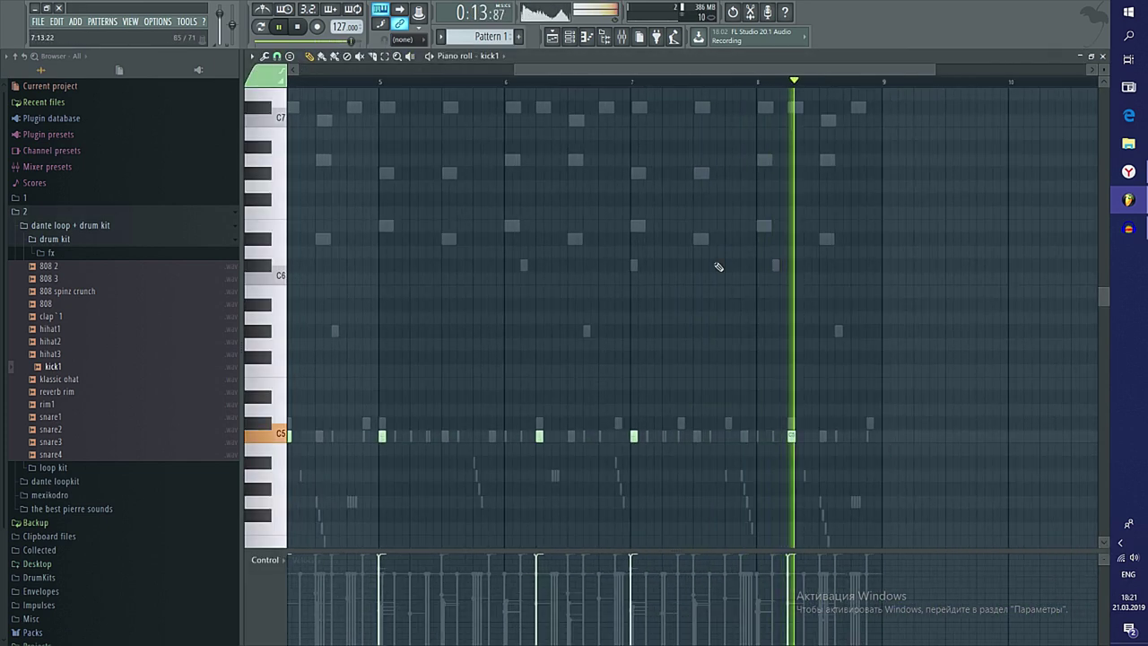
left_click(729, 436)
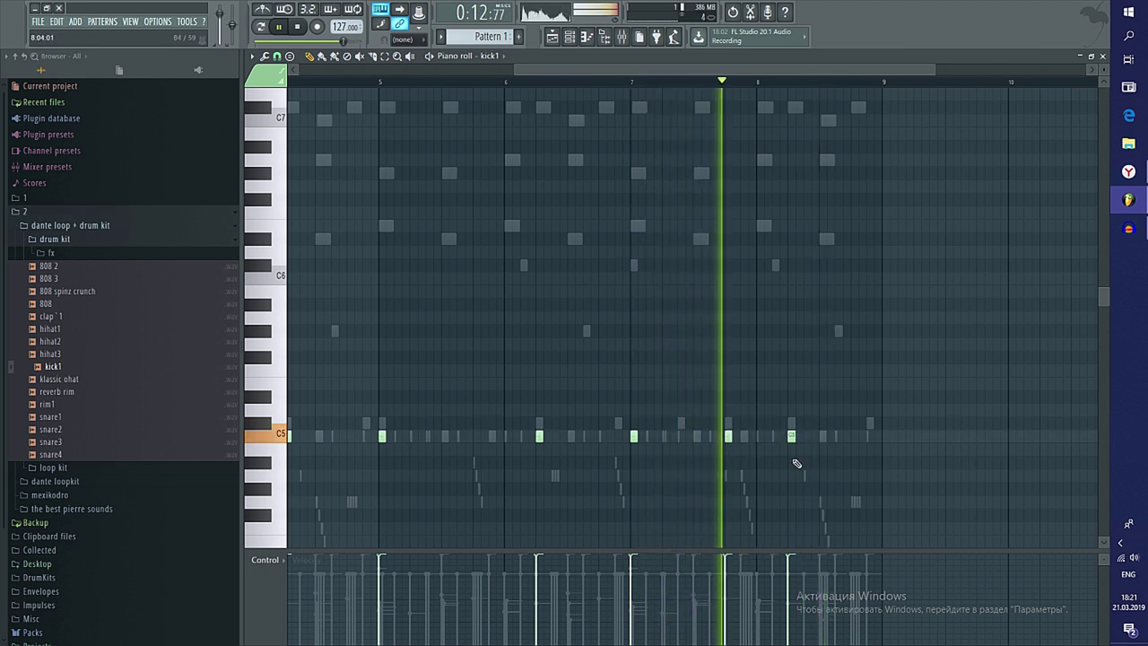
scroll(871, 467, "down", 2)
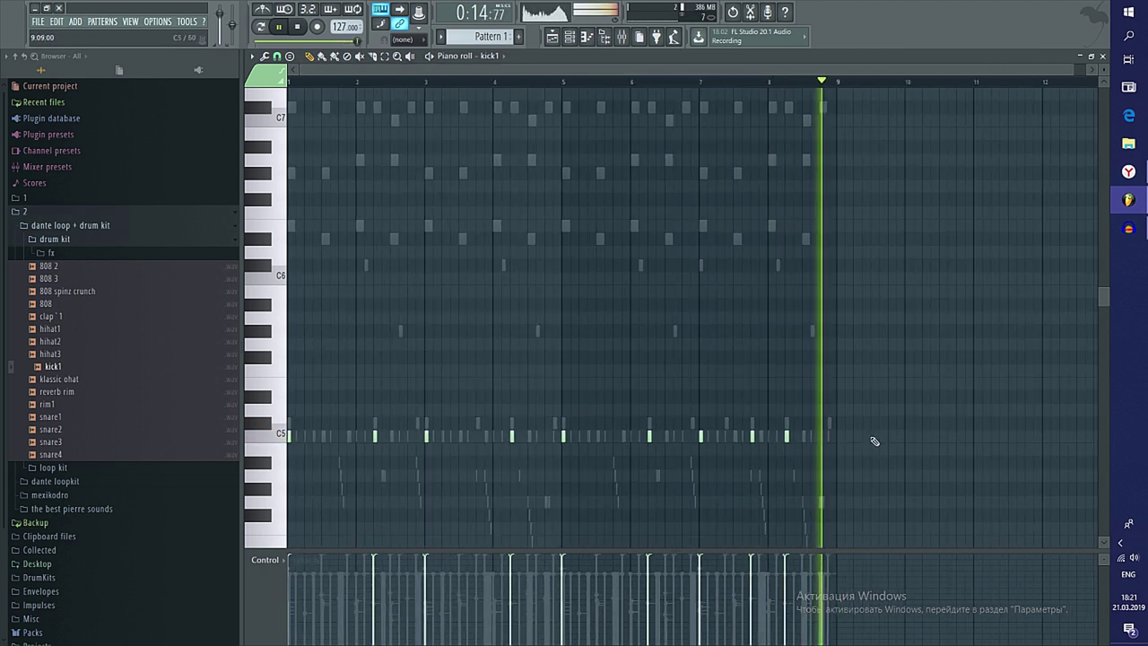
Examine the 808 notes across all eight bars in its piano roll and return to the playlist
key("F5")
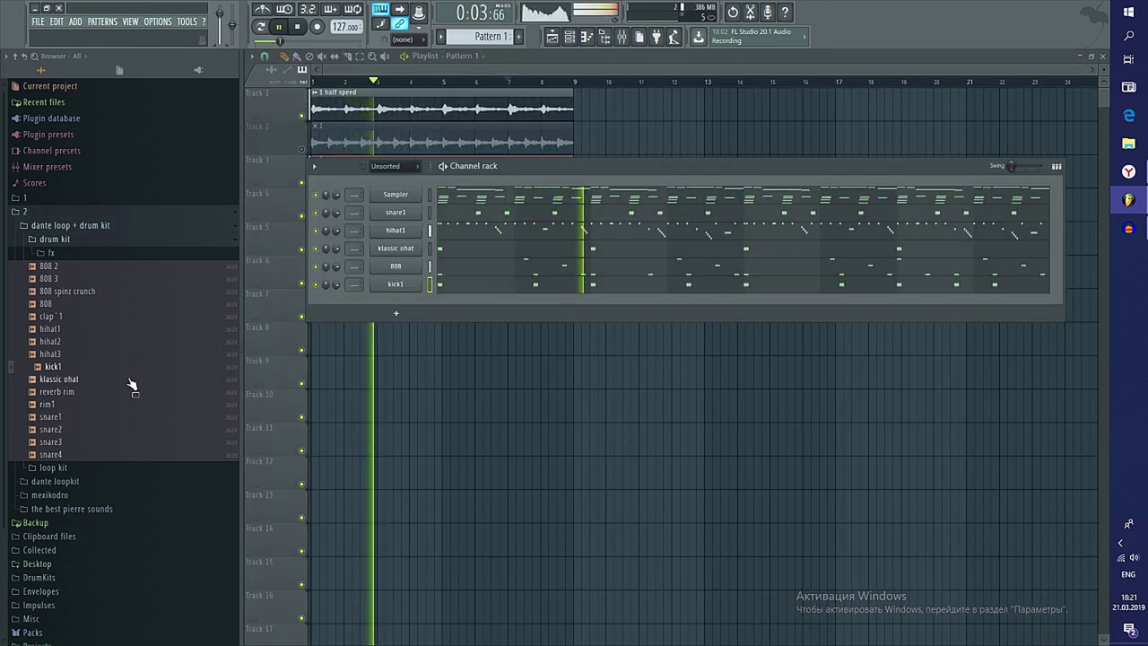
left_click(464, 273)
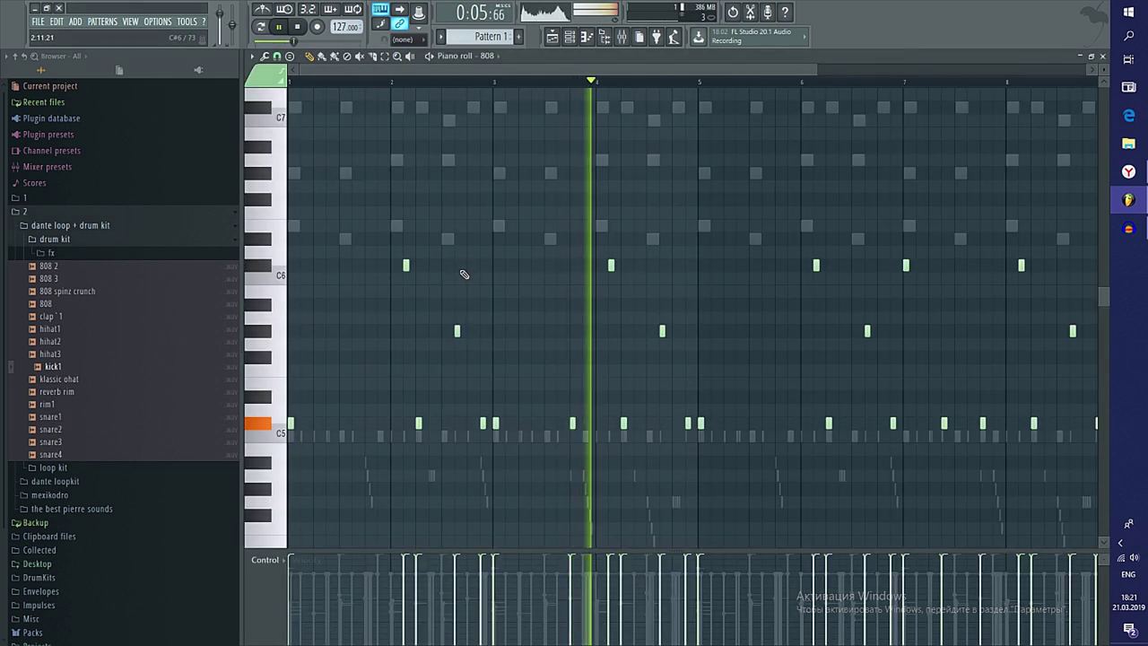
scroll(529, 386, "up", 1)
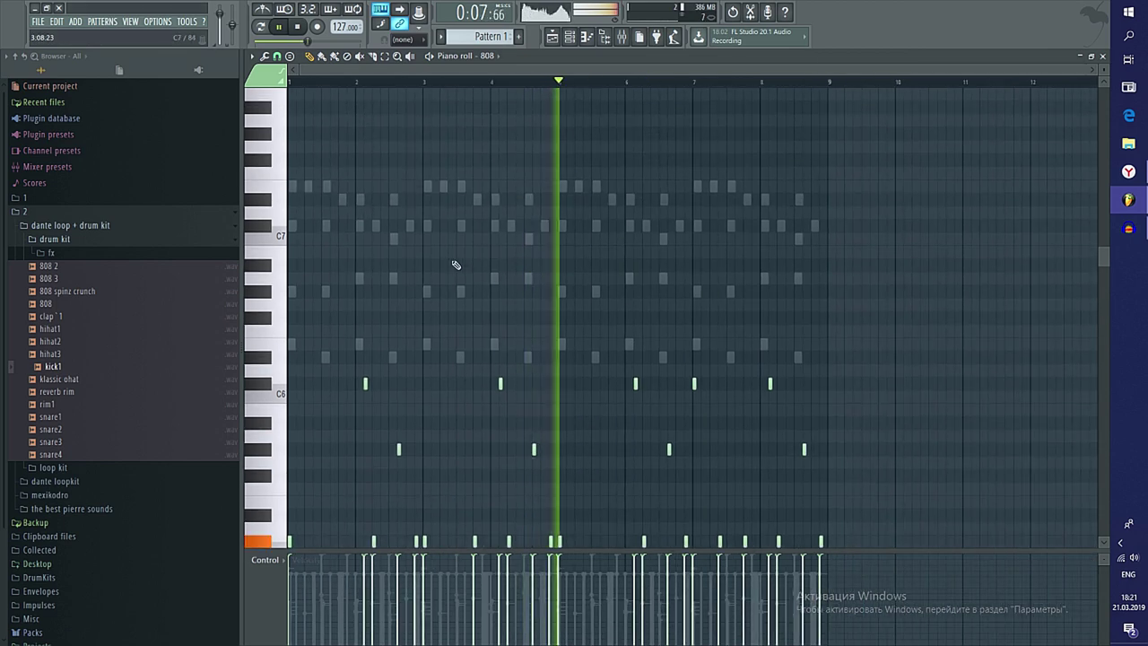
scroll(438, 458, "down", 1)
scroll(470, 503, "up", 1)
scroll(465, 499, "down", 2)
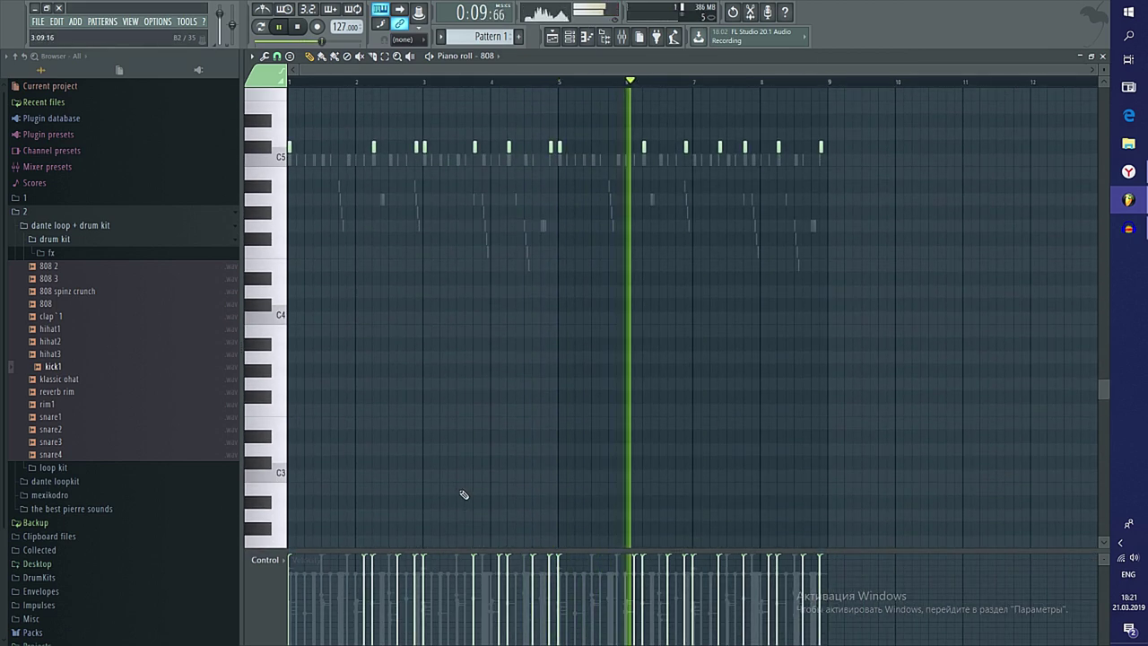
key("F5")
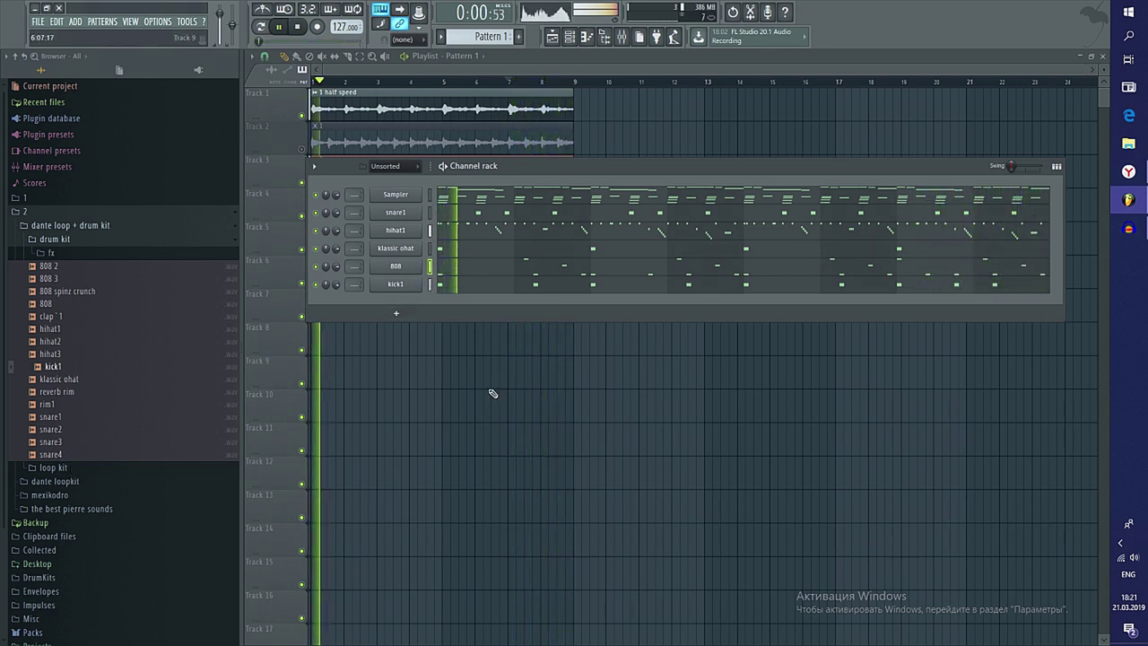
Split Pattern 1 by channel into separate playlist clips
key("F6")
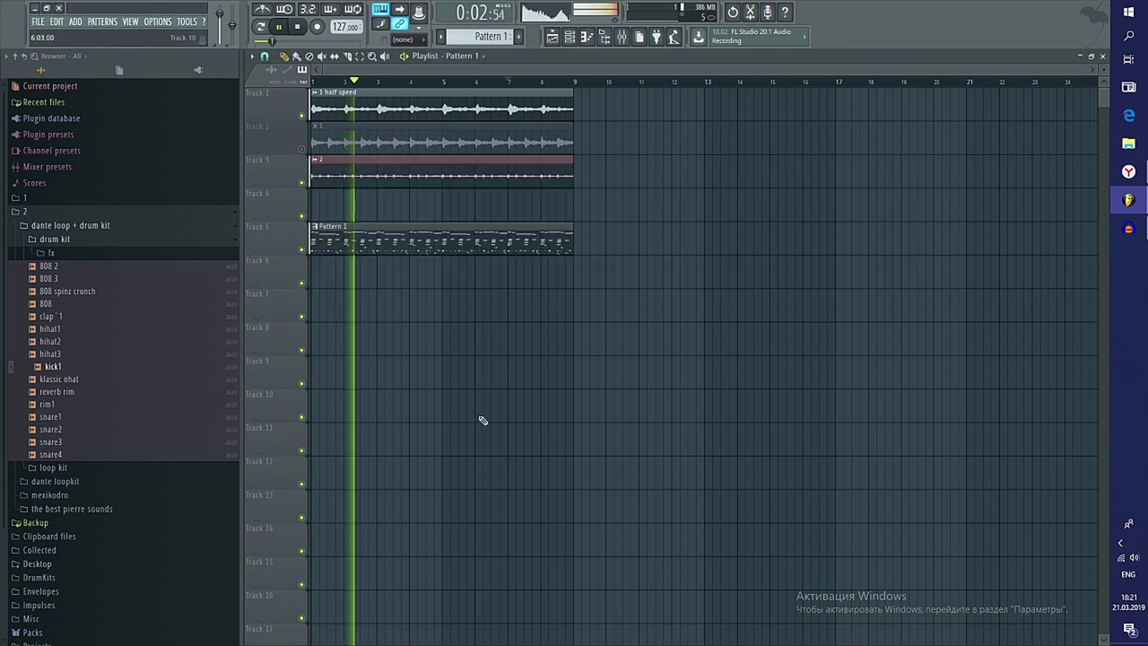
left_click(484, 36)
left_click(503, 180)
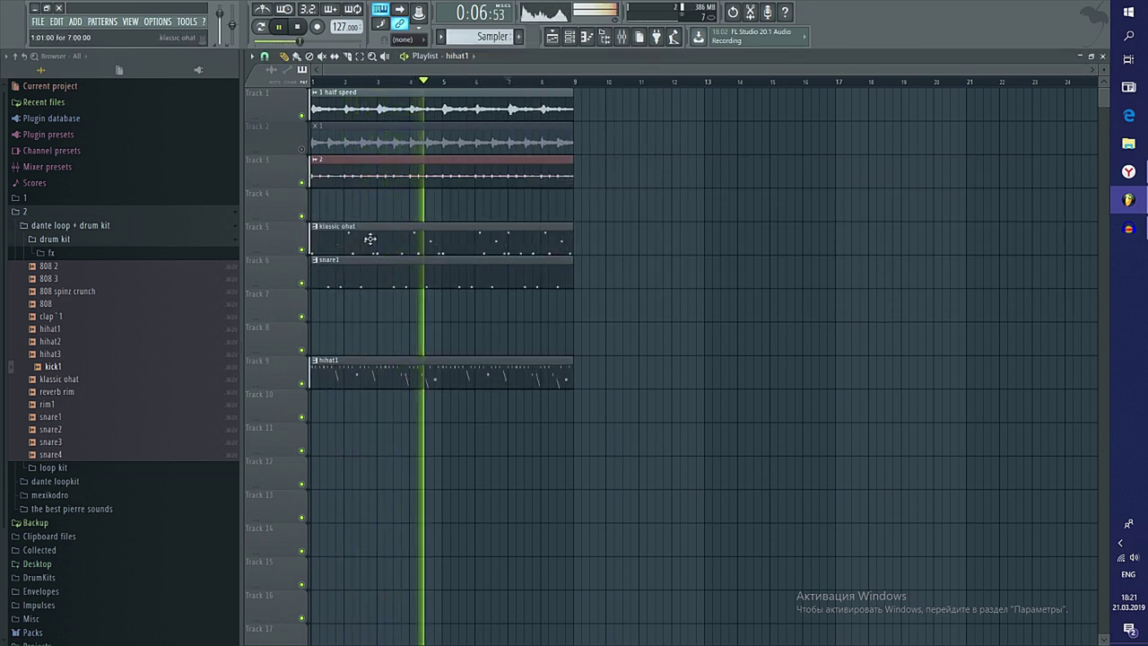
Arrange snare1, klassic ohat and hihat1 on Tracks 5 to 7, 808 and kick1 on Tracks 9 and 10, extending klassic ohat through bar 8
left_click_drag(332, 380, 334, 339)
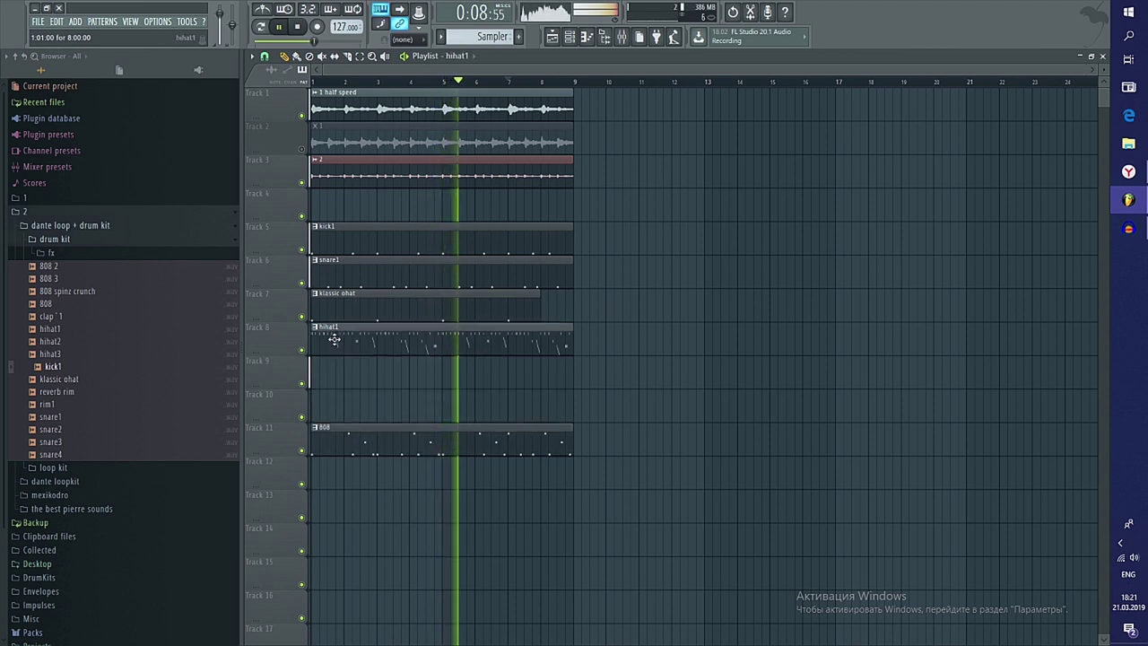
left_click_drag(352, 237, 421, 444)
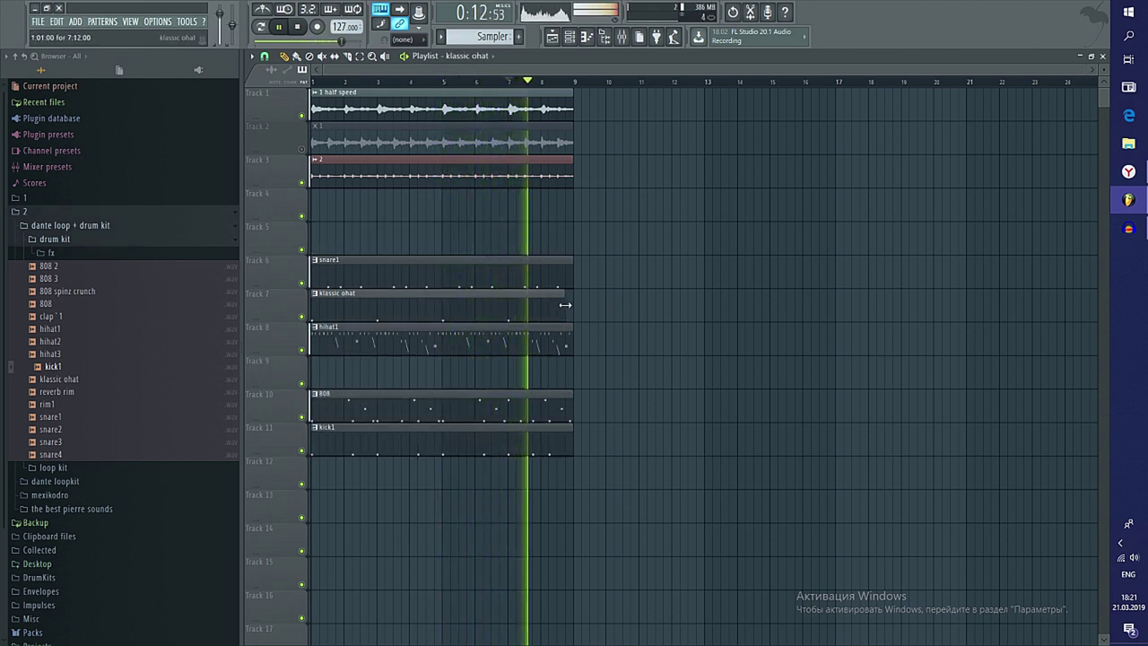
left_click_drag(565, 305, 586, 320)
left_click_drag(444, 261, 420, 262)
left_click_drag(544, 220, 397, 542)
key("shift+Up")
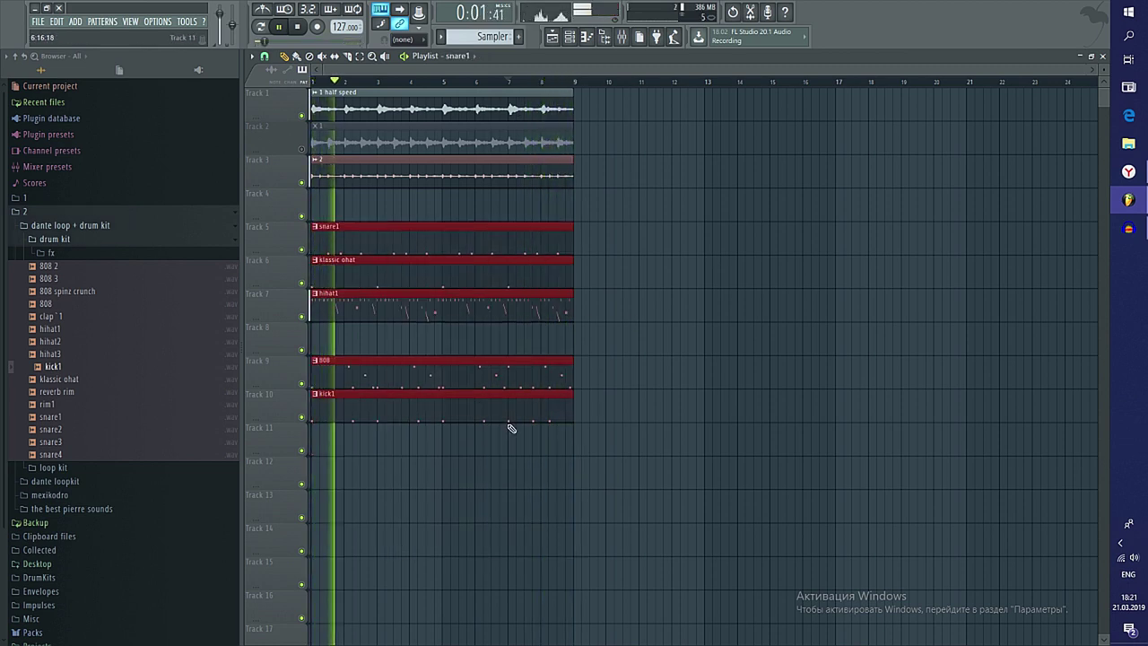
Duplicate all playlist clips repeatedly until the arrangement fills bars 1 to 48, and clear the selection
left_click_drag(725, 455, 318, 90)
key("ctrl+b")
key("ctrl+b")
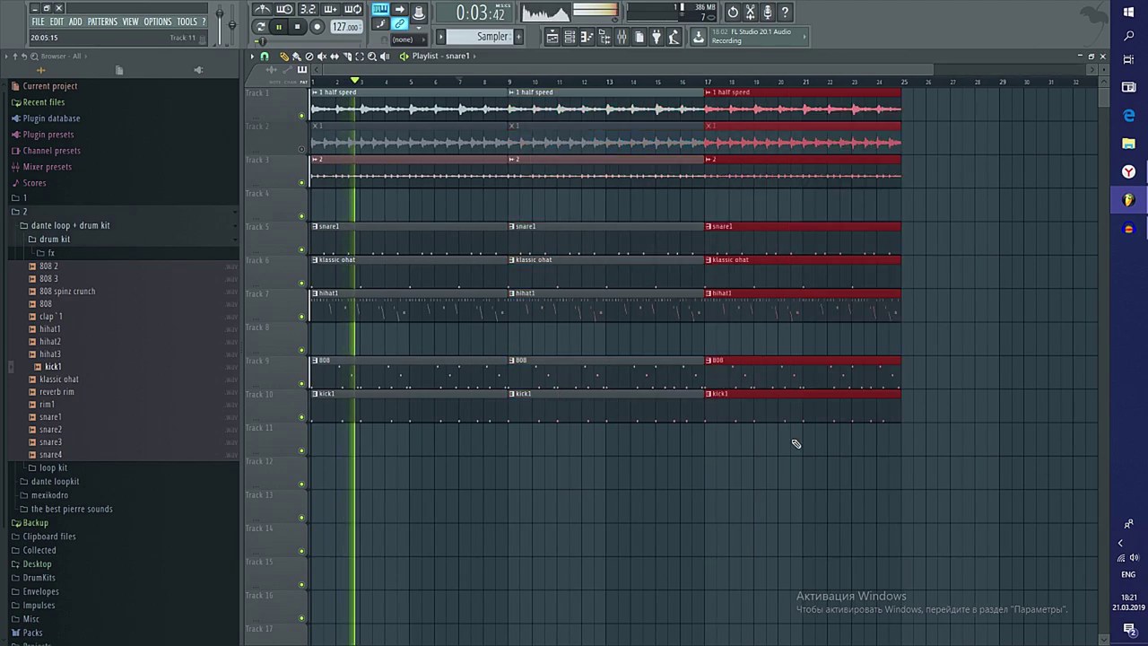
left_click_drag(793, 456, 293, 117)
key("ctrl+b")
key("ctrl+d")
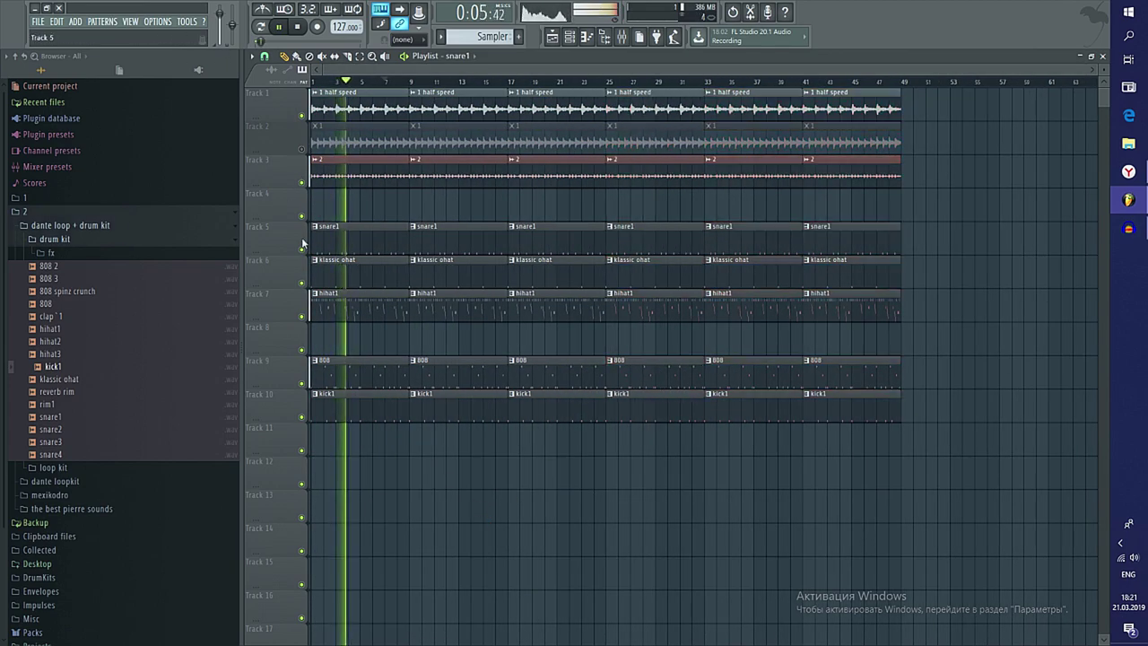
Delete all drum and 808 clips from bars 1 to 8 and the kick1 clips from bars 9 to 24
scroll(374, 251, "up", 3)
left_click_drag(402, 209, 449, 446)
key("Delete")
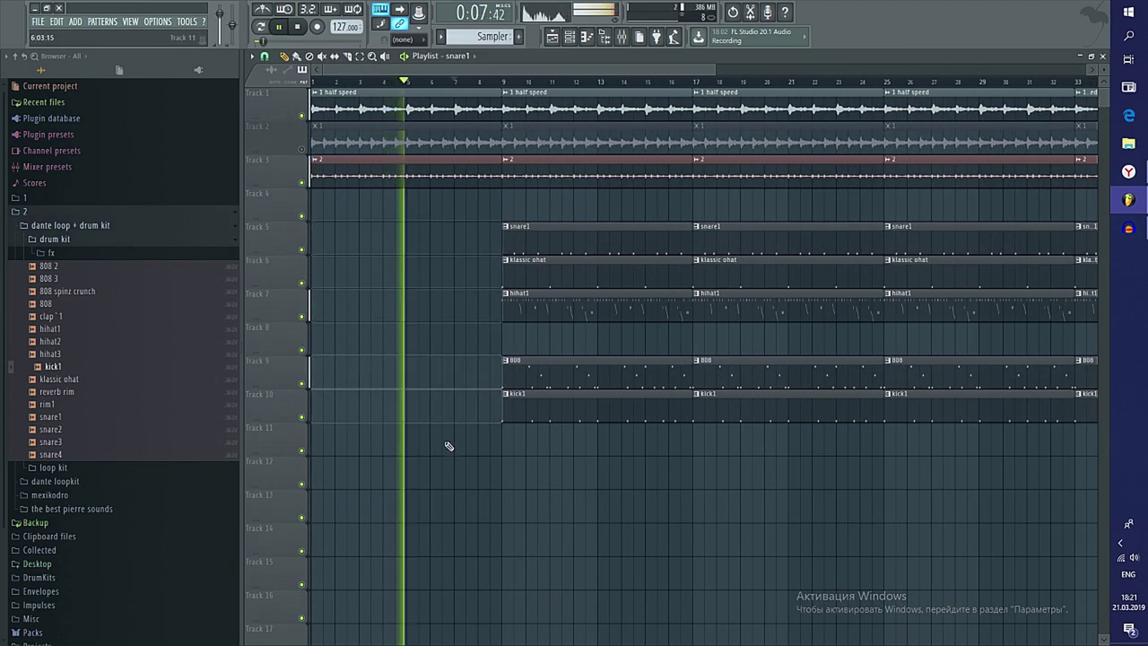
left_click_drag(534, 416, 748, 425)
key("Delete")
scroll(580, 387, "down", 2)
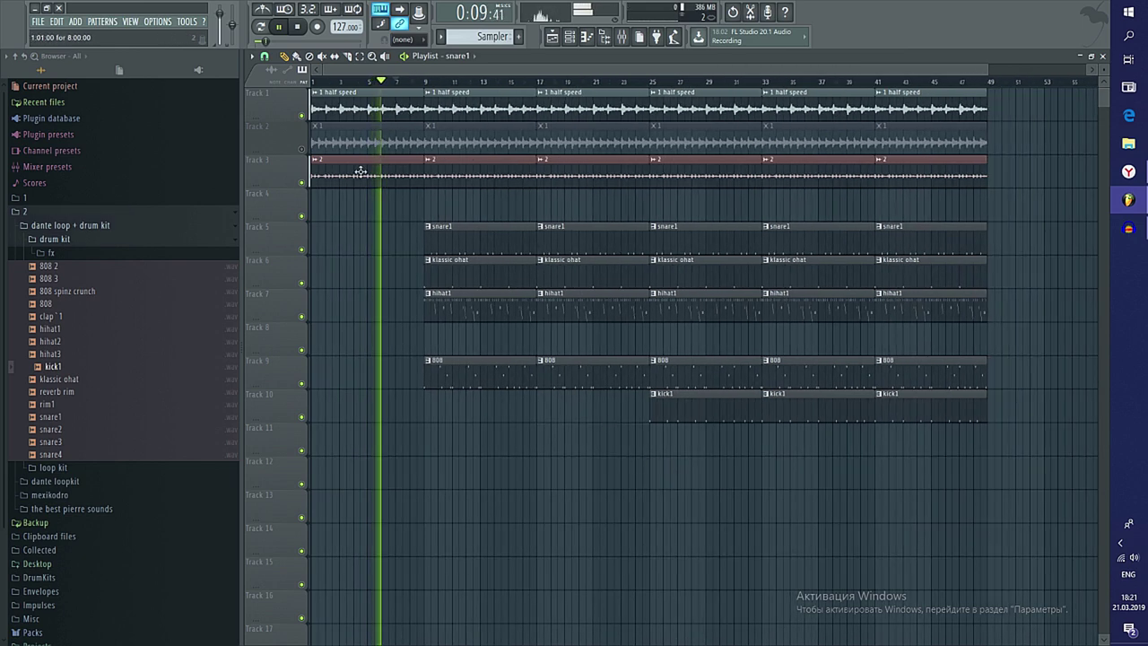
Trim the first loop 2 clip to start at bar 5, and unmute Track 2 with its loop 1 clips before bar 25 removed
key("ctrl+z")
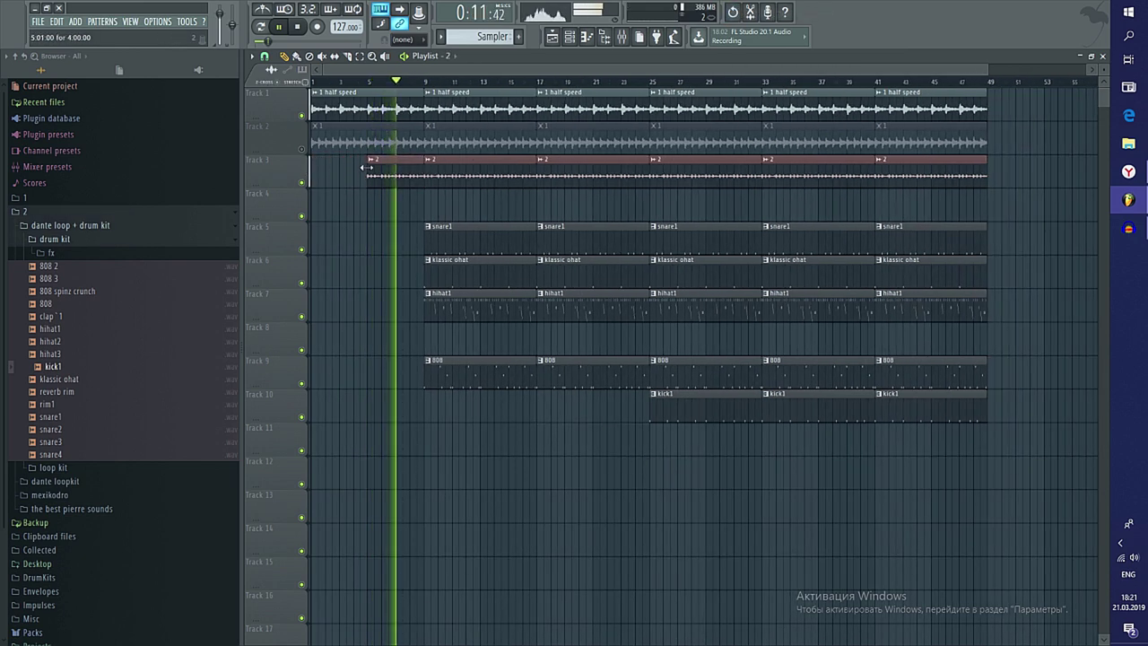
right_click(366, 143)
right_click(461, 142)
right_click(583, 146)
left_click(303, 149)
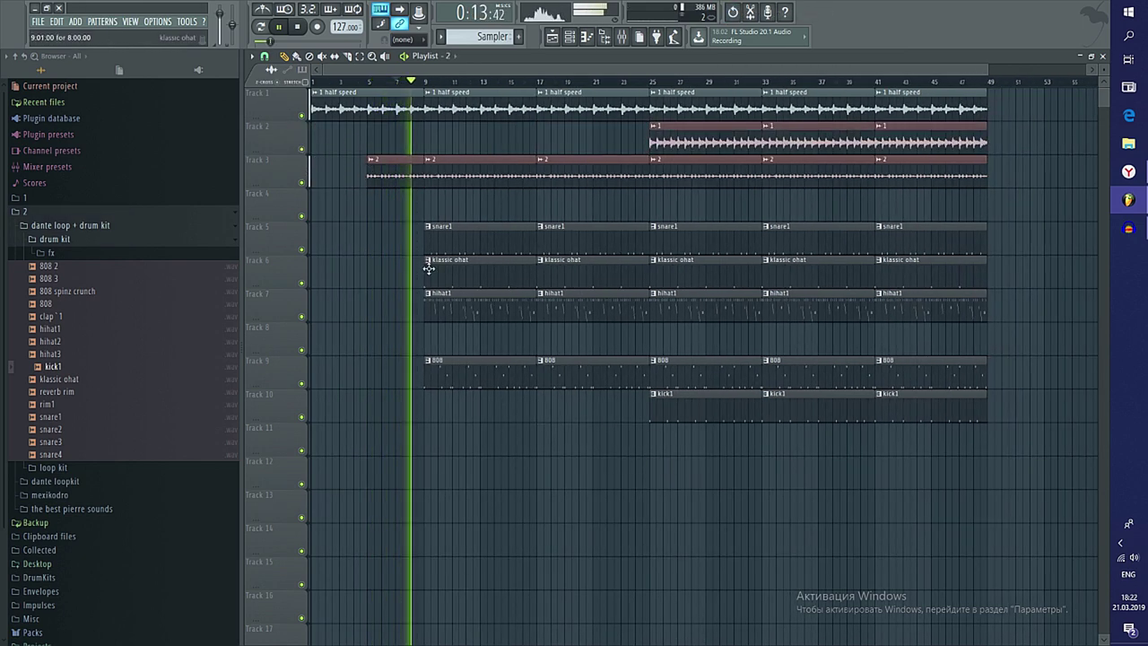
Delete the loop 2 clips at bars 9 and 25 and both the loop 1 and loop 2 clips at bar 41
scroll(431, 266, "up", 2)
right_click(434, 170)
scroll(502, 262, "down", 3)
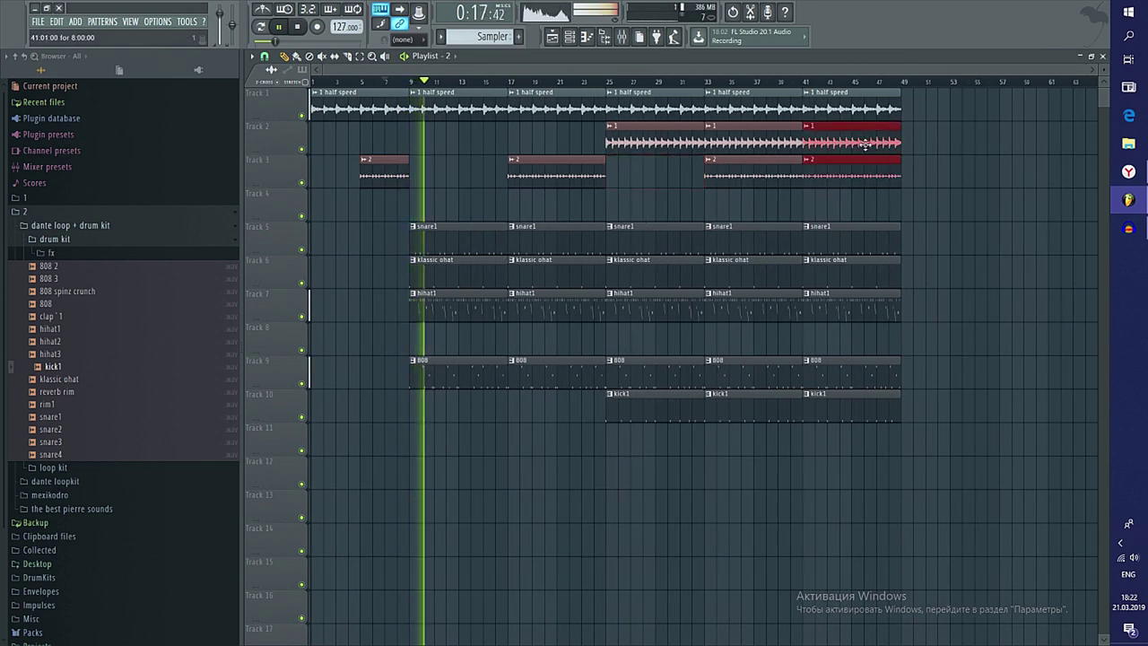
key("Delete")
Duplicate the clips of bars 9 to 48 into bars 49 to 88
left_click_drag(923, 456, 454, 91)
key("ctrl+b")
scroll(547, 404, "down", 2)
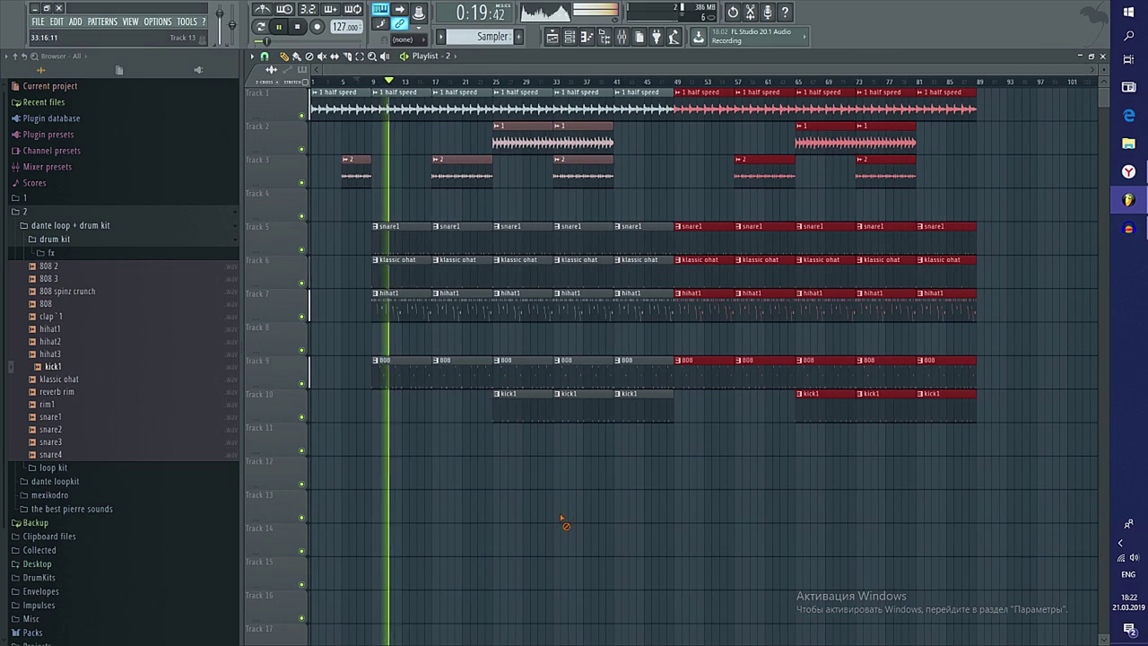
Route snare1, hihat1, klassic ohat, 808 and kick1 to mixer inserts 1 to 5 and lower two of klassic ohat's EQ bands to -18
scroll(385, 410, "up", 4)
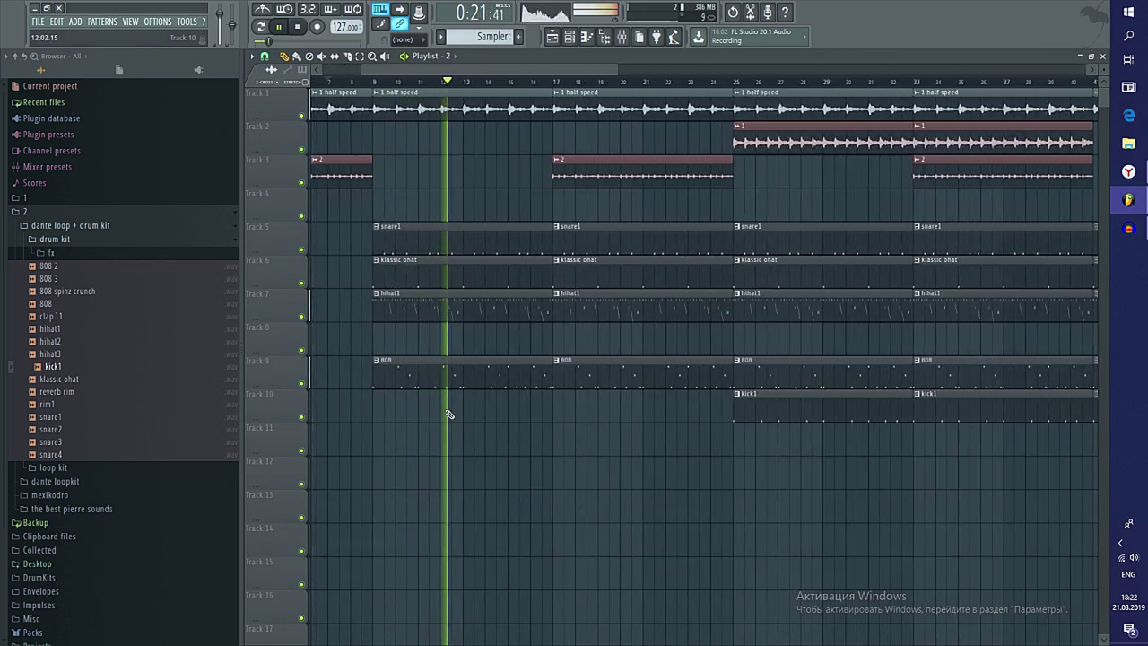
scroll(449, 414, "up", 1)
double_click(487, 310)
key("Escape")
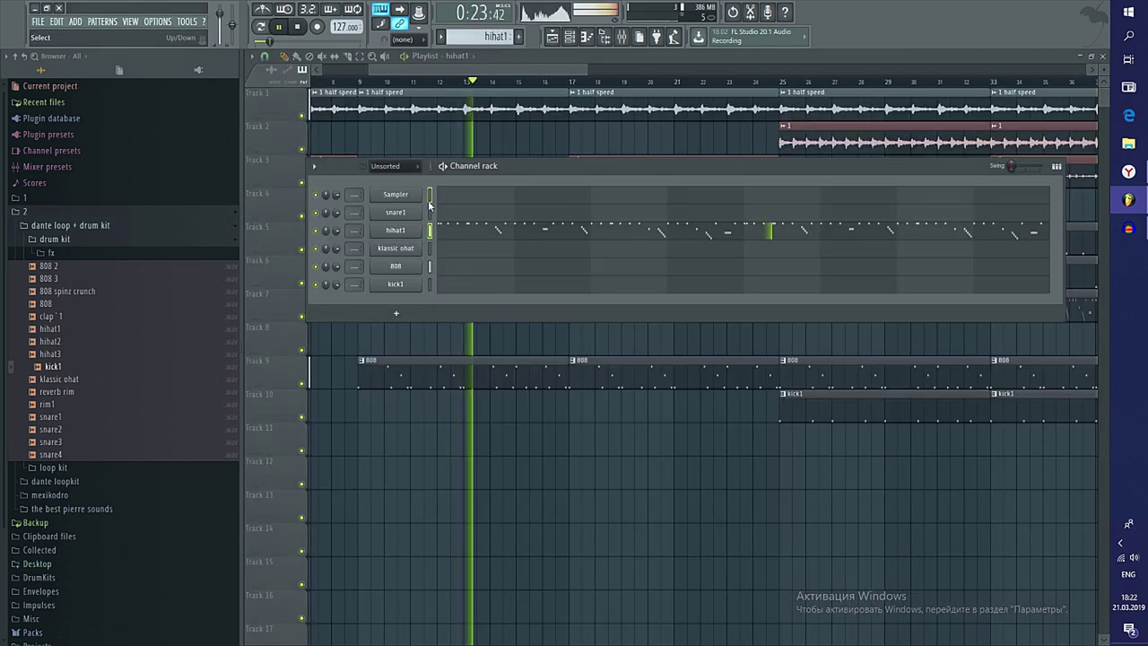
key("F9")
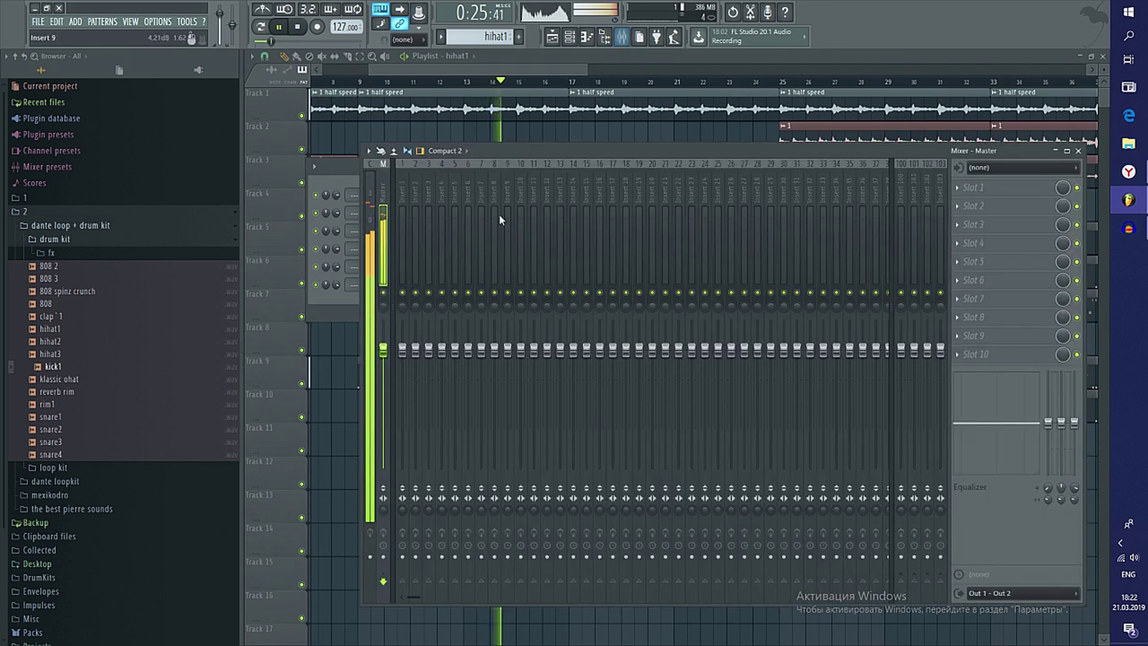
right_click(411, 166)
left_click(539, 267)
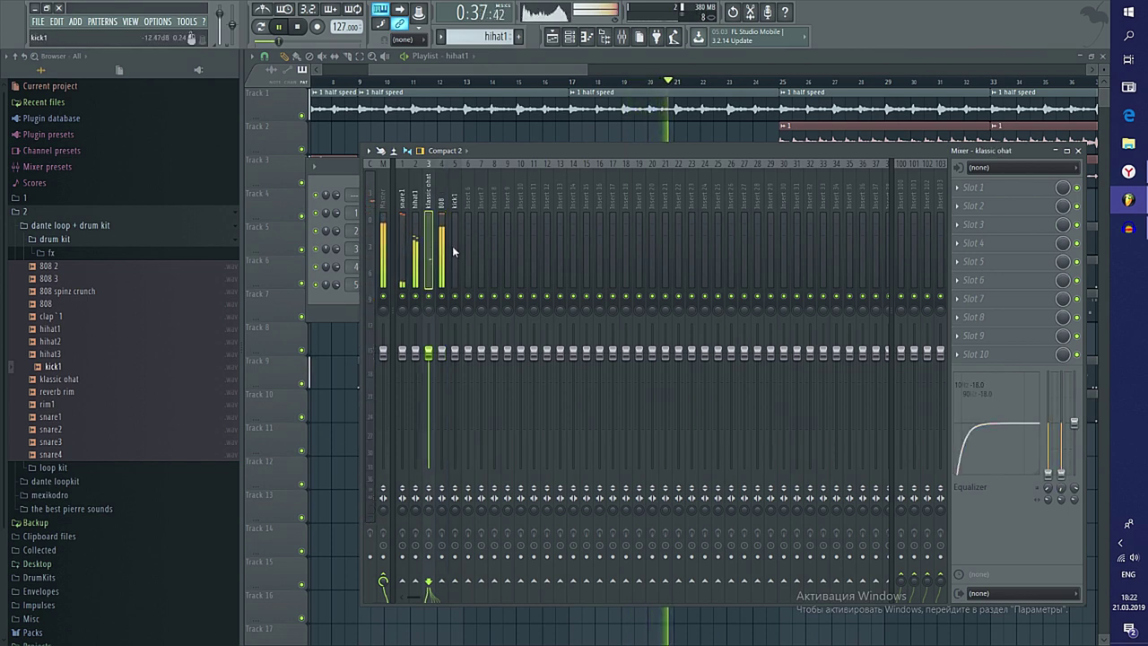
key("F9")
key("F6")
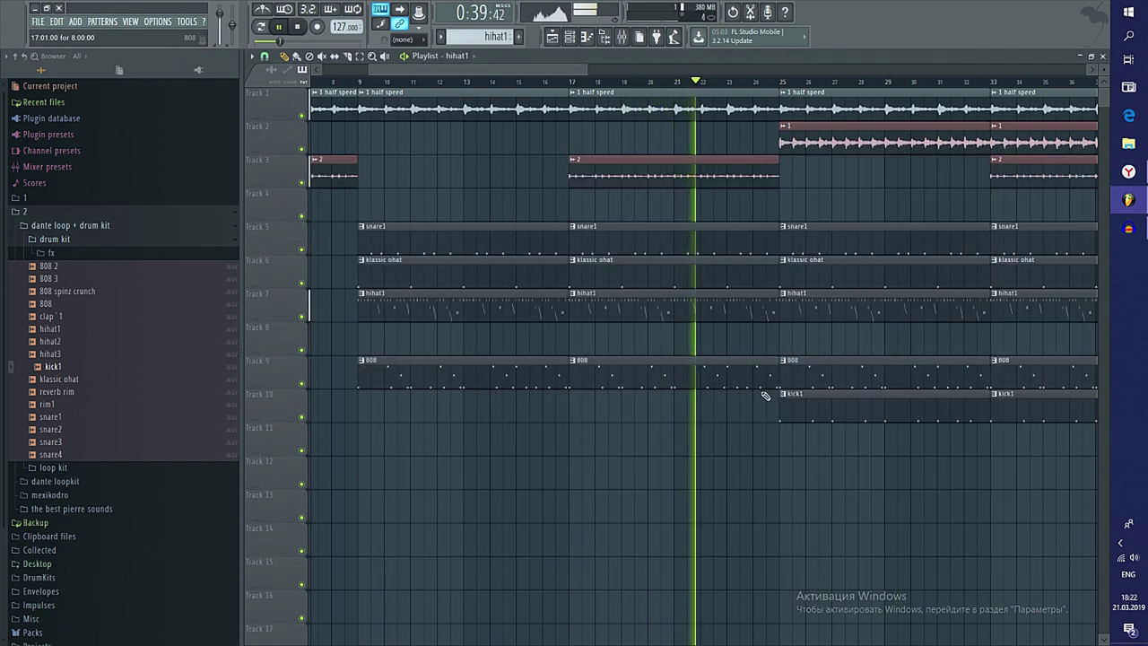
Shorten the snare1, klassic ohat, hihat1 and 808 clips by one bar before bar 25 and before bar 65
left_click_drag(765, 396, 777, 251)
scroll(718, 269, "down", 5)
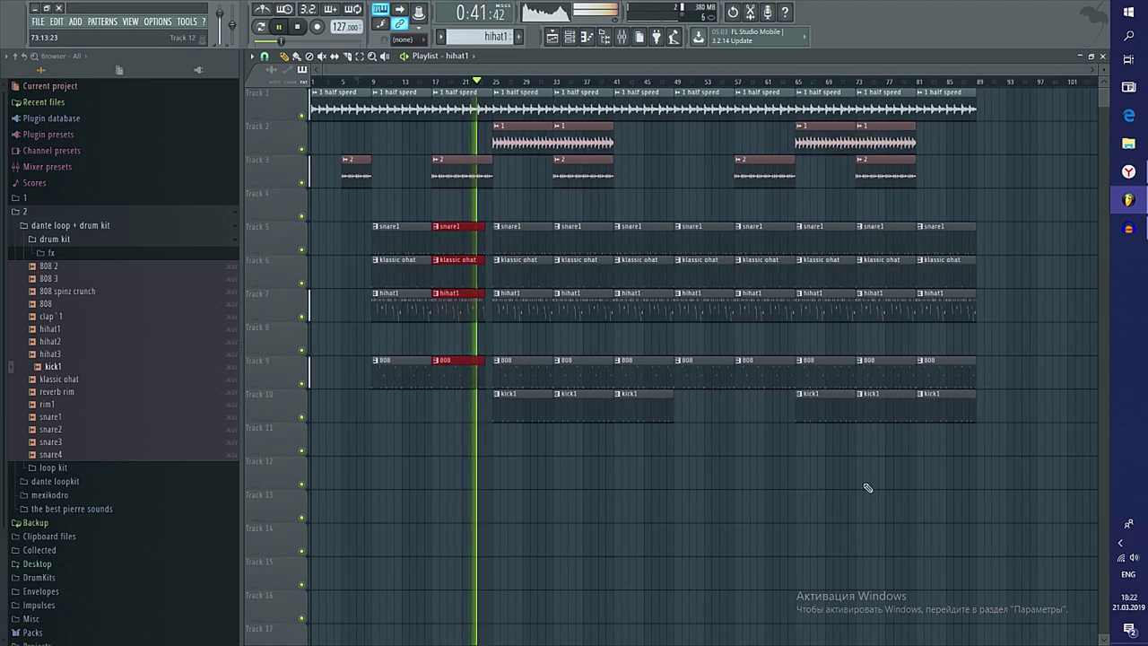
left_click_drag(793, 409, 793, 280)
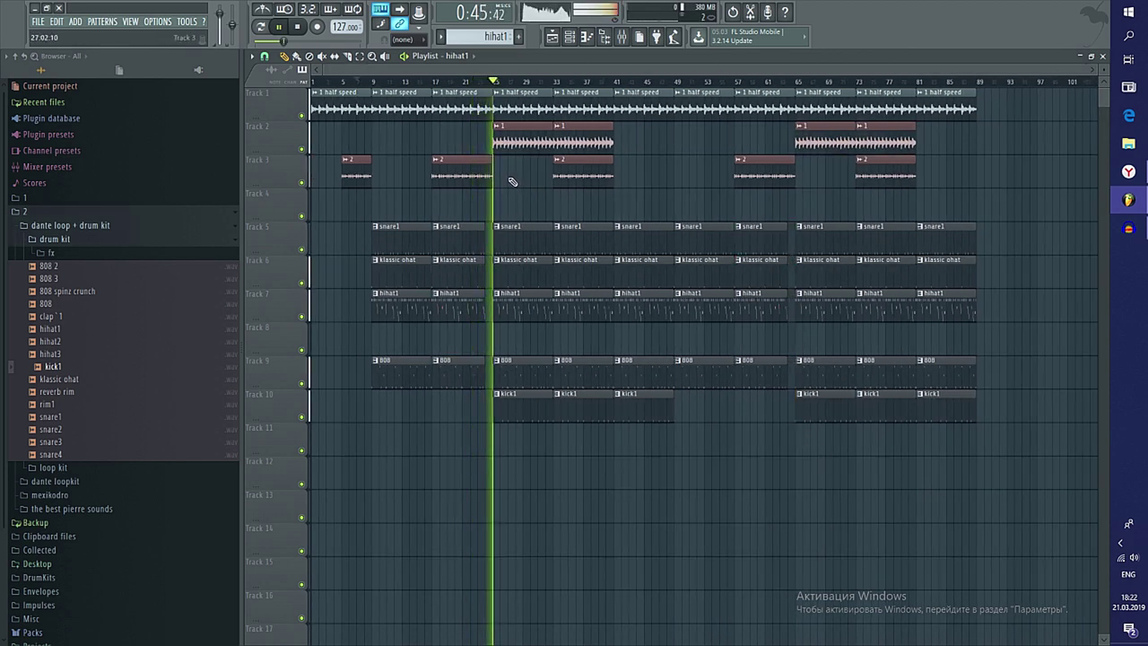
Place the nuke2 sample from the fx folder on Track 13 so that it ends just before bar 25
scroll(513, 188, "up", 5)
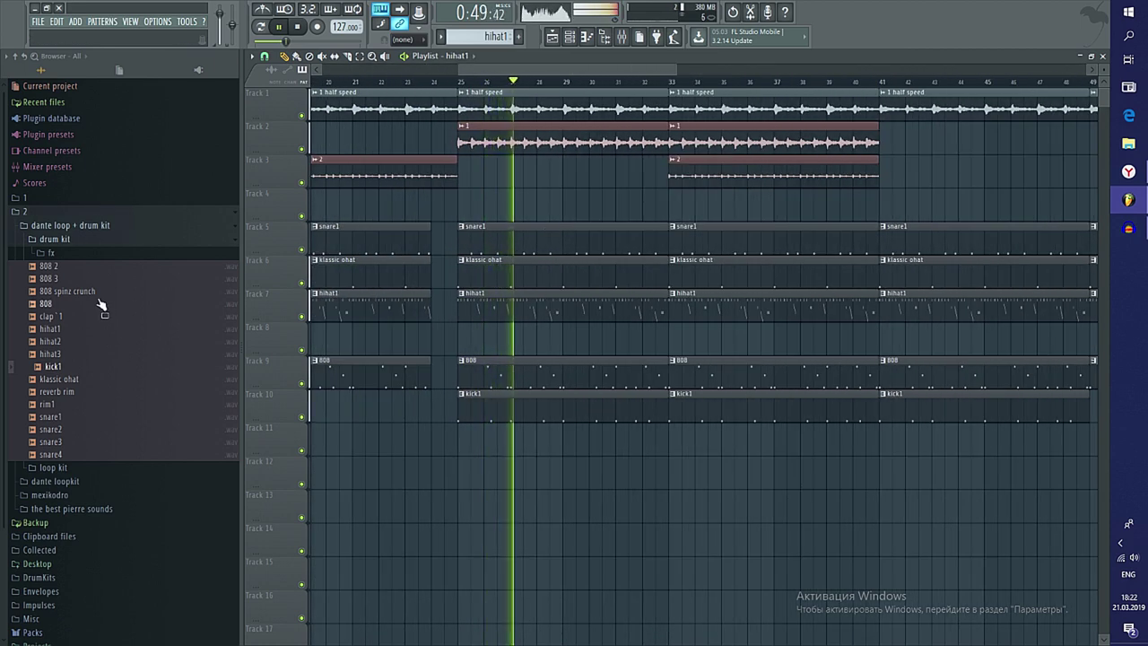
left_click(56, 254)
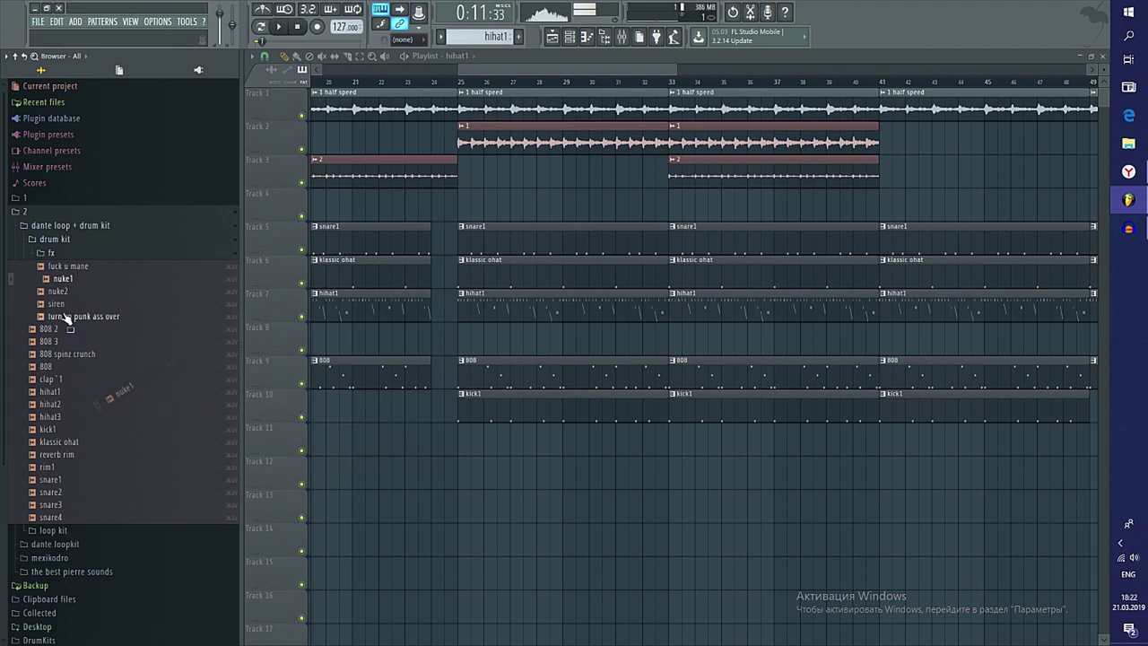
scroll(353, 518, "up", 6)
left_click_drag(376, 484, 680, 505)
scroll(714, 527, "up", 4)
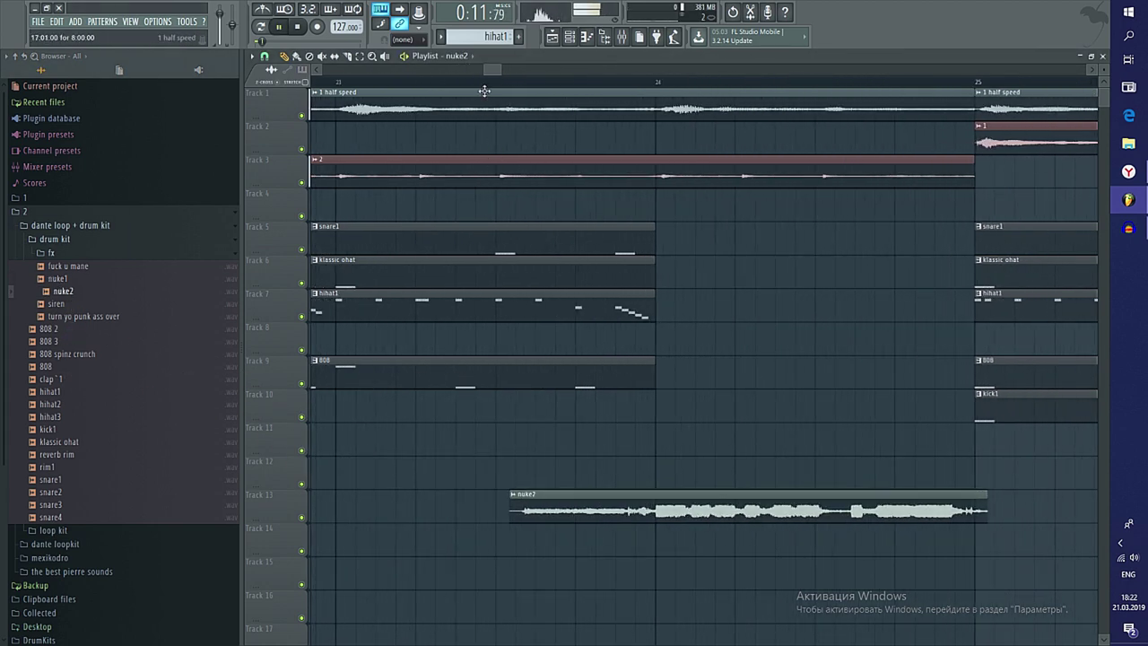
scroll(680, 500, "down", 3)
scroll(774, 539, "up", 2)
left_click_drag(630, 519, 588, 520)
Play back bars 23 to 25 and check how the nuke2 clip leads into bar 25
key("space")
key("space")
scroll(554, 518, "down", 2)
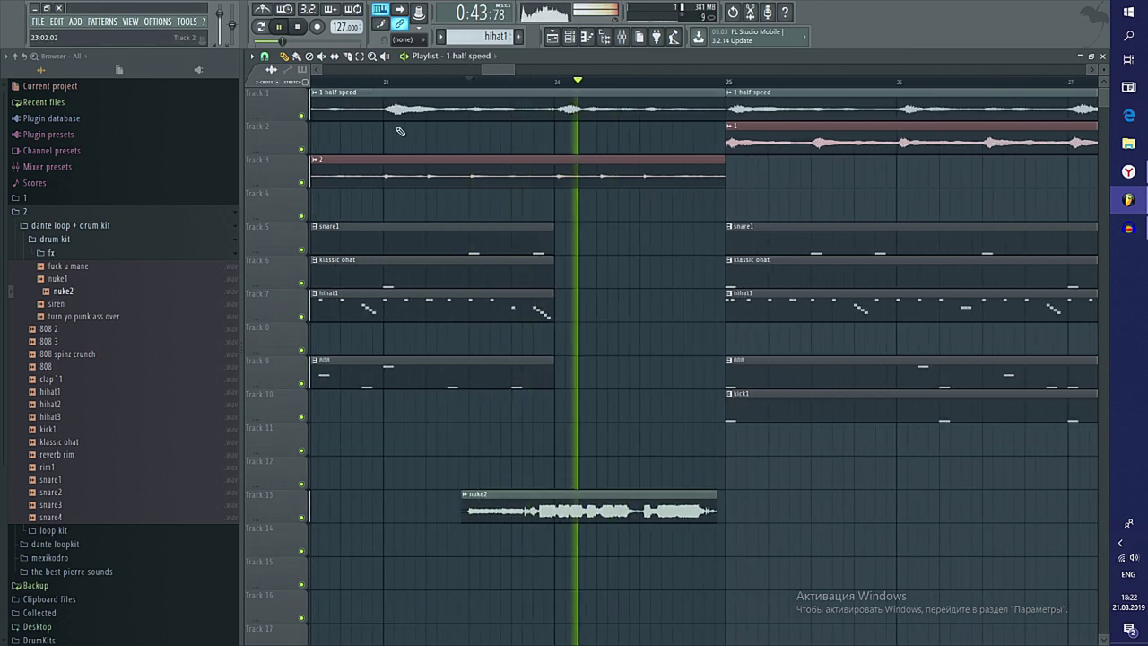
scroll(441, 436, "up", 2)
scroll(444, 448, "down", 3)
scroll(558, 493, "up", 2)
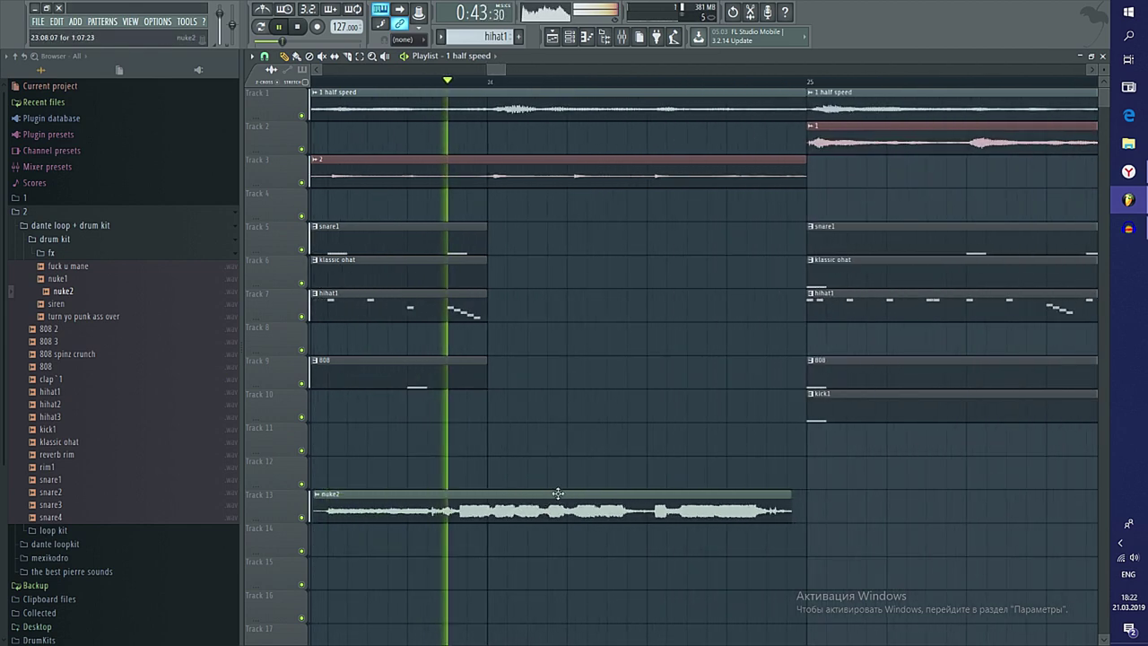
scroll(558, 493, "down", 2)
scroll(619, 520, "up", 2)
scroll(637, 534, "down", 1)
scroll(661, 544, "up", 1)
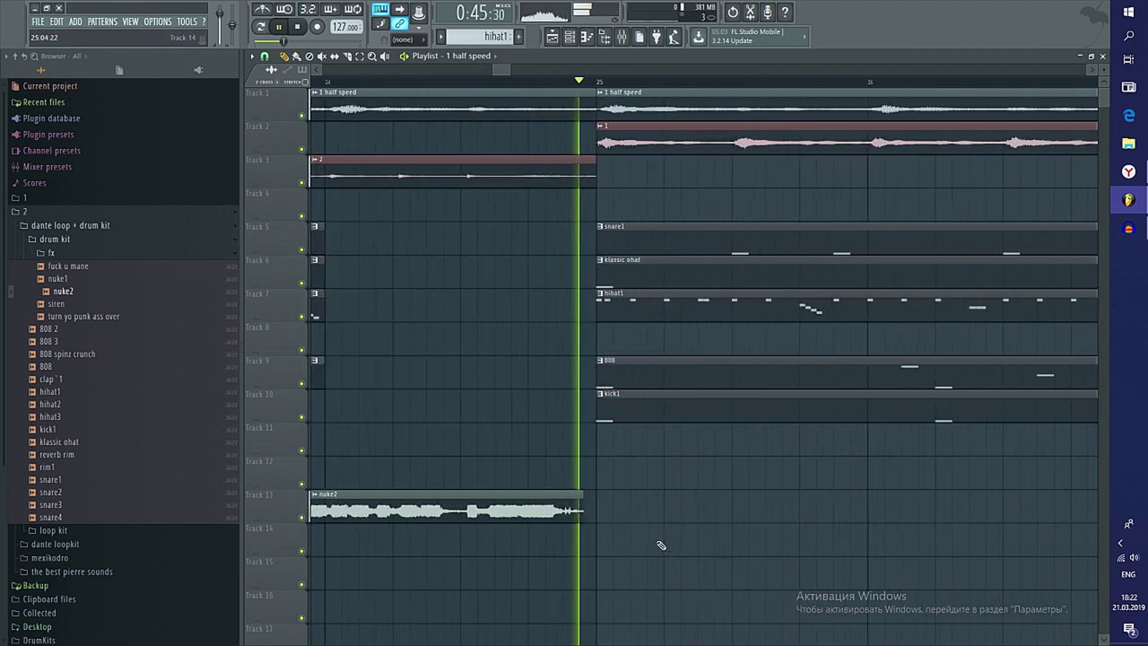
Nudge the nuke2 clip slightly later so it ends at the start of bar 25, and replay the transition
scroll(661, 544, "up", 1)
left_click_drag(568, 510, 579, 511)
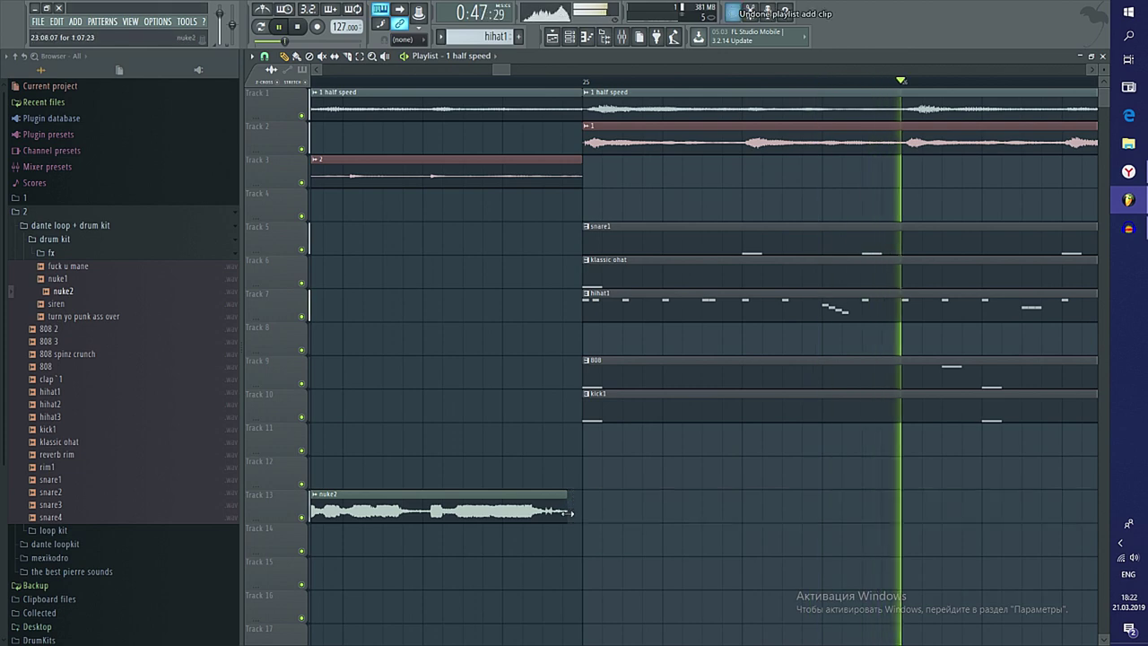
scroll(605, 543, "down", 4)
scroll(468, 517, "up", 3)
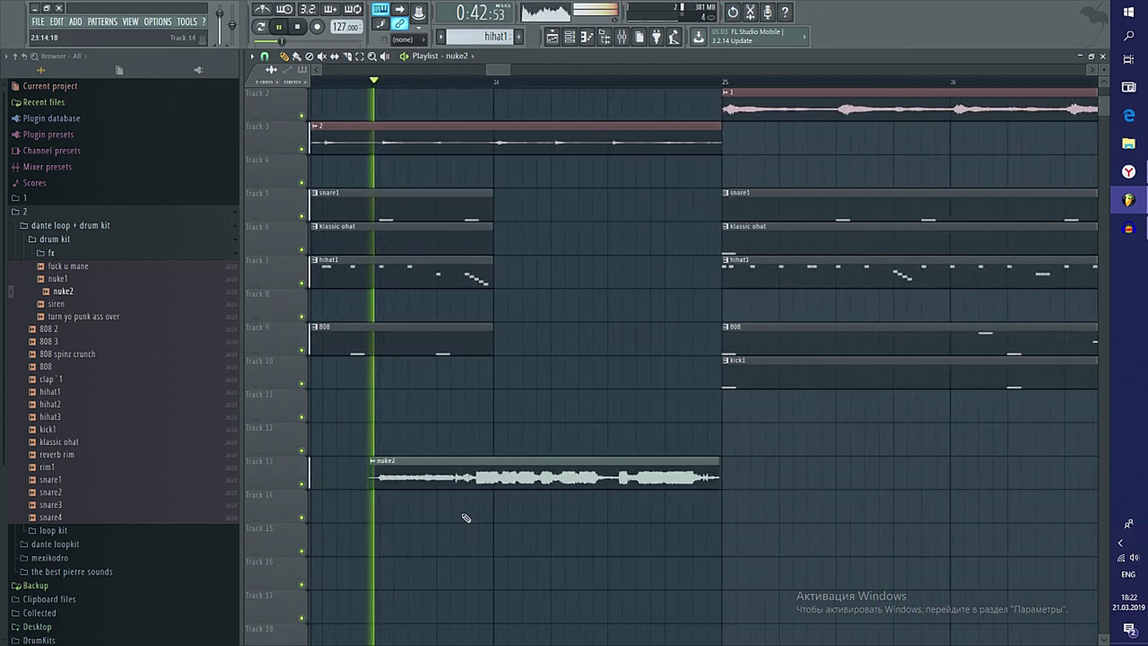
scroll(471, 518, "down", 3)
scroll(477, 520, "up", 3)
scroll(475, 516, "down", 1)
scroll(480, 515, "up", 1)
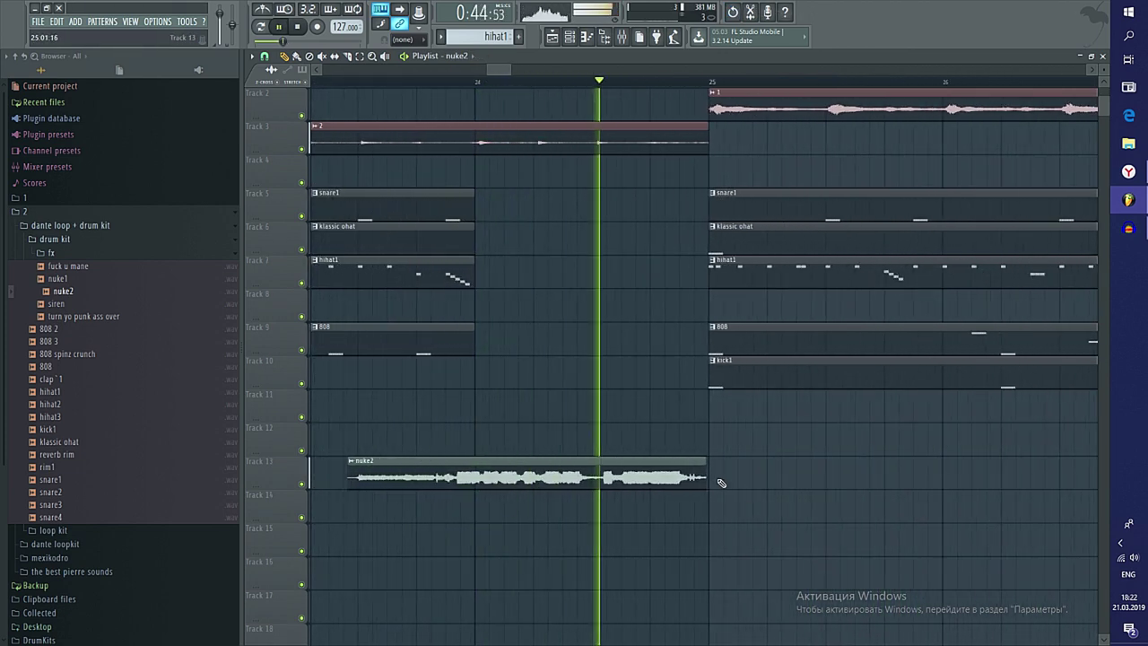
scroll(710, 476, "up", 1)
scroll(710, 476, "down", 1)
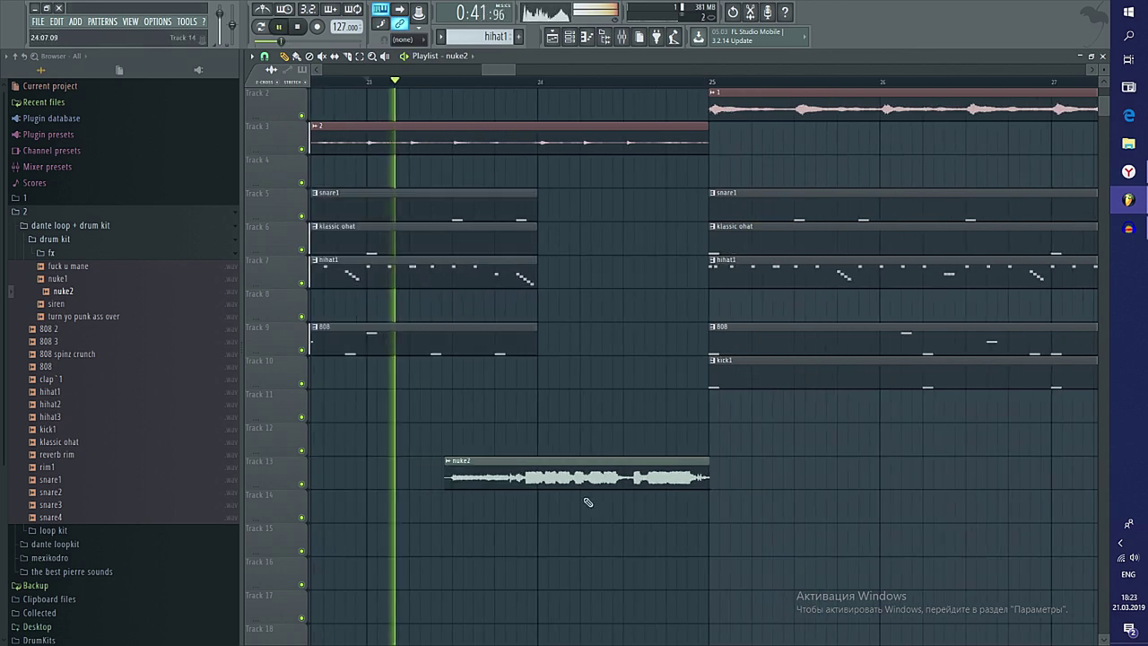
Try moving the nuke2 clip on Track 13 slightly later so it runs just past the start of bar 25
scroll(543, 480, "up", 2)
scroll(536, 481, "down", 2)
scroll(529, 481, "up", 1)
scroll(539, 484, "down", 1)
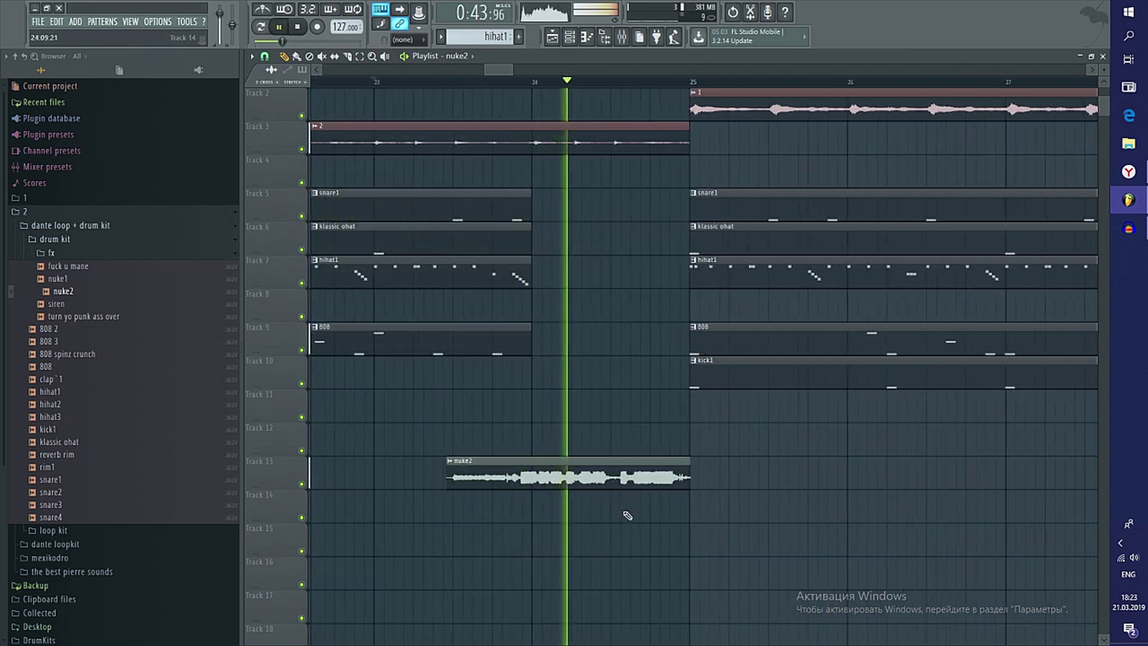
scroll(624, 511, "up", 2)
left_click_drag(372, 479, 380, 480)
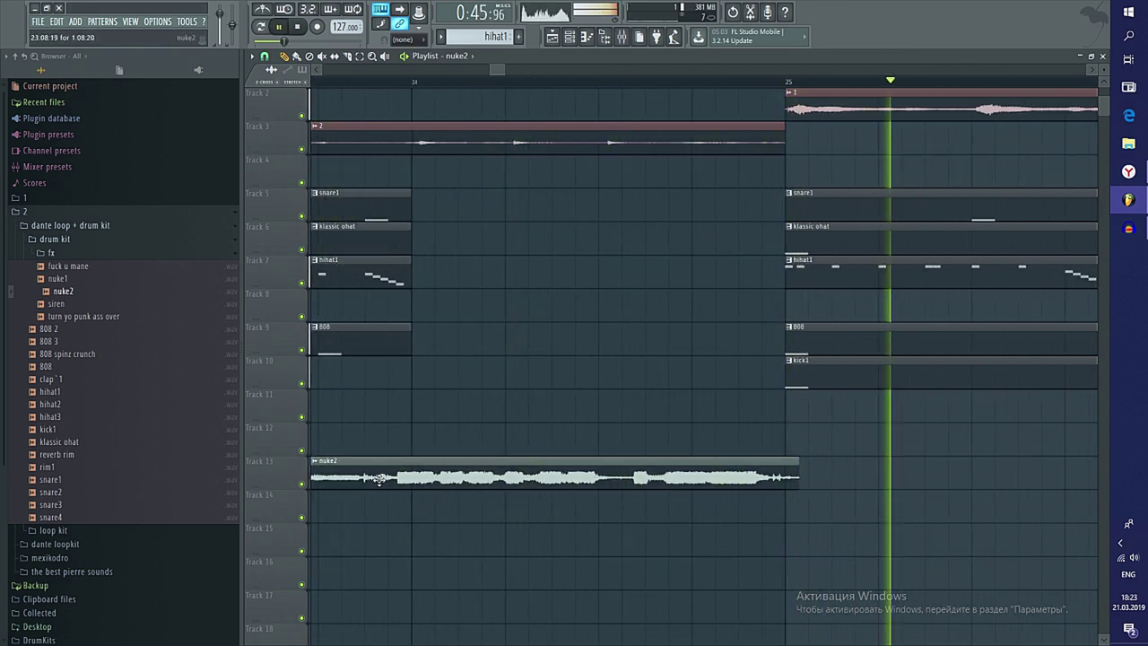
Shift the nuke2 clip slightly earlier so it ends just before bar 25, and replay the transition
scroll(385, 481, "down", 3)
scroll(413, 515, "up", 4)
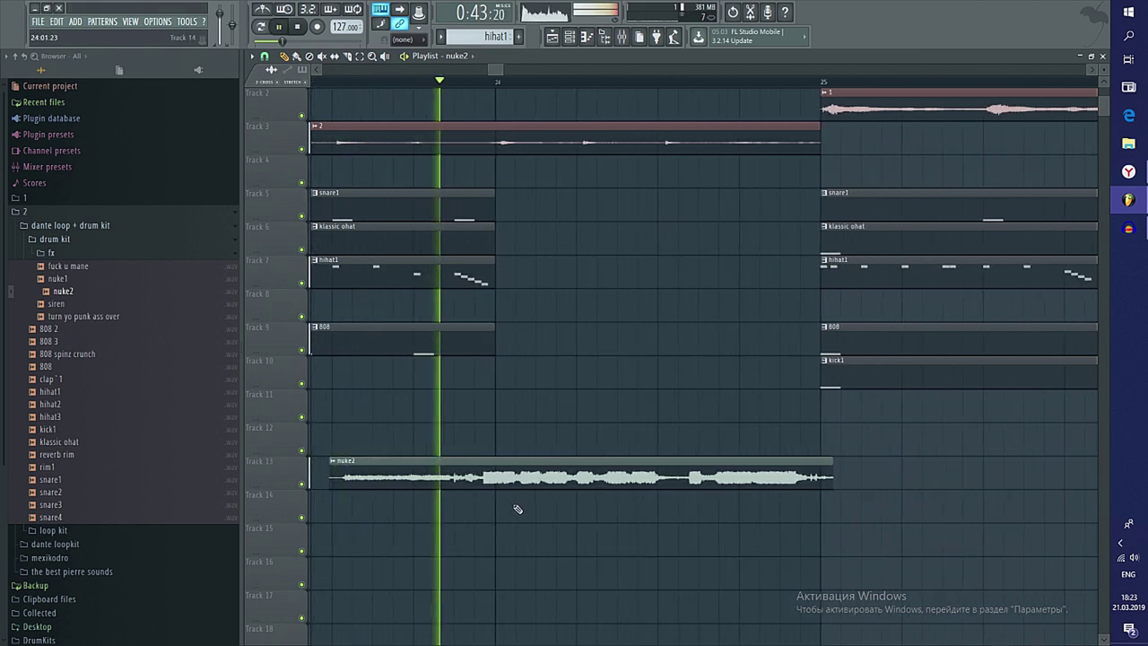
scroll(459, 477, "down", 3)
scroll(405, 493, "up", 2)
left_click_drag(555, 482, 537, 484)
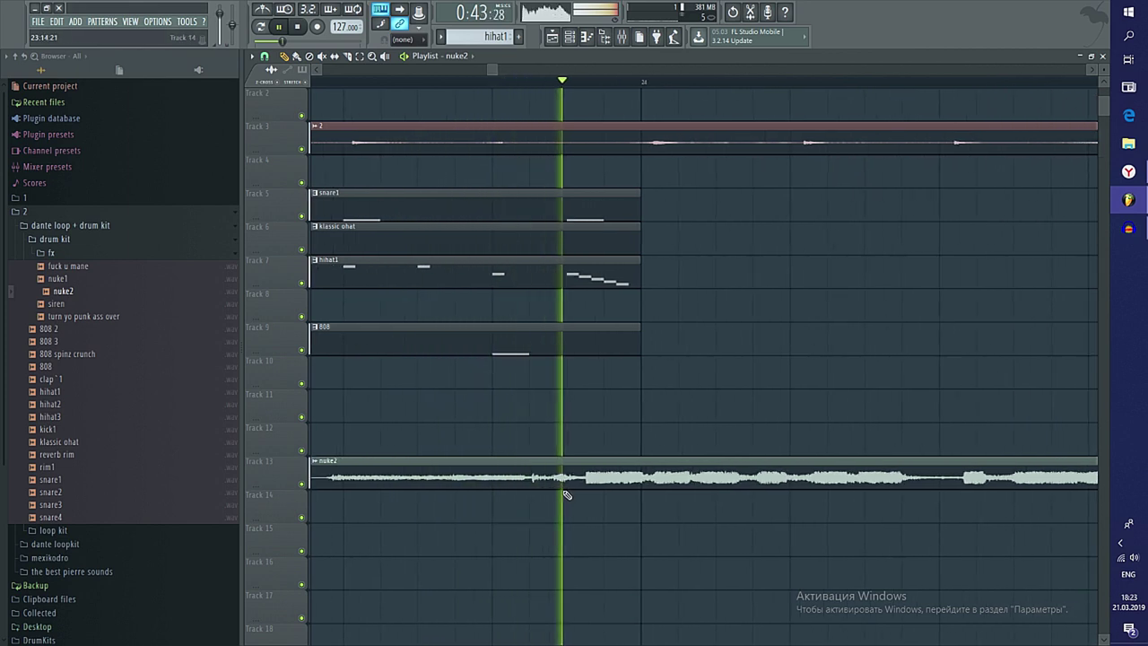
scroll(593, 499, "down", 4)
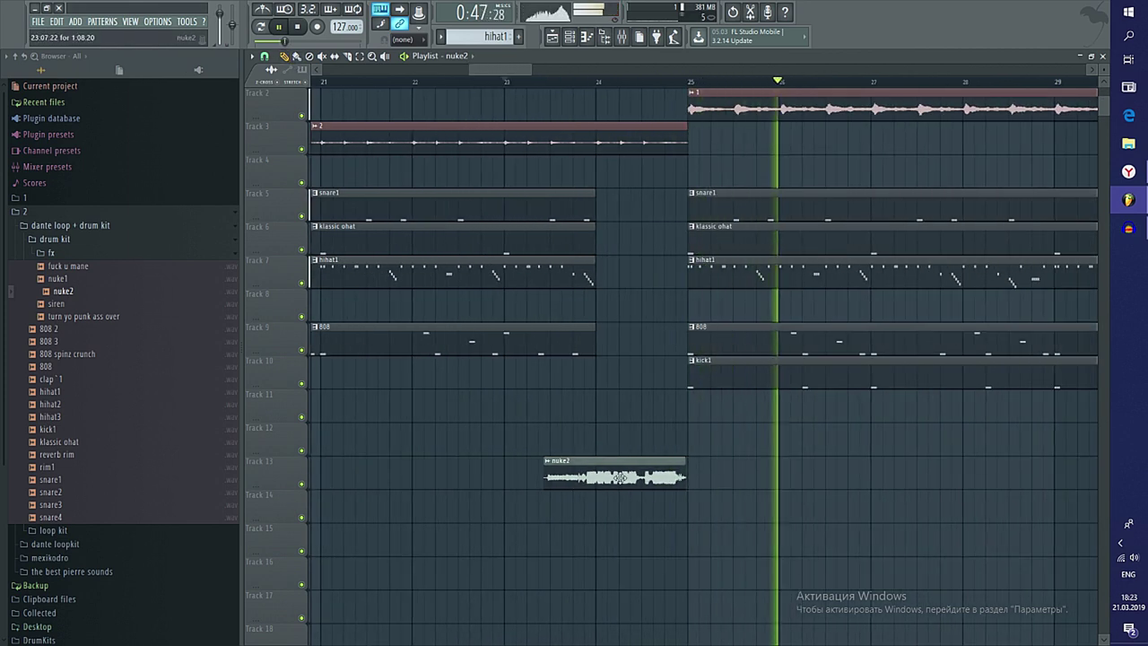
Route nuke2 to mixer track 6 with a lowered fader and load the Nazi Zombies 1 mixer track state on it
double_click(620, 476)
key("F9")
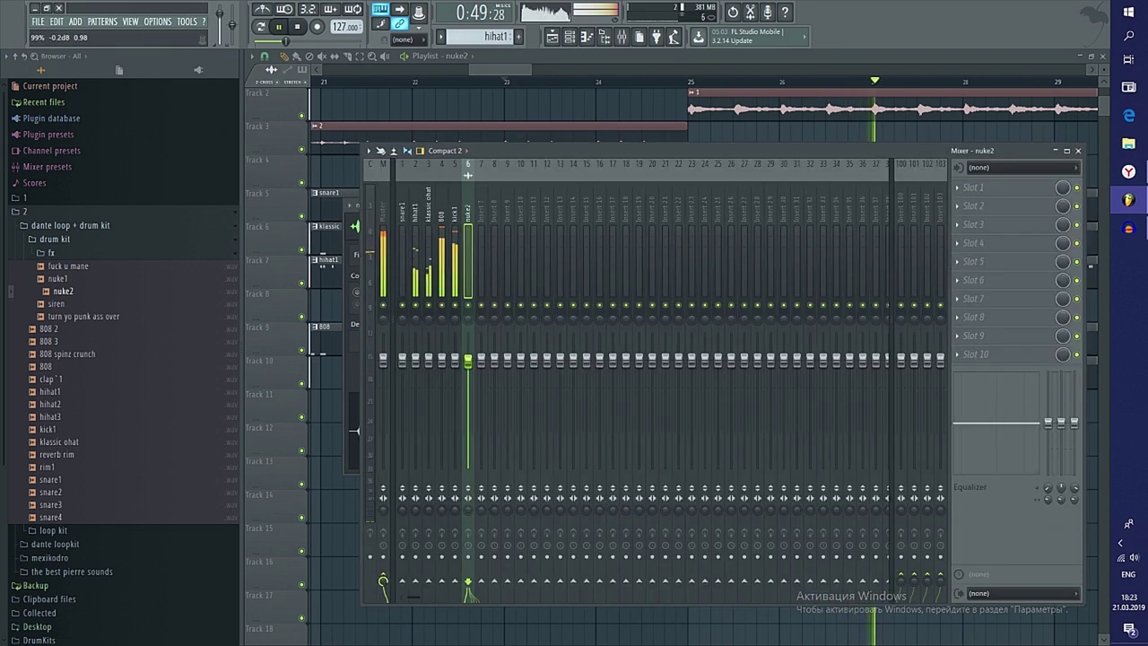
right_click(469, 229)
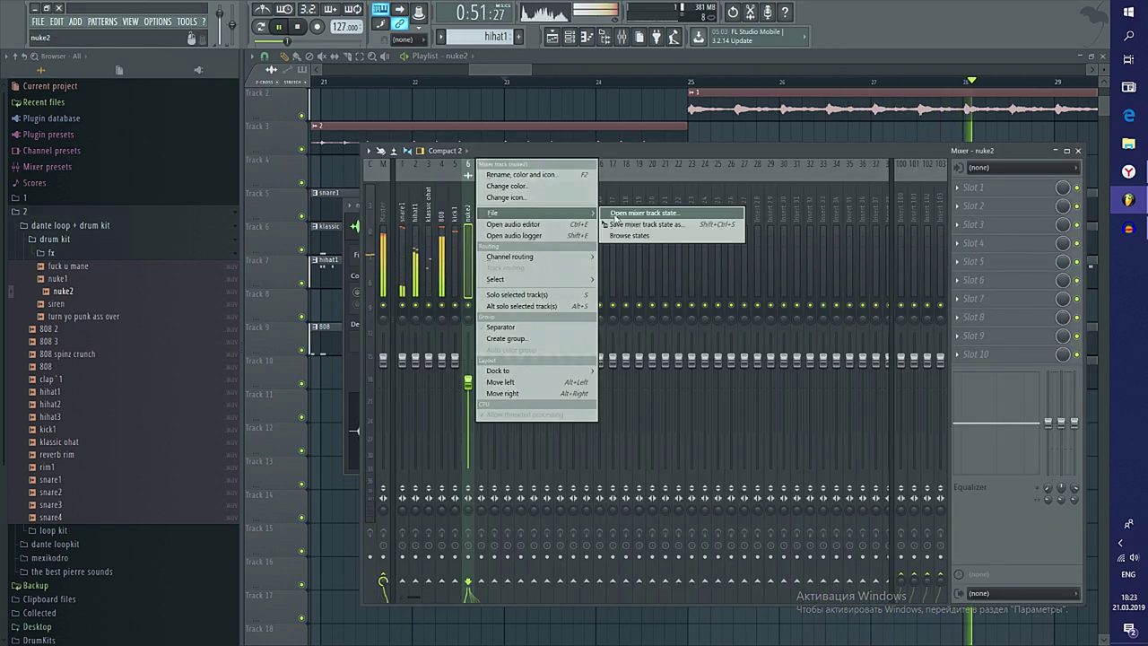
left_click(614, 214)
double_click(279, 240)
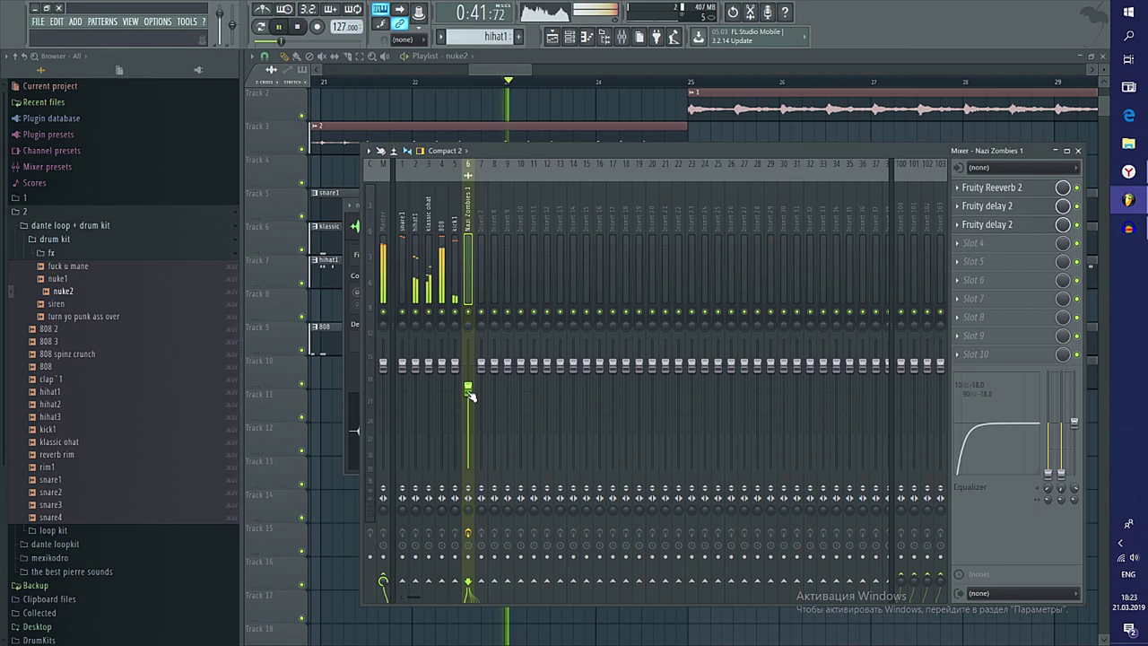
key("Escape")
key("Escape")
Play back bars 23 to 25 and check how the processed nuke2 clip leads into bar 25
scroll(565, 520, "down", 2)
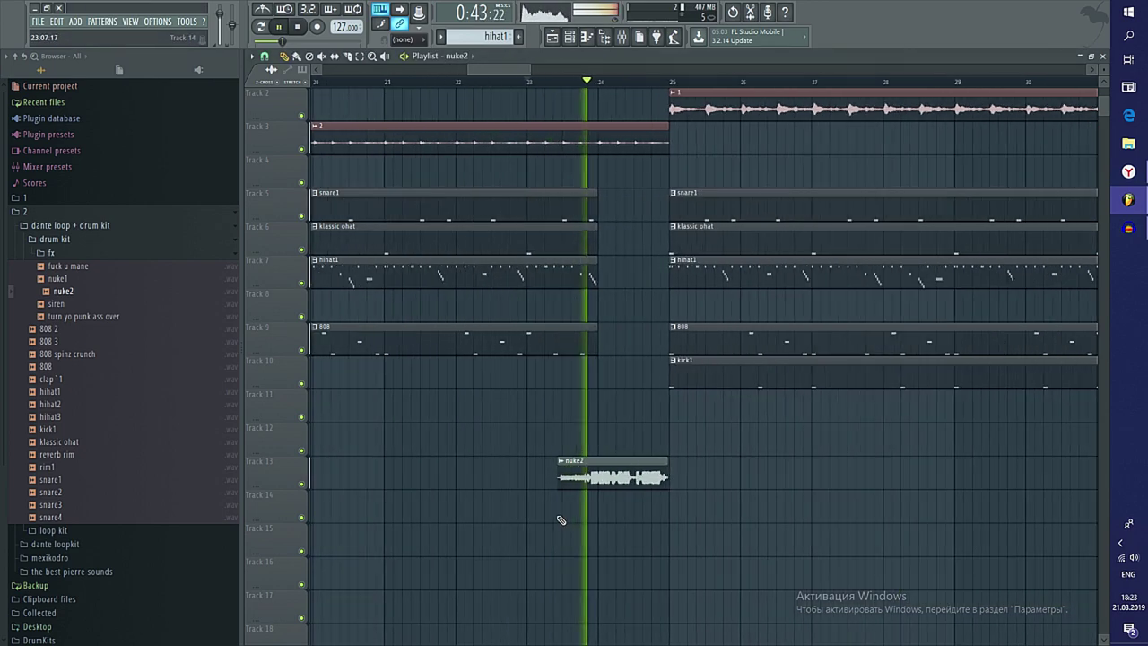
scroll(556, 506, "up", 5)
scroll(553, 501, "down", 5)
scroll(574, 506, "up", 1)
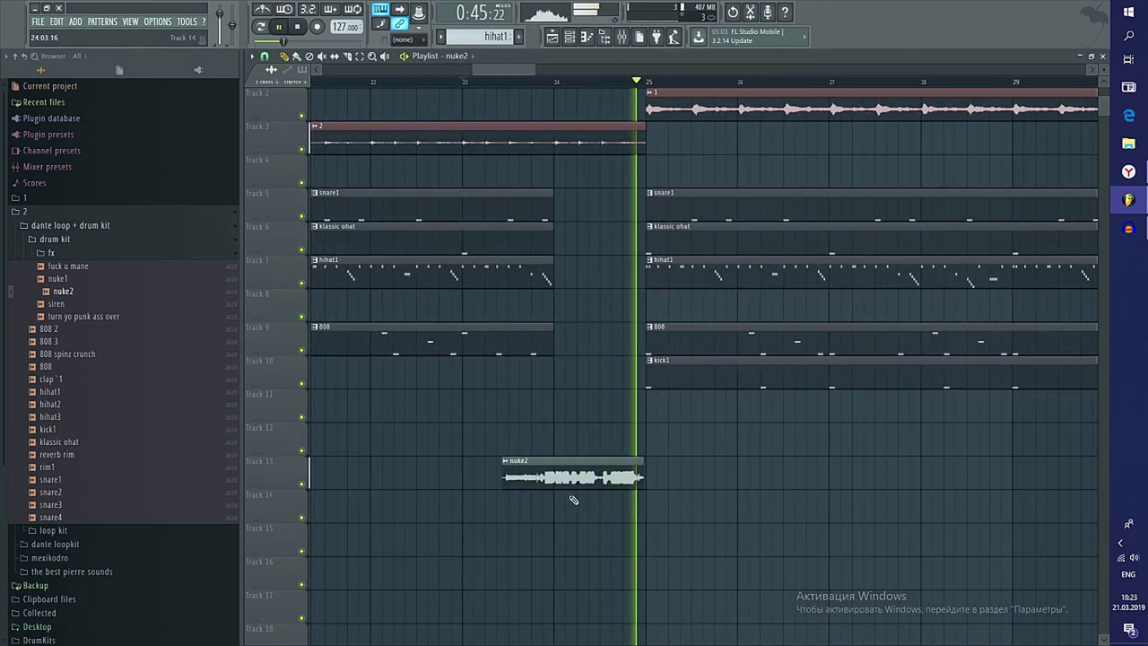
scroll(574, 496, "down", 5)
scroll(725, 466, "down", 2)
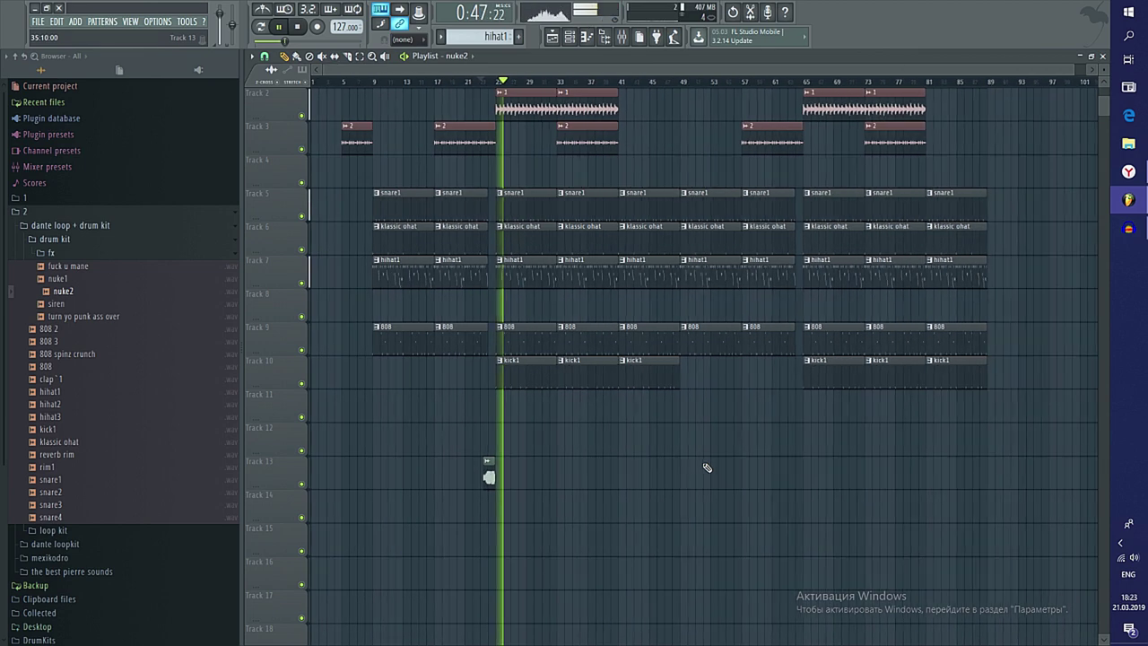
Delete all clips in bars 41 to 48 and move everything from bar 49 onward eight bars earlier
scroll(653, 436, "up", 1)
scroll(784, 491, "up", 2)
scroll(631, 456, "down", 3)
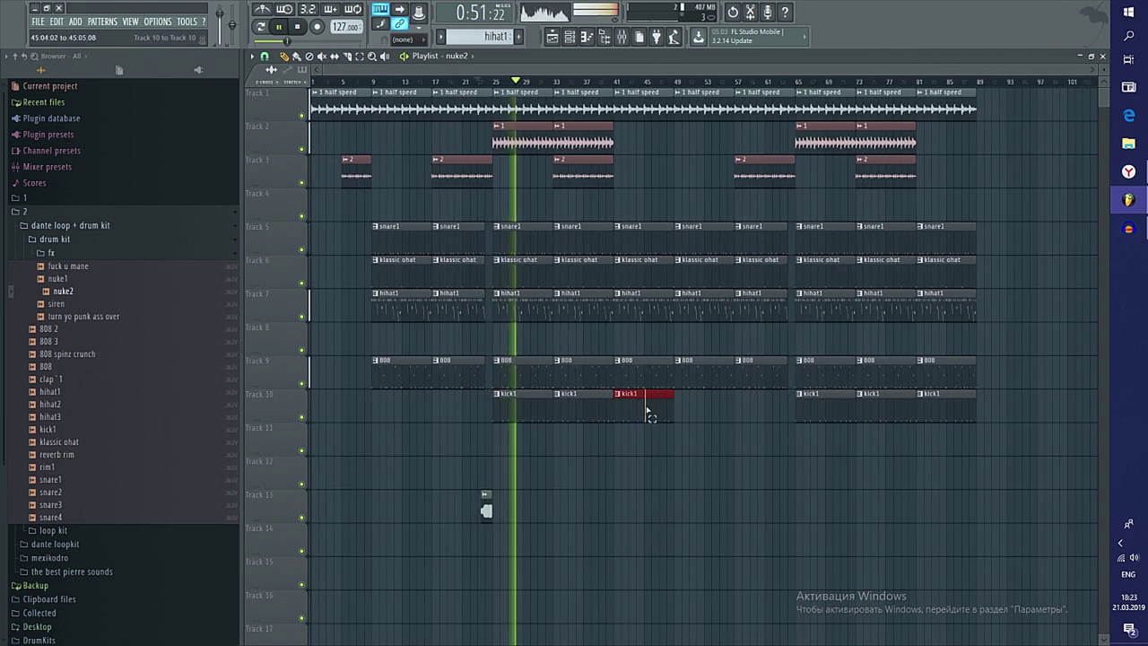
key("Delete")
left_click_drag(633, 126, 951, 467)
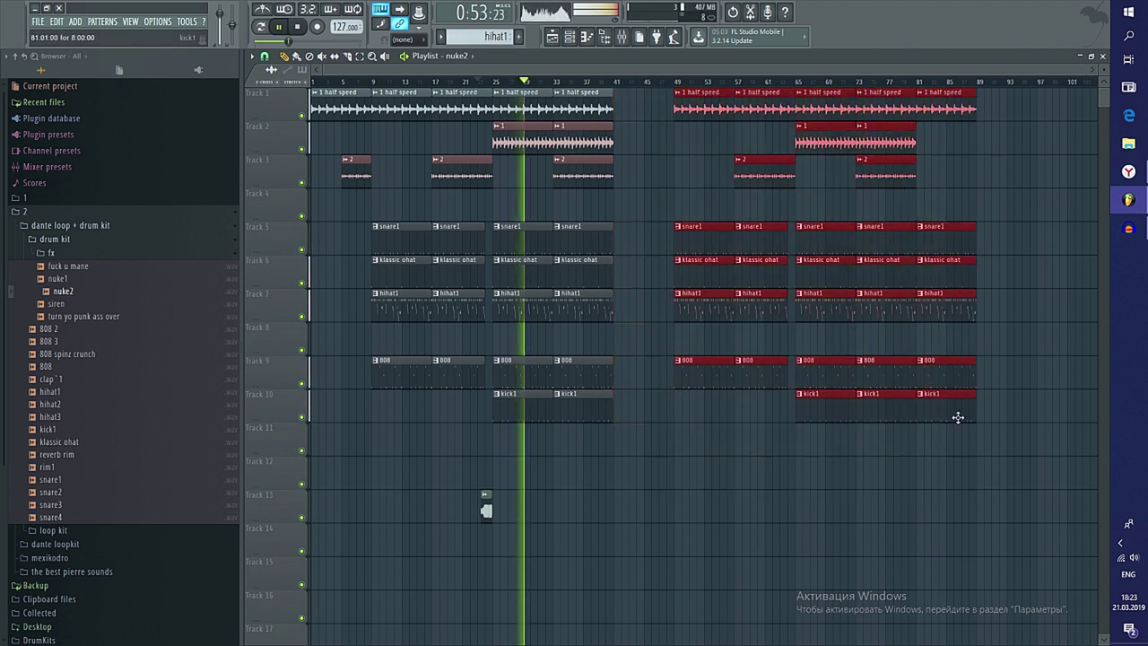
left_click_drag(956, 417, 647, 373)
Delete the final eight-bar section on all tracks so the arrangement ends at bar 73
key("Delete")
left_click(512, 522)
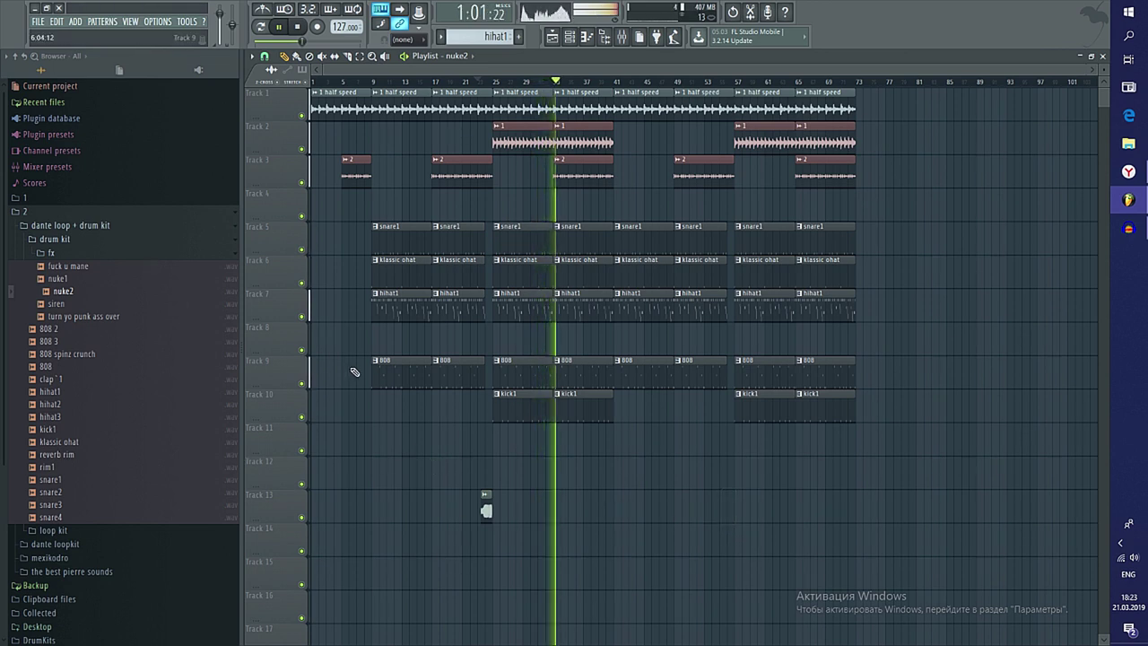
scroll(675, 458, "up", 3)
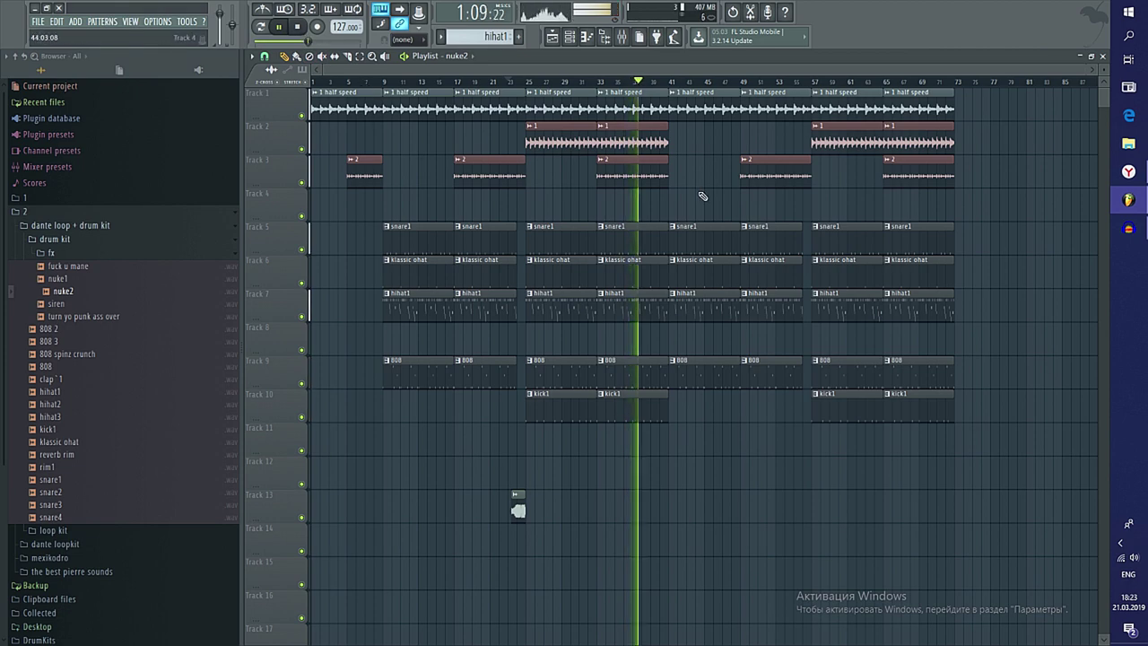
Trim the starts of the snare1, klassic ohat and hihat1 clips at bar 41 so they begin at bar 43
scroll(658, 312, "up", 3)
left_click_drag(659, 312, 652, 242)
left_click(629, 341, "ctrl")
scroll(624, 377, "up", 2)
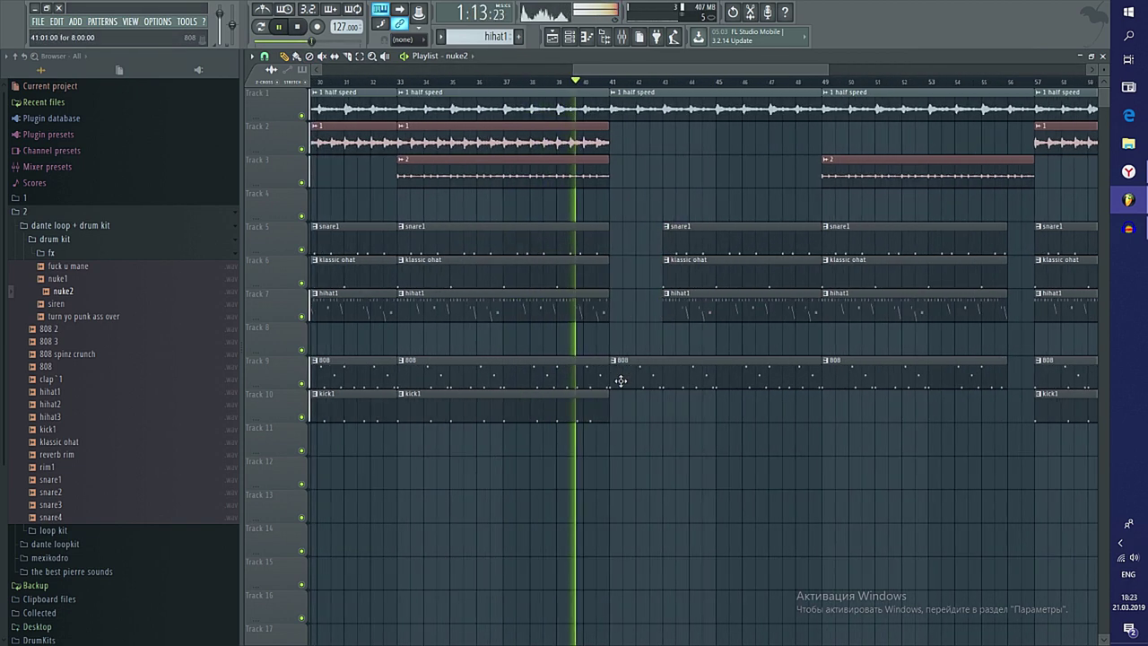
Play back bars 40 to 44 and check how the drums drop out and return over the 808
scroll(630, 415, "up", 3)
scroll(628, 408, "up", 3)
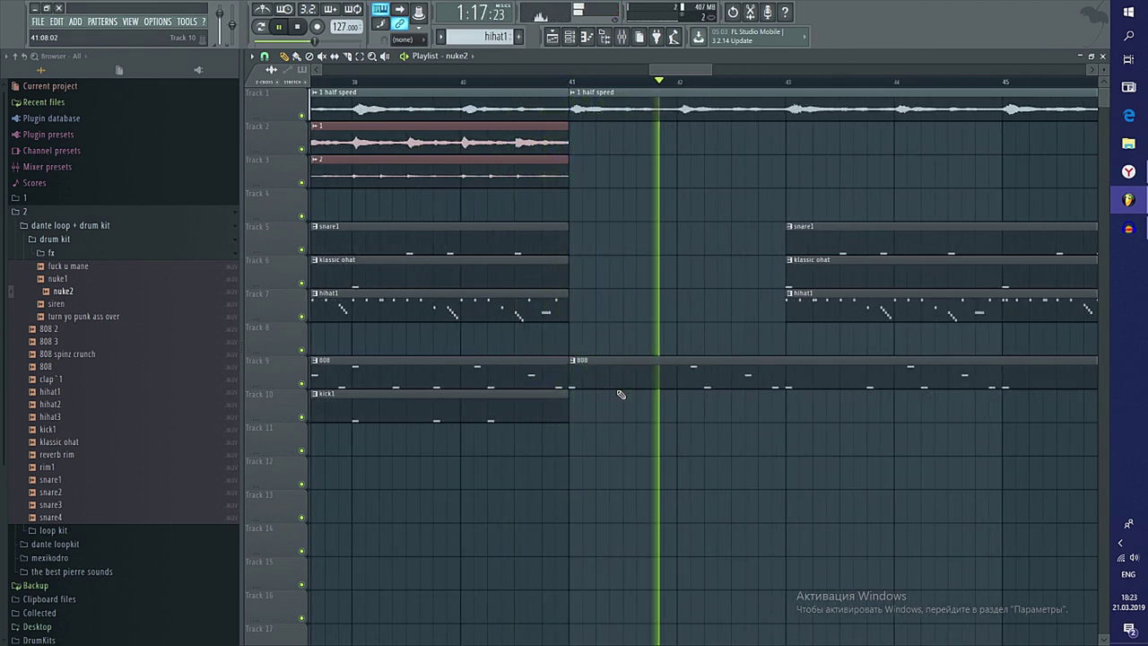
scroll(619, 386, "down", 5)
scroll(663, 379, "down", 1)
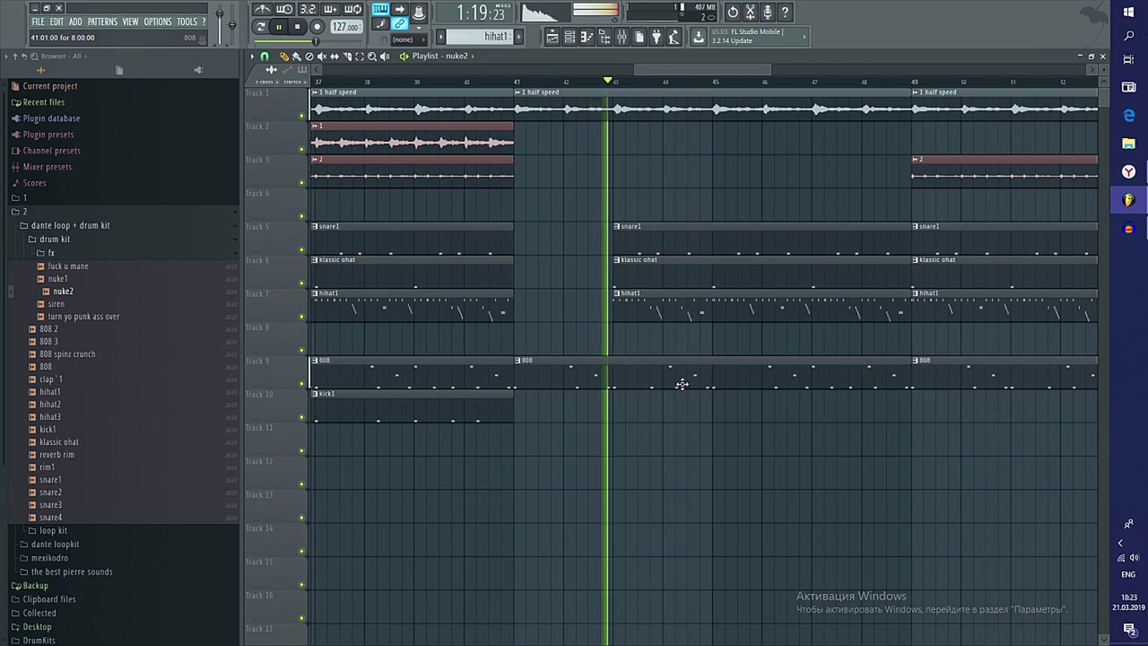
scroll(684, 381, "up", 1)
scroll(682, 341, "down", 1)
scroll(680, 276, "down", 4)
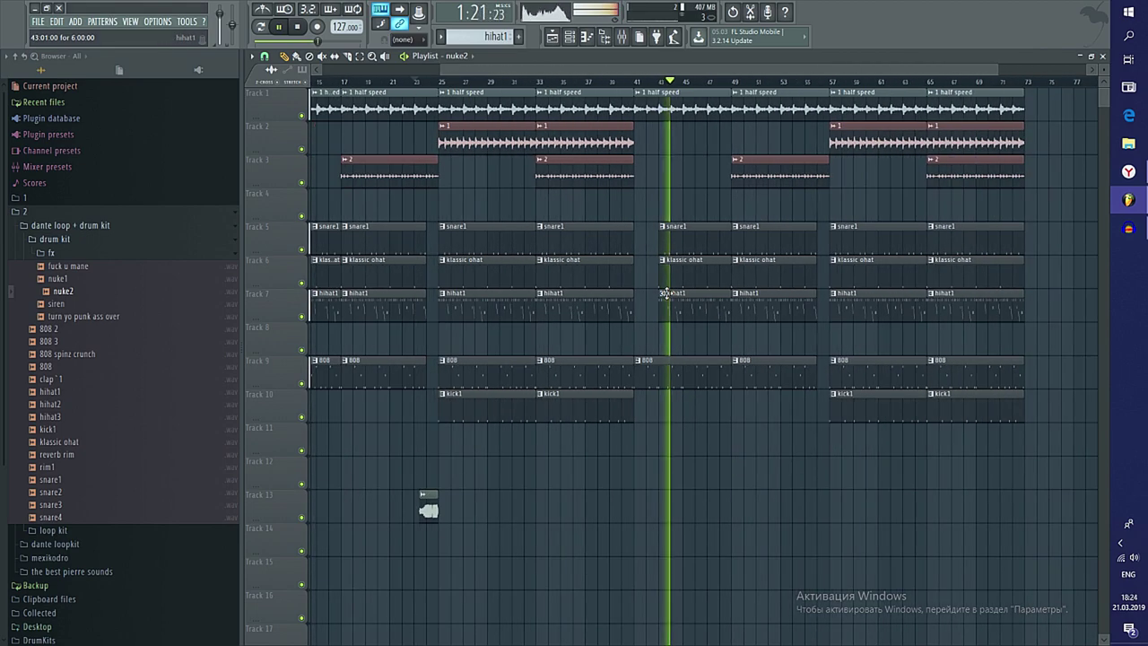
scroll(725, 311, "up", 2)
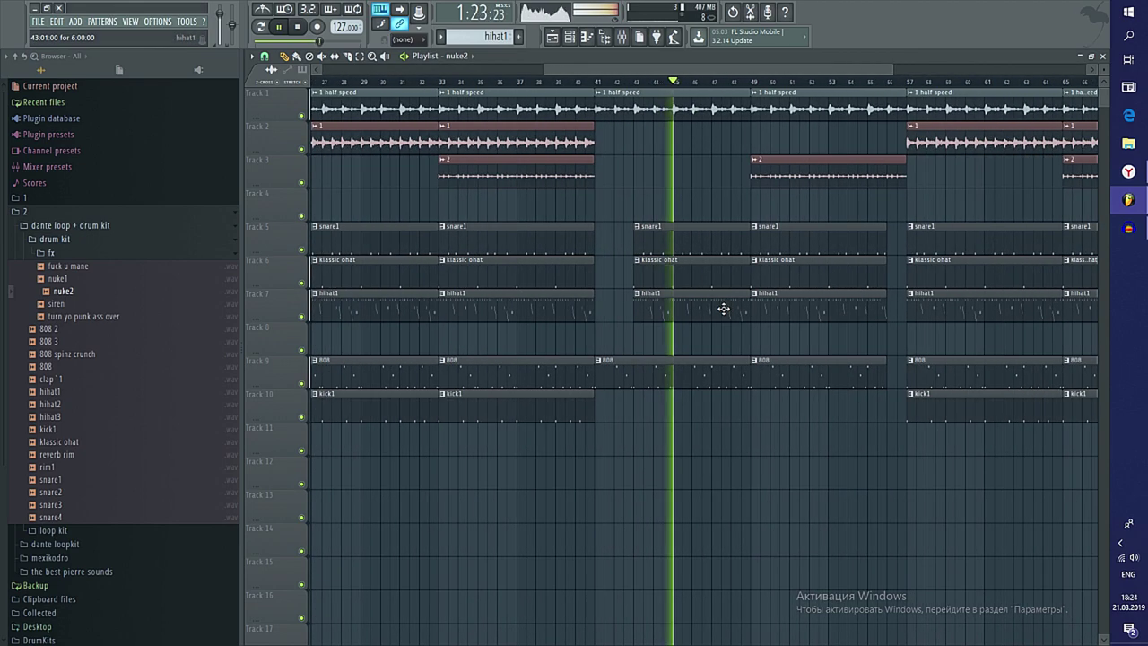
scroll(725, 310, "down", 2)
Lower the hihat1 fader on mixer track 2 slightly and close the mixer
key("F9")
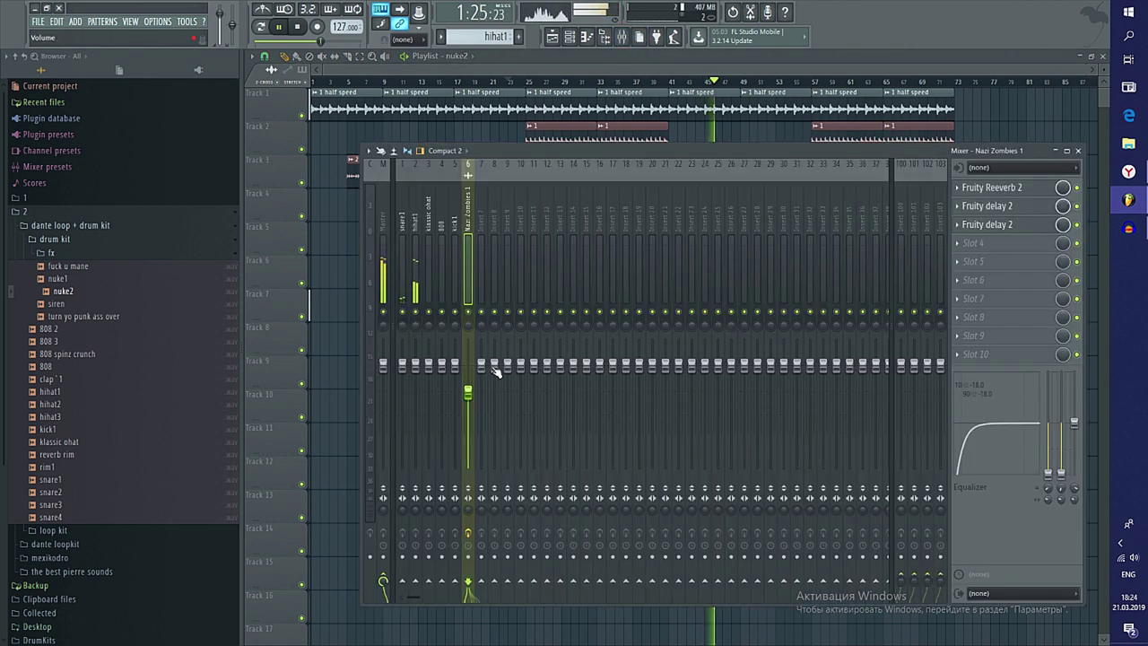
left_click(417, 320)
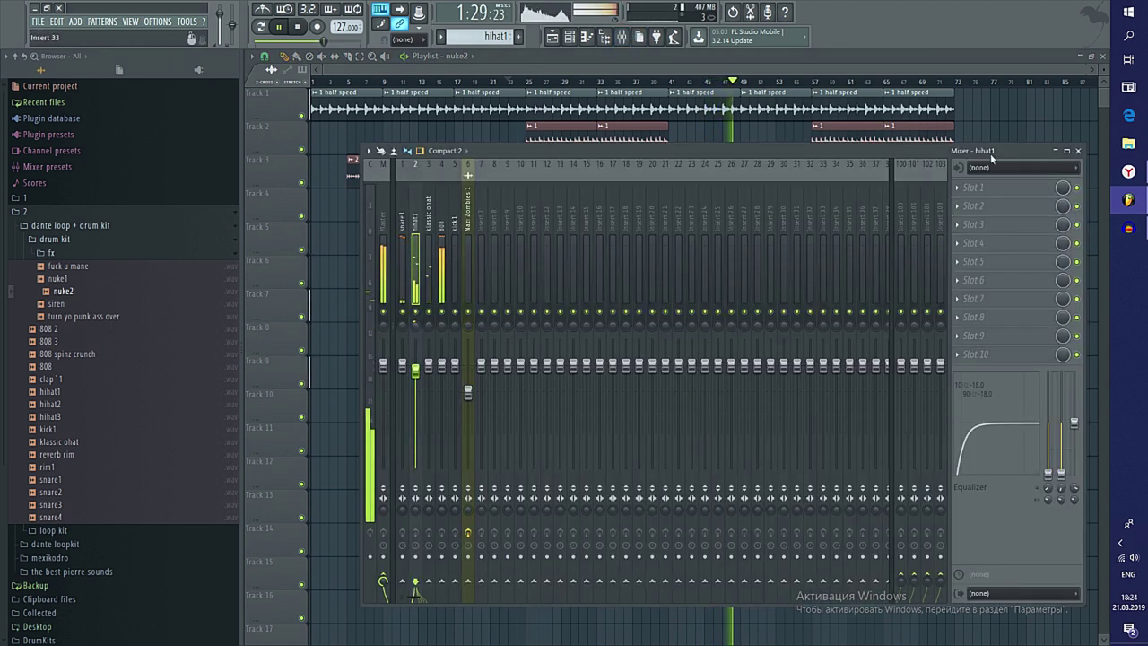
left_click(1079, 150)
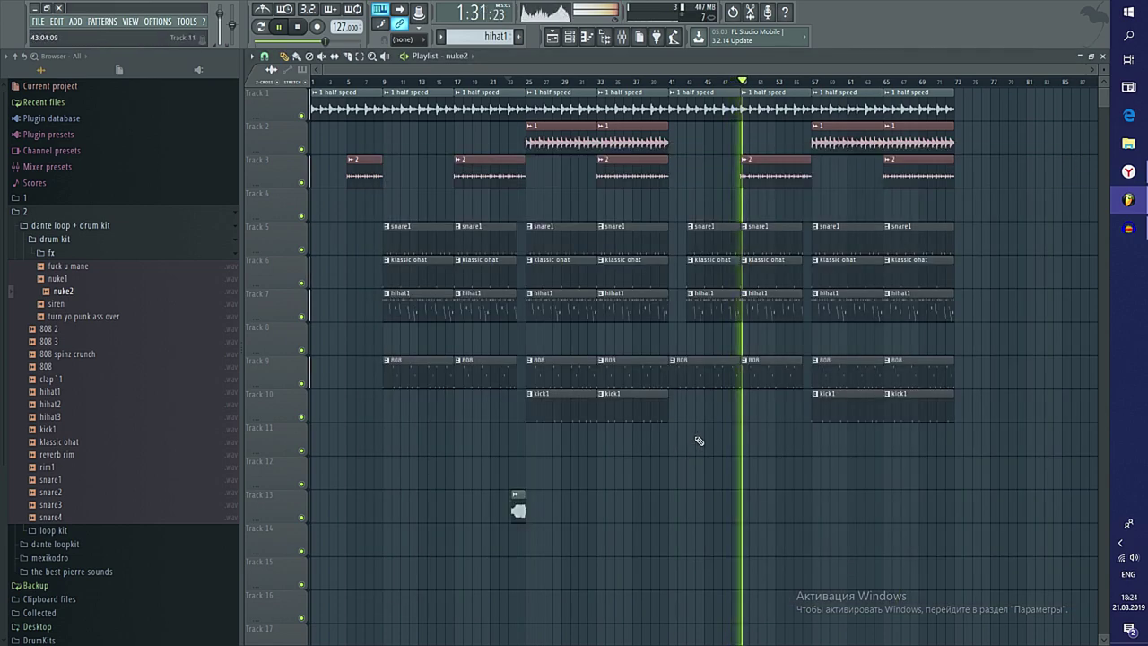
scroll(826, 406, "up", 1)
scroll(826, 406, "up", 2)
scroll(813, 216, "down", 1)
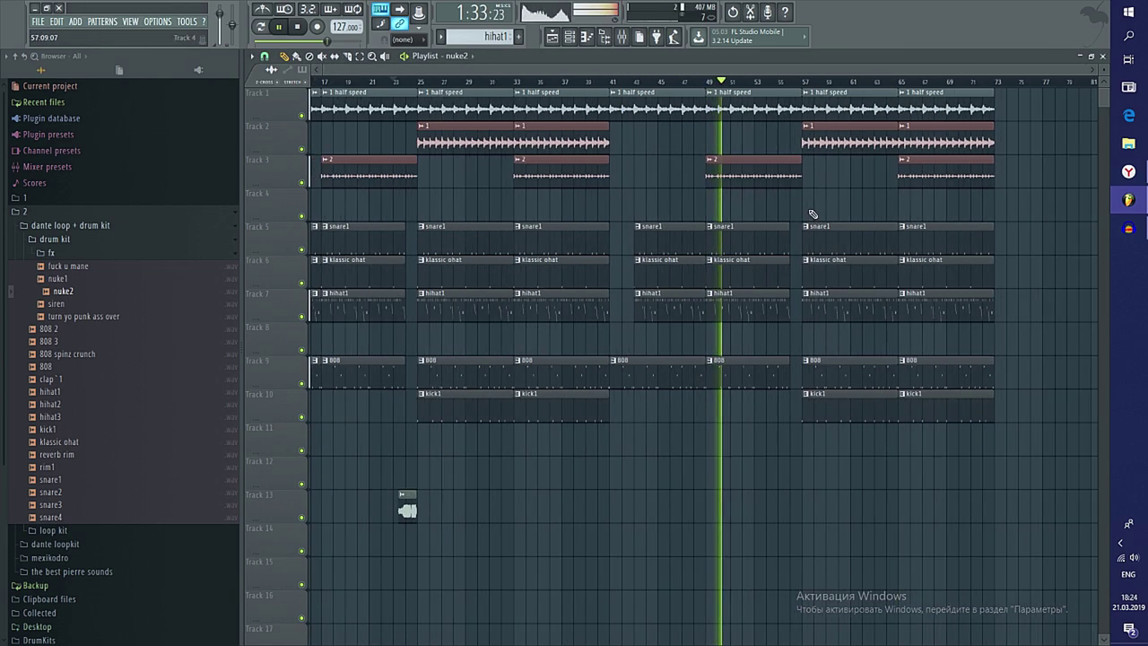
scroll(813, 215, "up", 1)
scroll(812, 215, "down", 3)
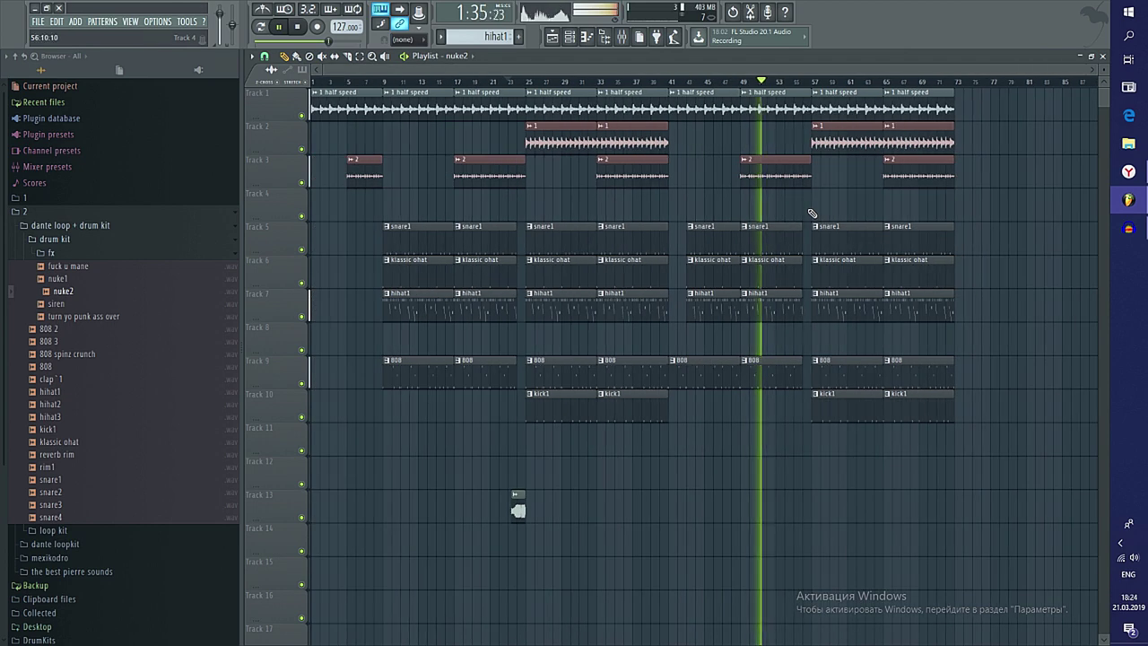
Apply quick legato to the 808 pattern's notes and delete its last low note at bar 9
scroll(813, 216, "up", 4)
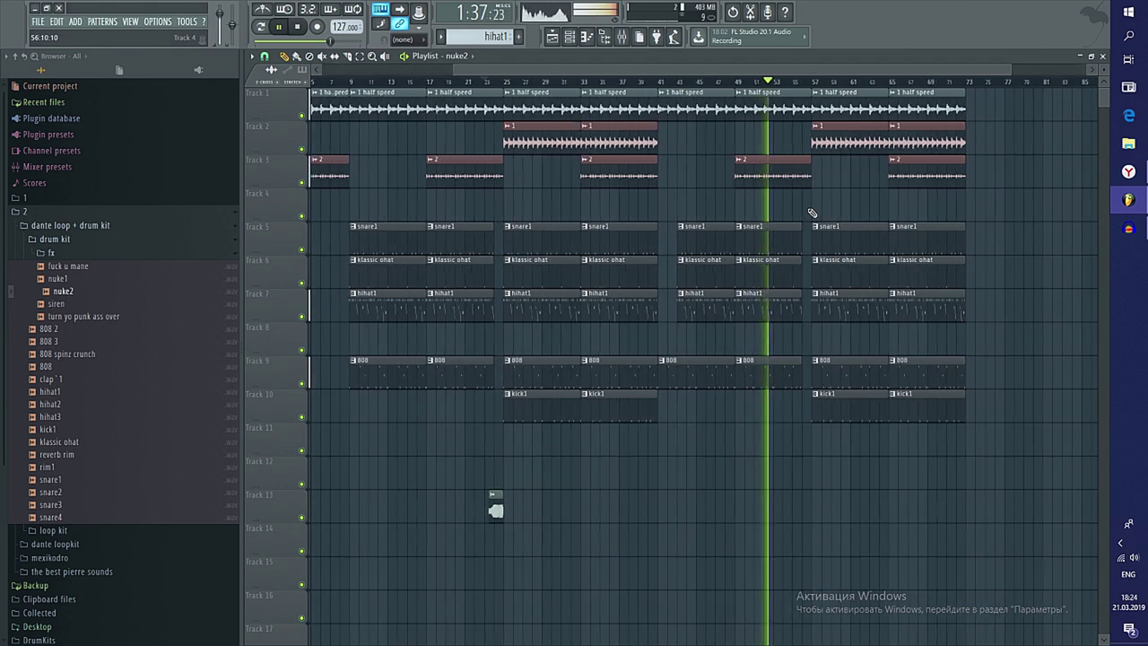
left_click_drag(799, 221, 781, 410)
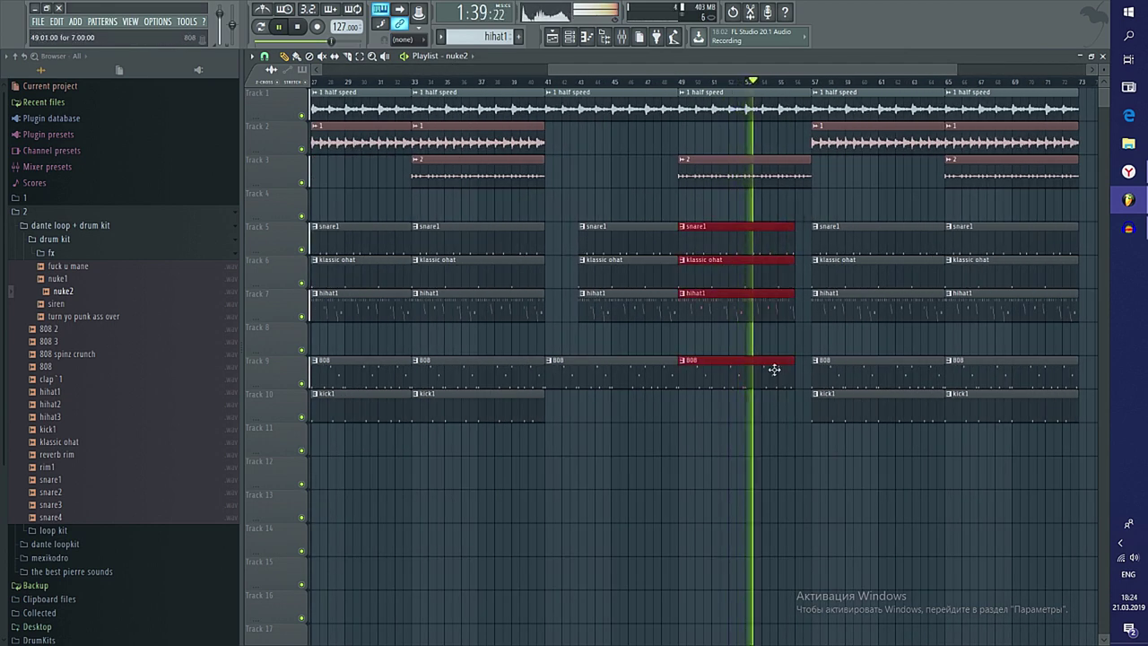
double_click(774, 371)
left_click_drag(772, 307, 764, 309)
key("ctrl+l")
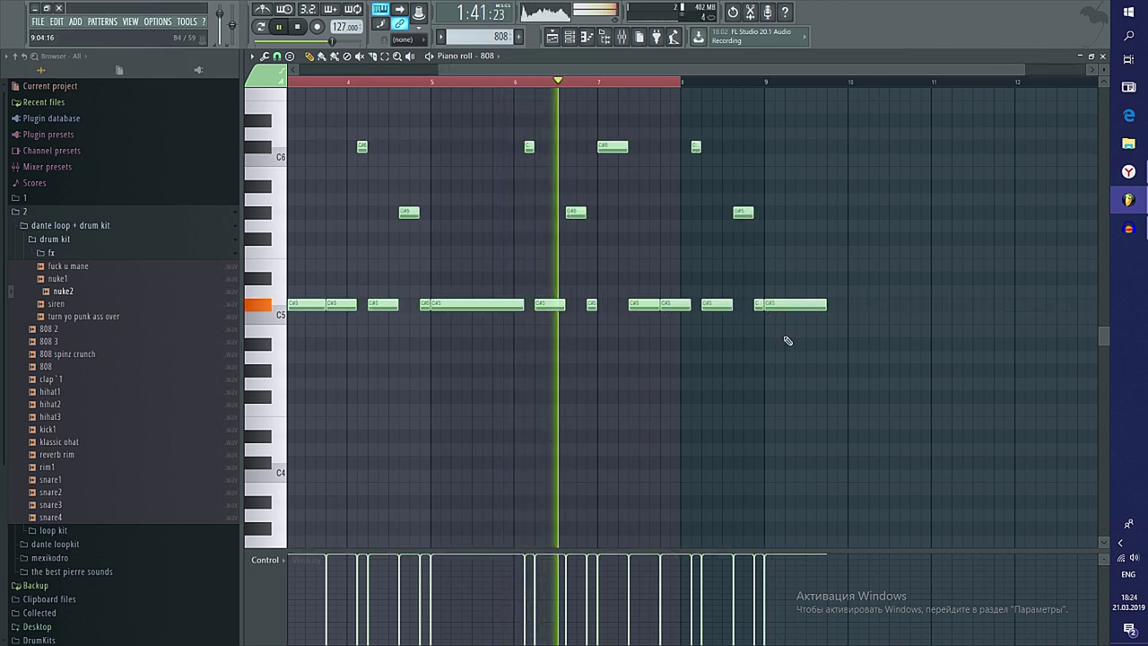
right_click(801, 302)
key("Escape")
Shape the 808 channel's volume envelope with minimum attack and release and a longer hold
left_click(384, 265)
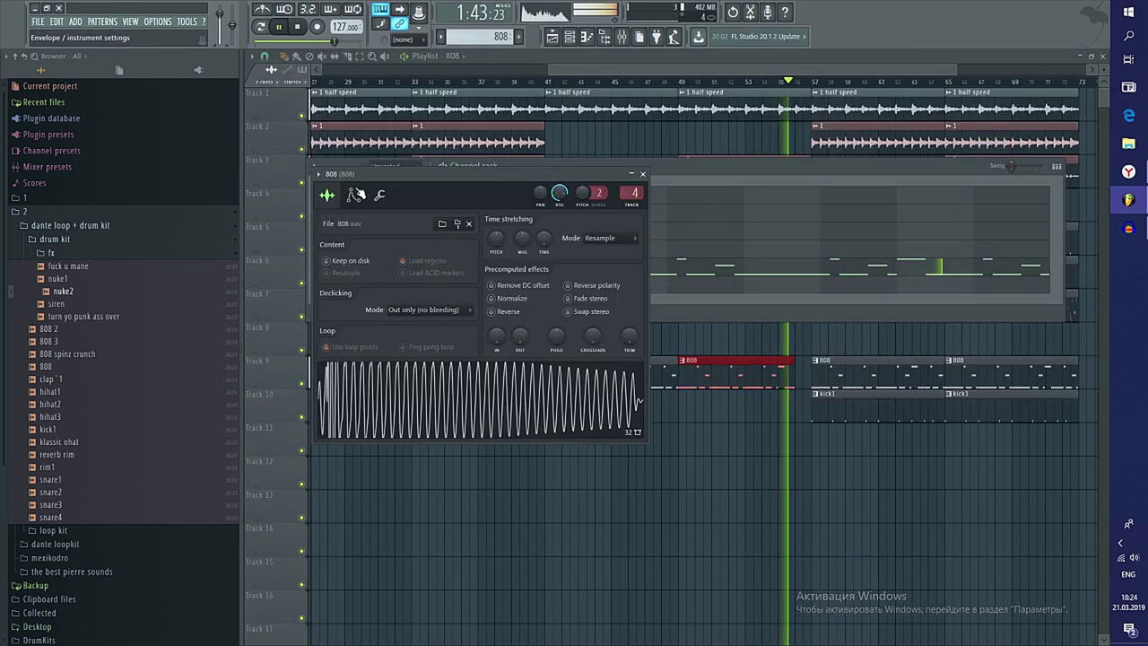
left_click(356, 195)
left_click_drag(350, 312, 350, 339)
left_click_drag(432, 313, 432, 341)
left_click_drag(372, 313, 372, 292)
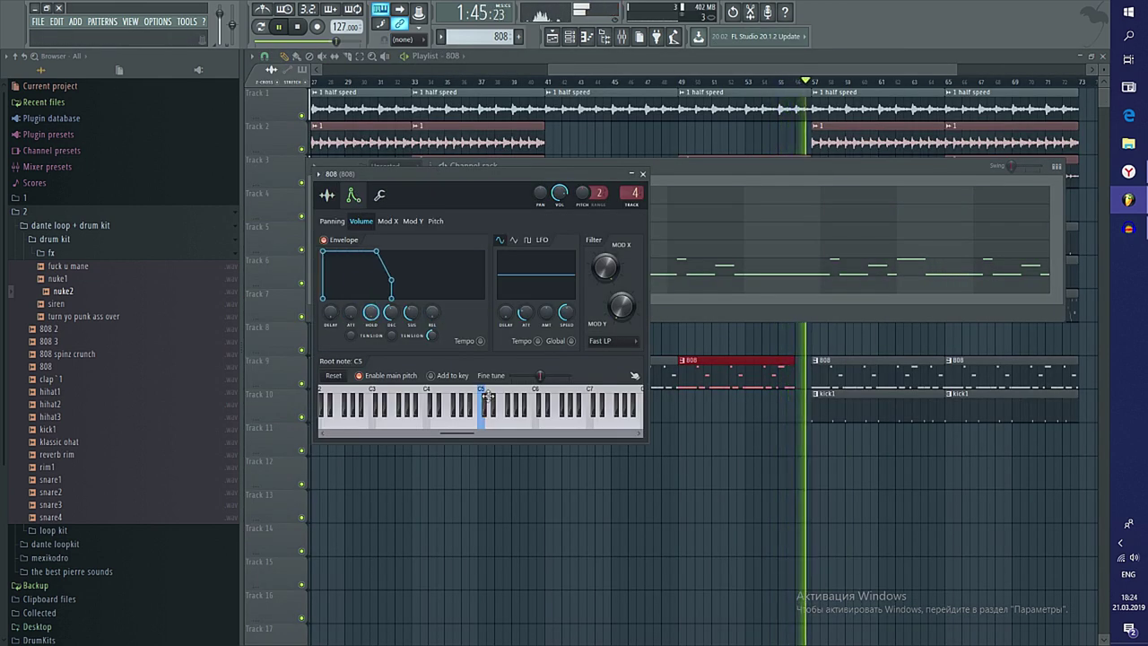
left_click(723, 526, "ctrl")
scroll(709, 507, "down", 4)
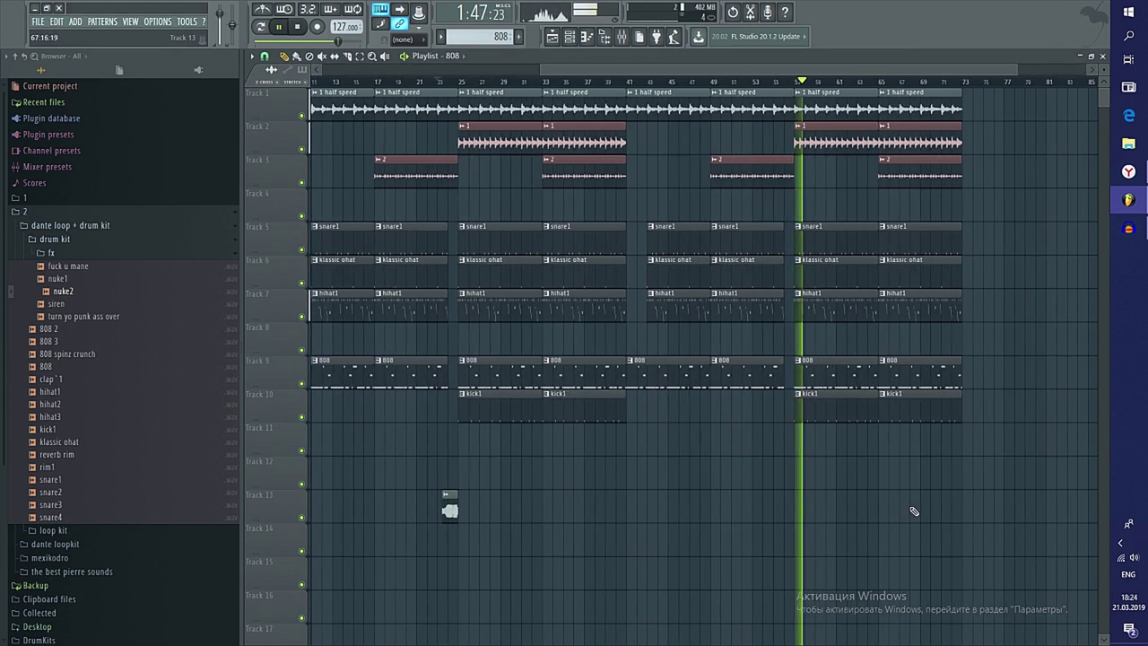
scroll(897, 508, "down", 2)
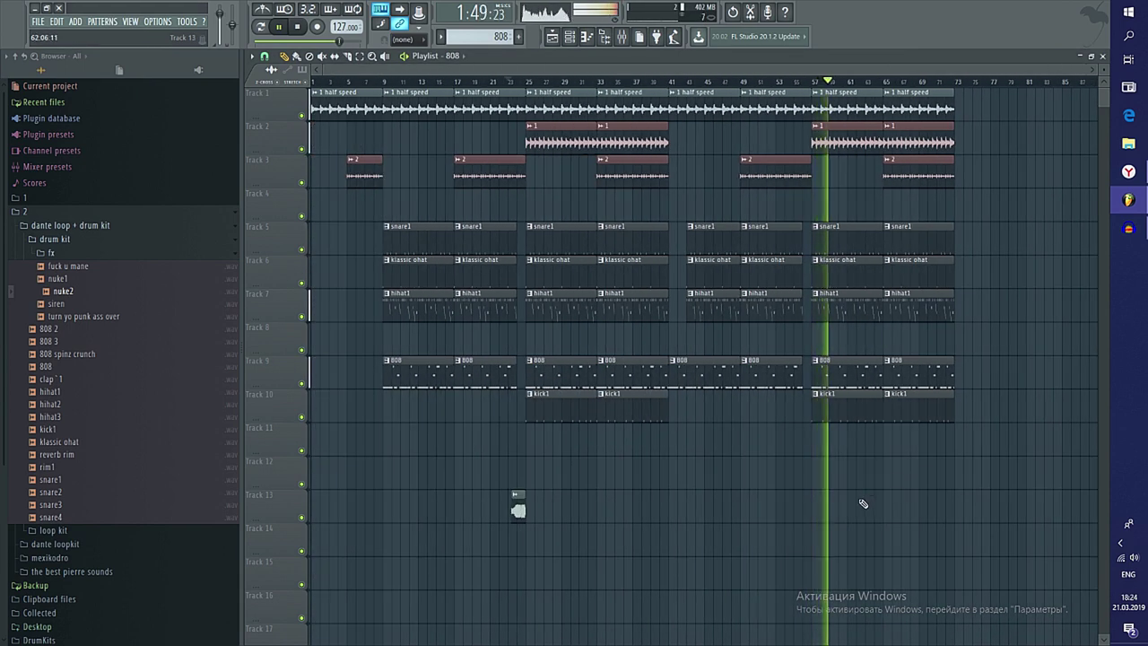